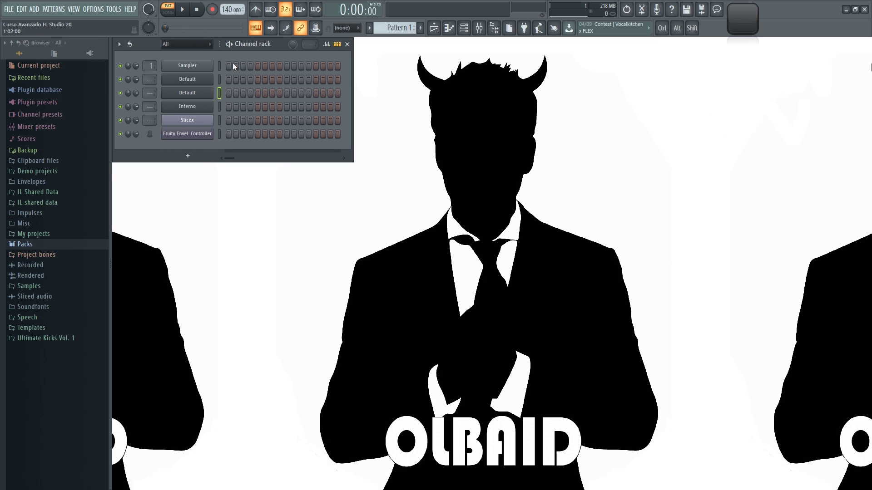
- Open the Harmor, Sytrus, Ogun, Slicex and Fruity Envelope Controller channels one after another to examine their envelope editors
left_click(187, 83)
left_click_drag(343, 107, 401, 138)
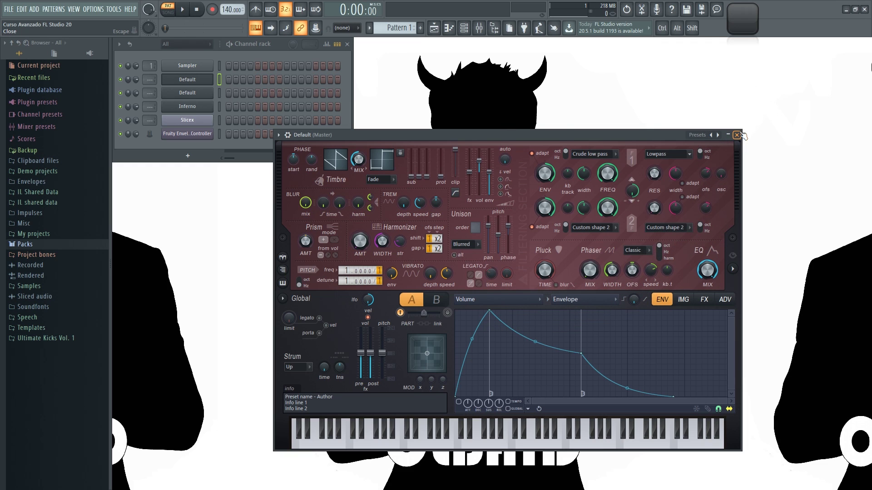
left_click_drag(644, 137, 636, 122)
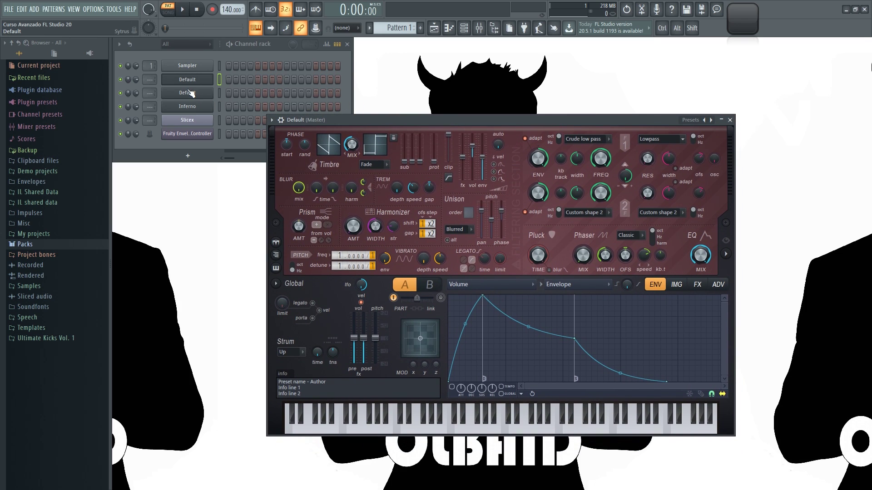
left_click(191, 94)
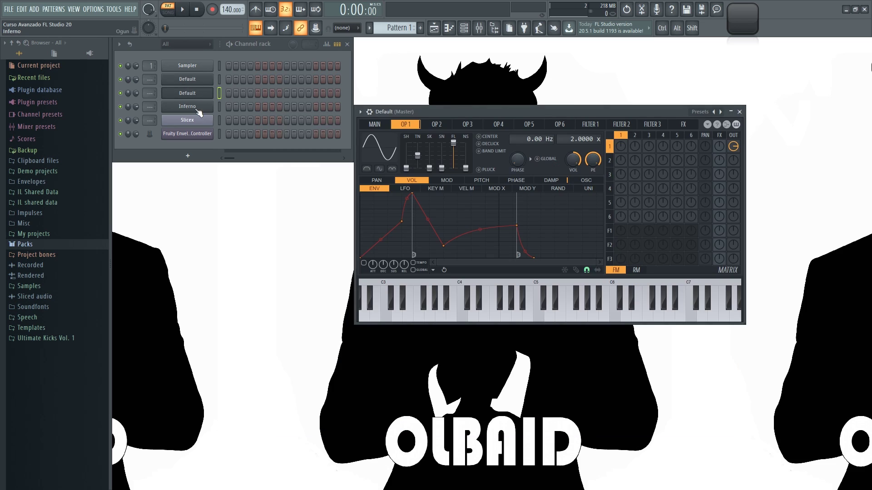
left_click(196, 108)
left_click_drag(422, 73, 455, 76)
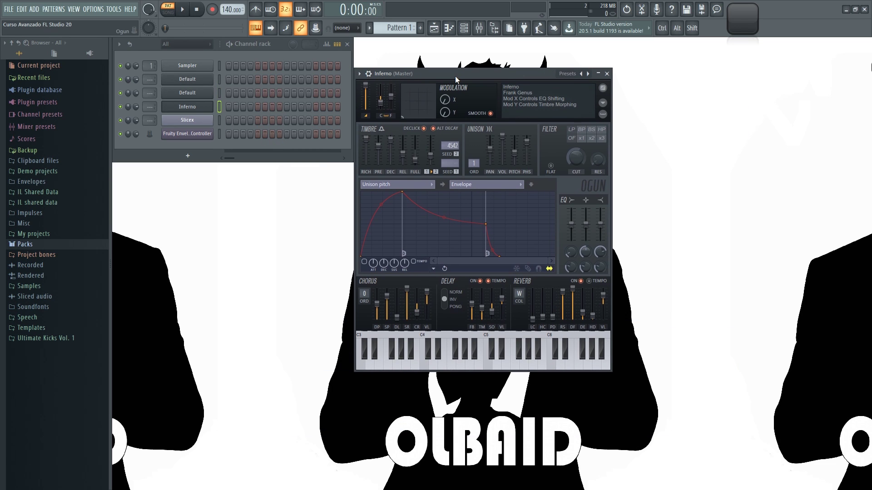
left_click(203, 81)
left_click(196, 96)
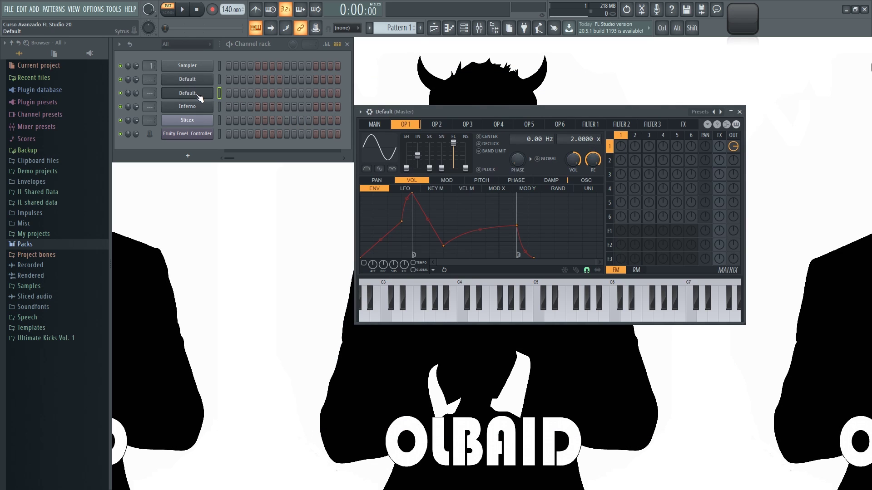
left_click(199, 108)
left_click(195, 123)
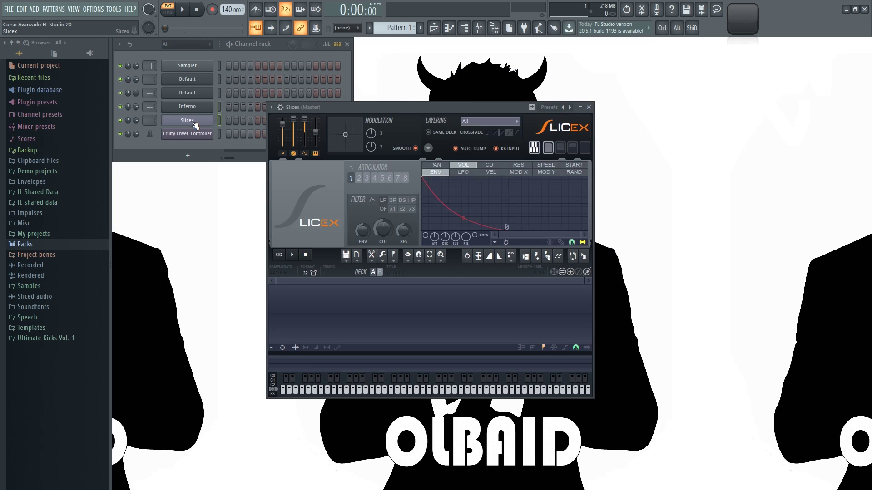
left_click(198, 136)
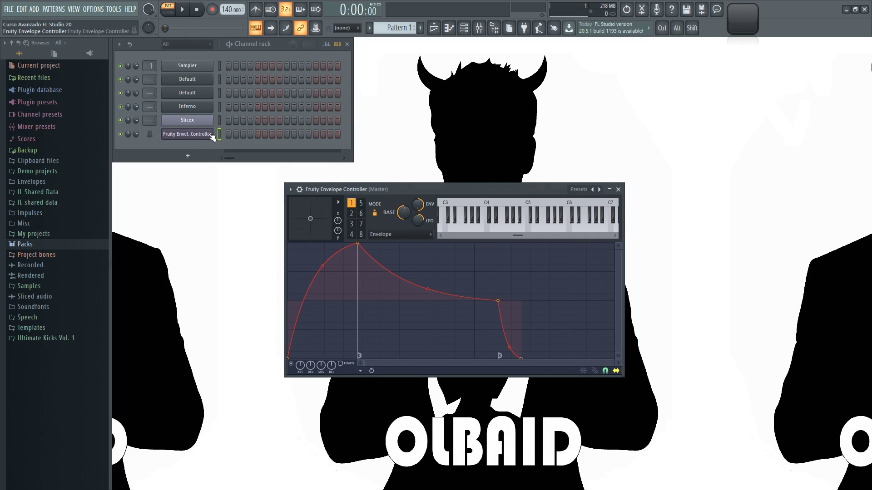
- Revisit the Slicex, Ogun, Sytrus and Harmor plugin windows in reverse channel order
left_click(187, 121)
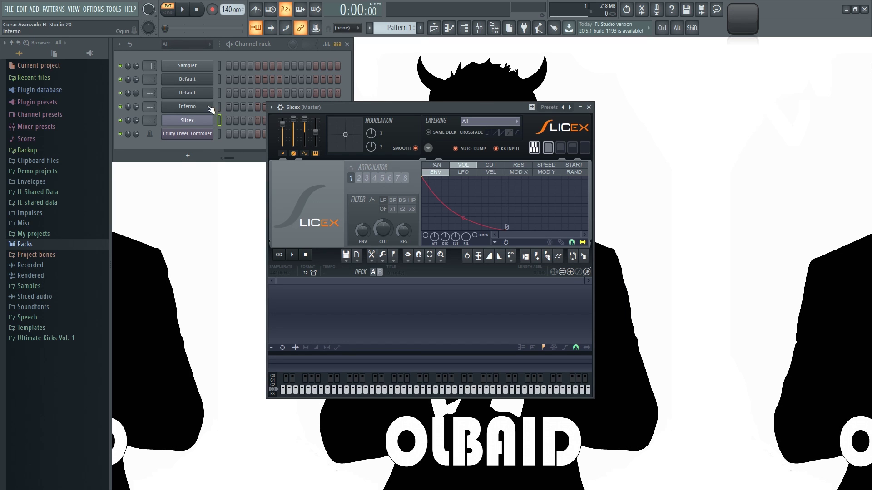
left_click(198, 108)
left_click(186, 91)
left_click(187, 79)
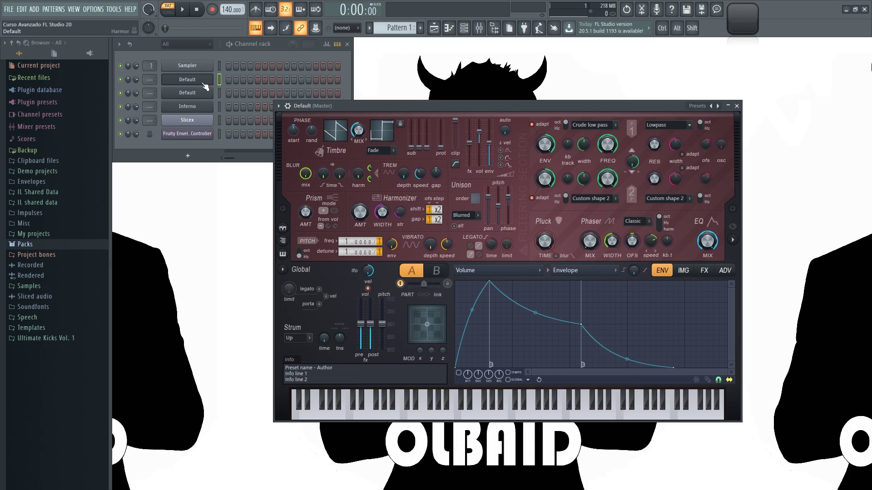
- Arrange the Harmor and Sytrus windows for comparison and view the Main and OP 1 pages of Sytrus
left_click_drag(478, 104, 434, 92)
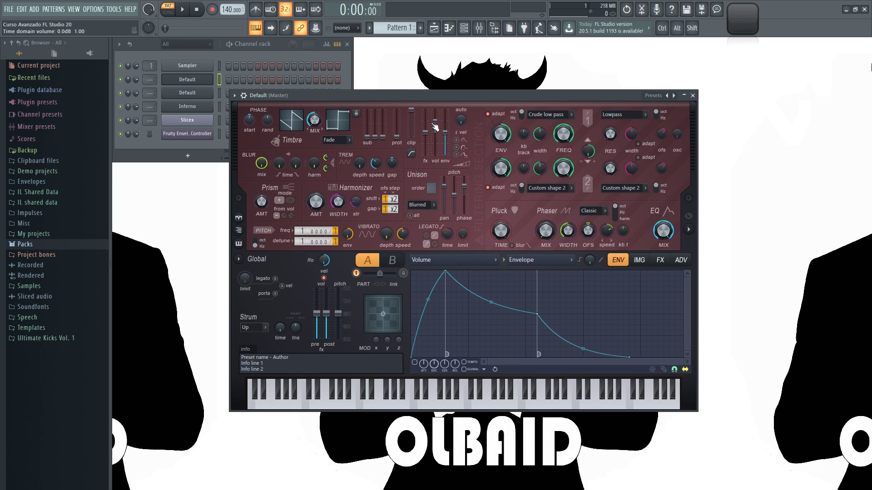
left_click_drag(391, 99, 576, 47)
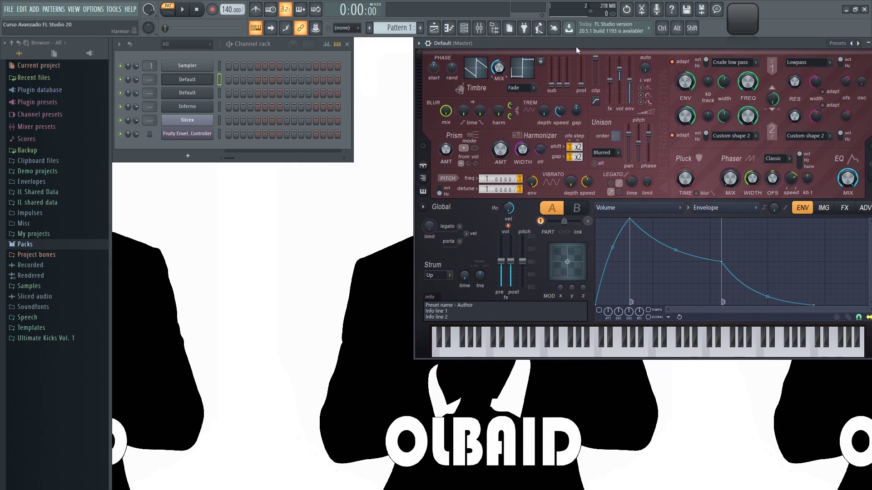
left_click(197, 96)
left_click_drag(463, 110, 250, 222)
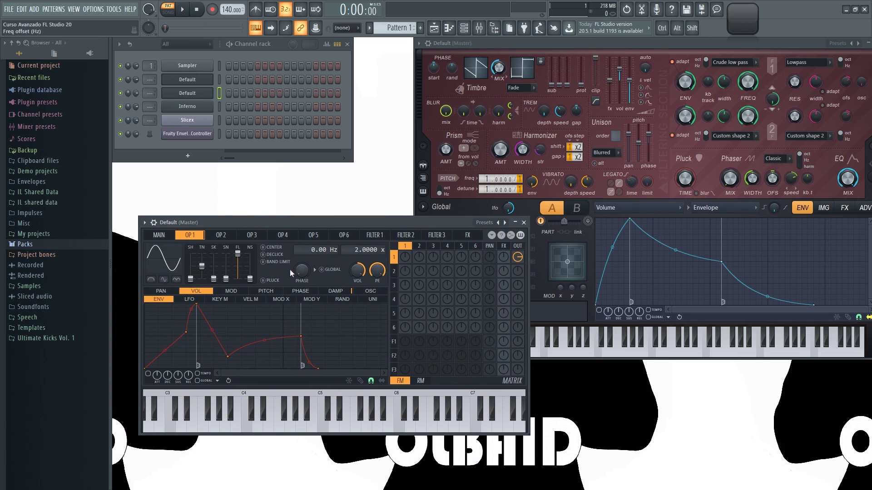
left_click(166, 238)
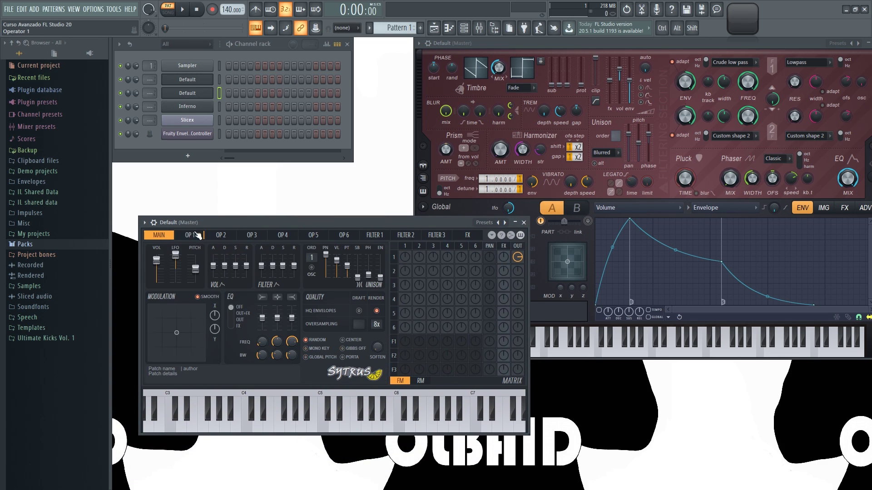
left_click(198, 235)
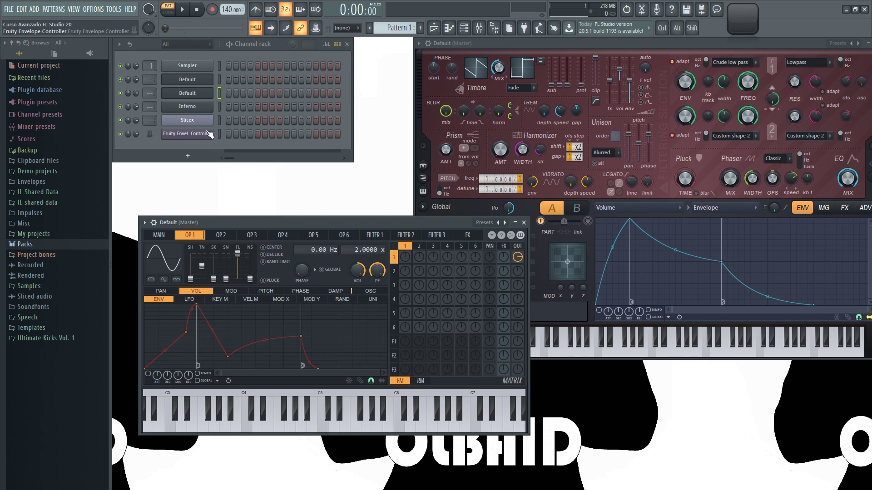
- Compare the articulator editors of Slicex, Sytrus and Harmor by opening, repositioning and closing their windows
left_click(188, 121)
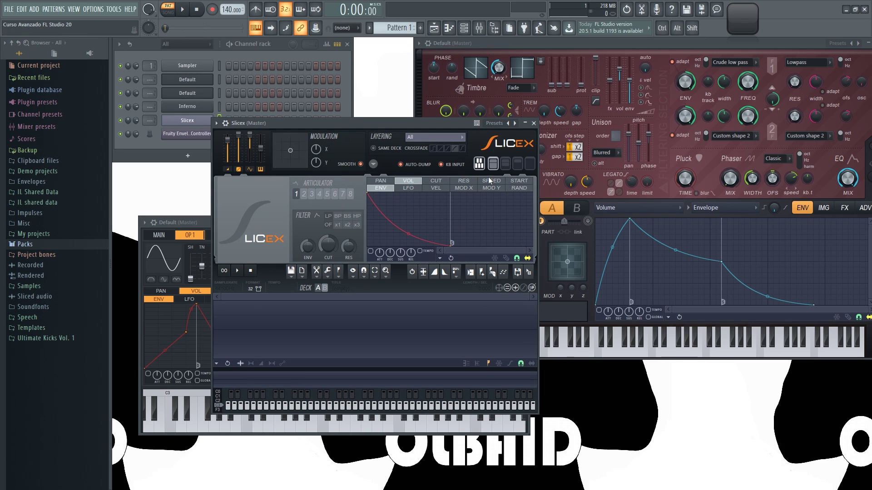
left_click(533, 123)
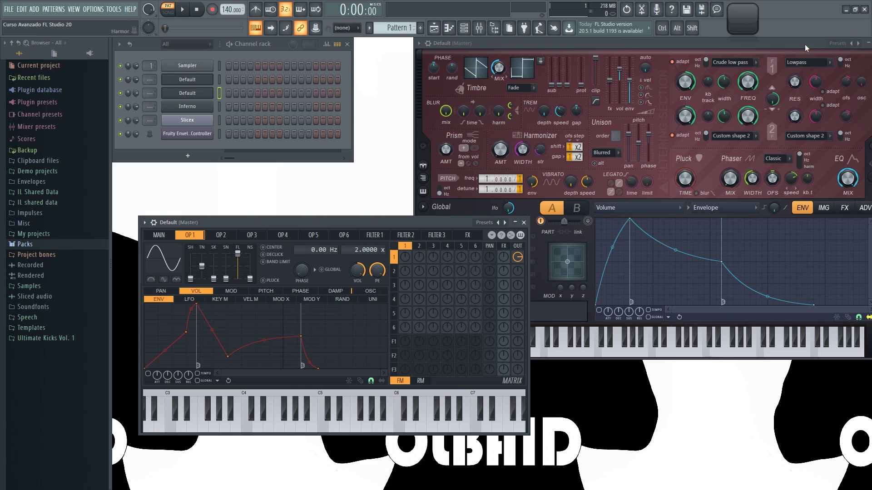
left_click_drag(798, 44, 754, 45)
left_click(834, 44)
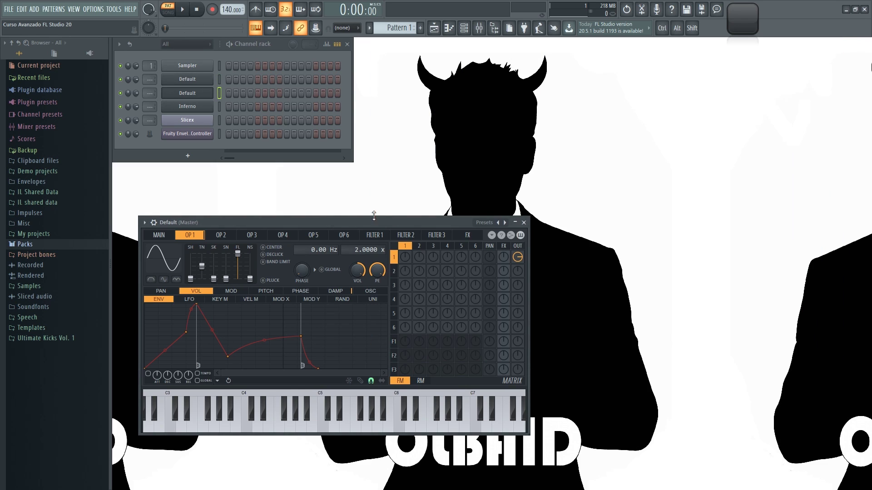
left_click_drag(331, 225, 437, 138)
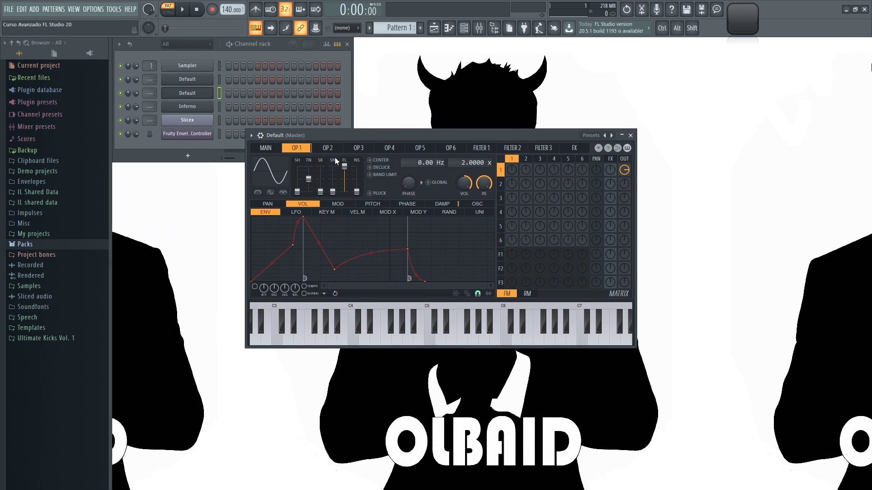
left_click_drag(341, 132, 365, 160)
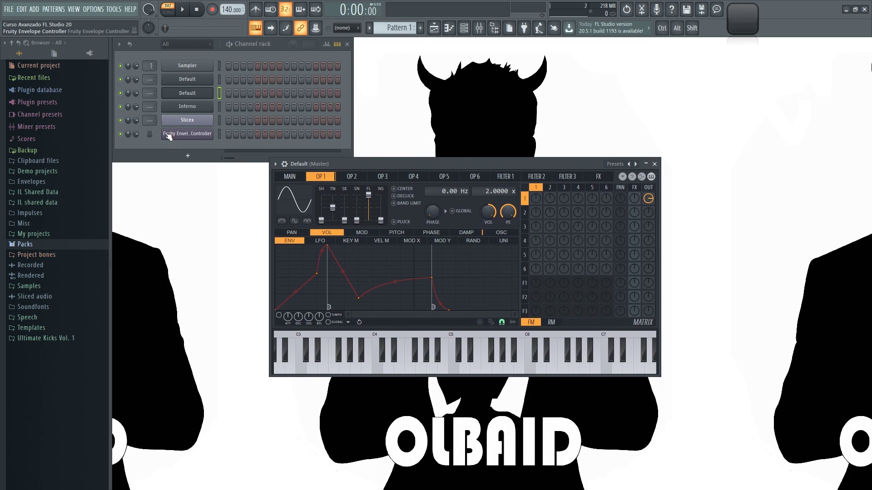
left_click(184, 122)
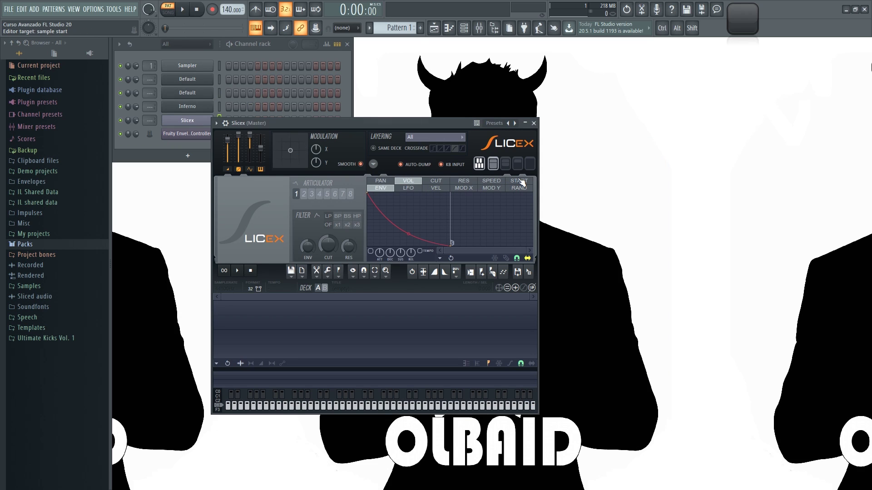
left_click(534, 123)
left_click(184, 79)
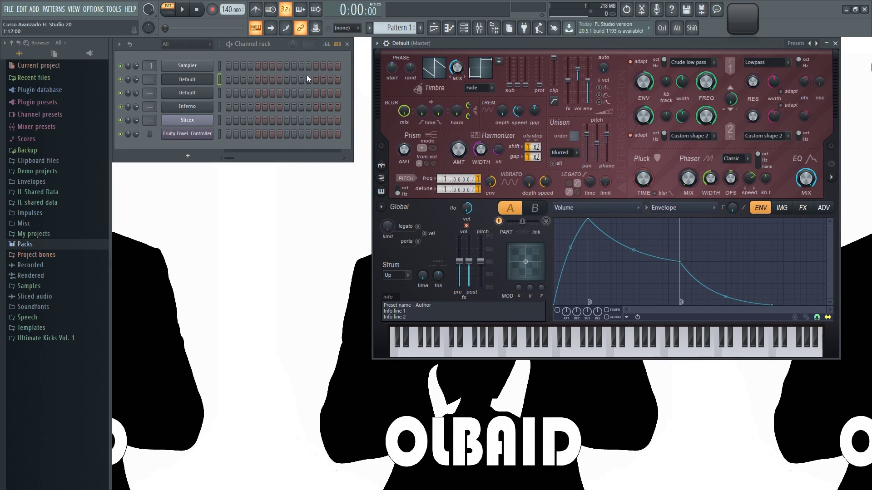
- Open the Sytrus window and enlarge it to give its editor more room
left_click(190, 94)
left_click_drag(403, 166, 295, 94)
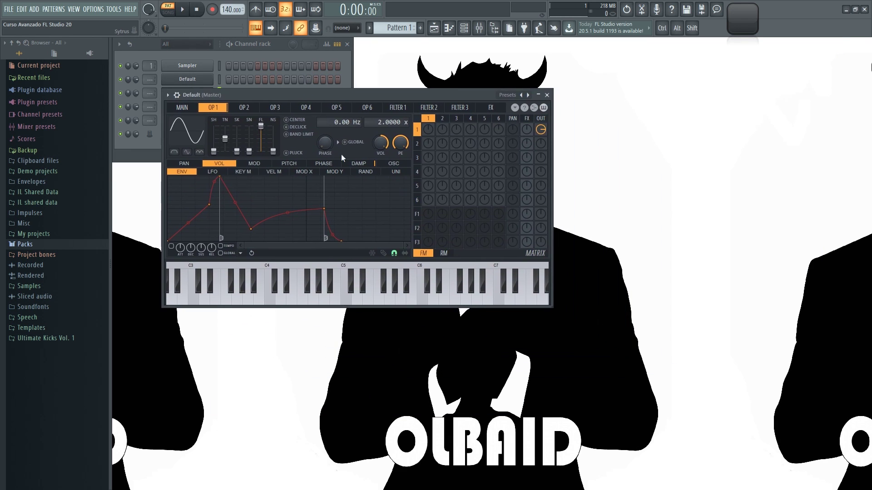
left_click_drag(551, 307, 719, 453)
- Examine the editor targets of Sytrus operator 1 from panning and volume through to the oscillator harmonics
left_click(203, 167)
left_click(258, 167)
left_click(318, 167)
left_click(386, 165)
left_click(433, 165)
left_click(488, 166)
left_click(547, 165)
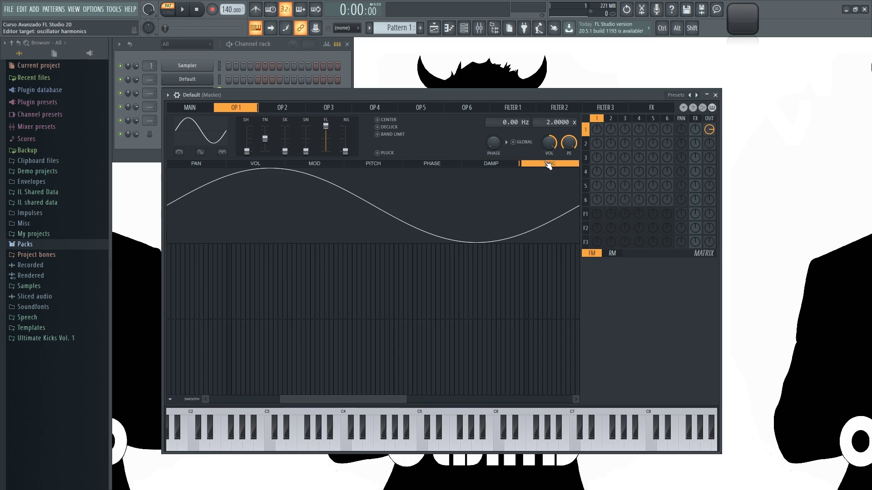
- Select pitch as operator 1's editor target and examine its articulator parts from LFO through unison mapping
left_click(500, 165)
left_click(415, 165)
left_click(359, 164)
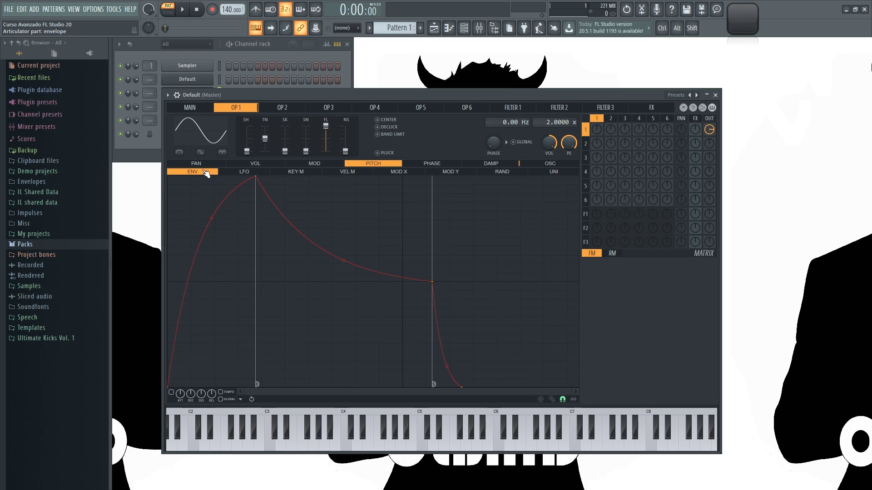
left_click(244, 173)
left_click(295, 173)
left_click(348, 173)
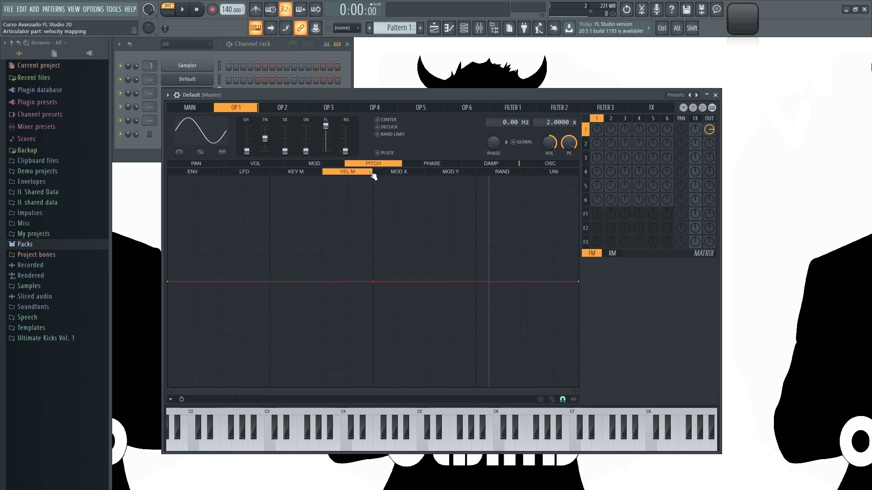
left_click(399, 174)
left_click(452, 172)
left_click(502, 173)
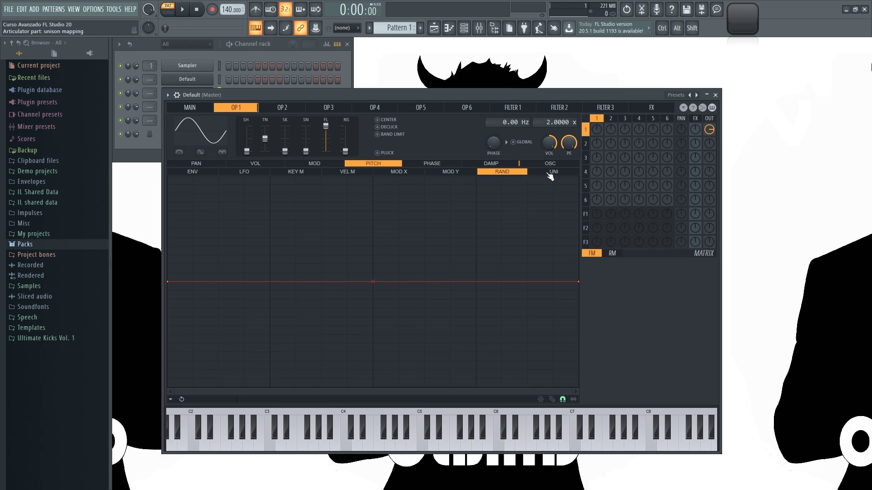
left_click(550, 173)
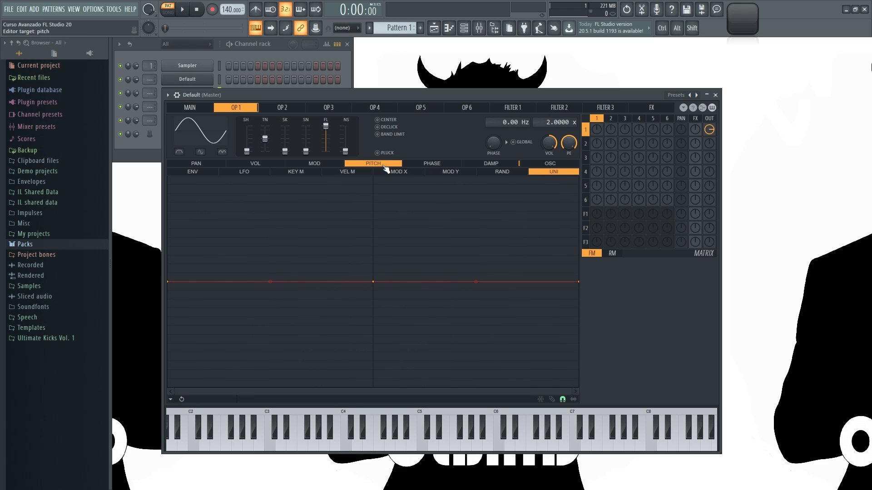
- Select volume as operator 1's editor target and examine its envelope, LFO, key, velocity, modulation, random and unison parts
left_click(257, 165)
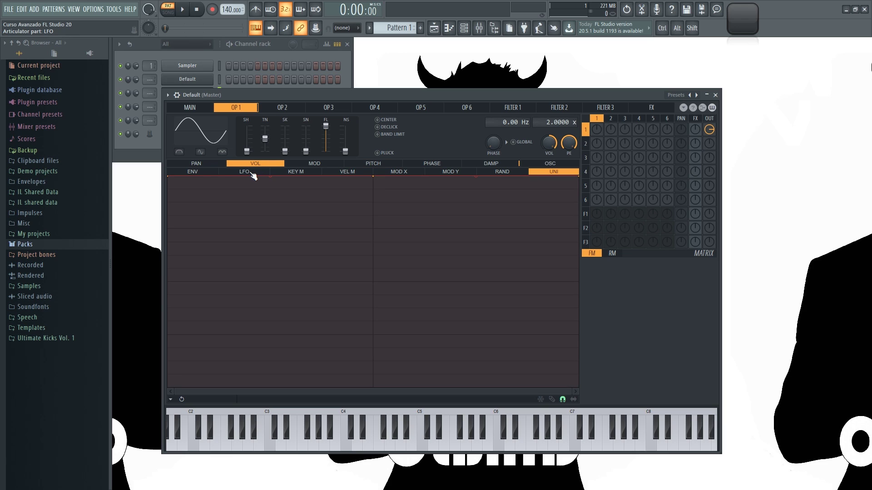
left_click(205, 175)
left_click(253, 175)
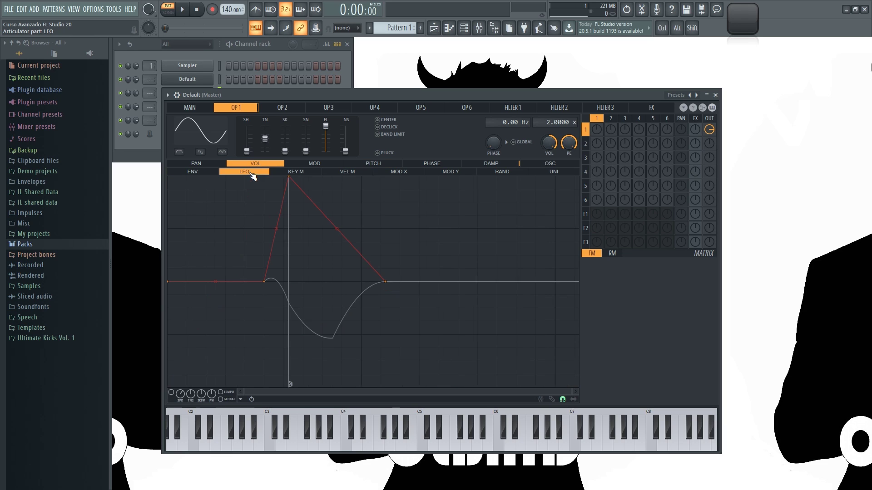
left_click(296, 173)
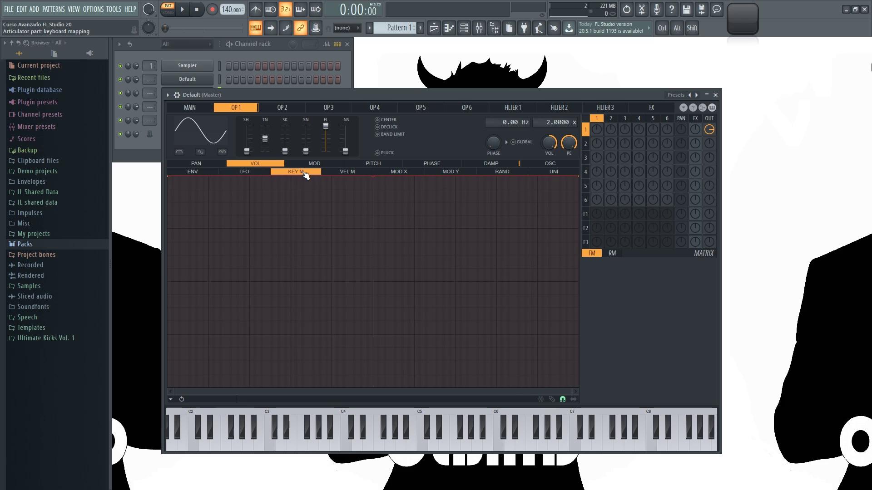
left_click(357, 174)
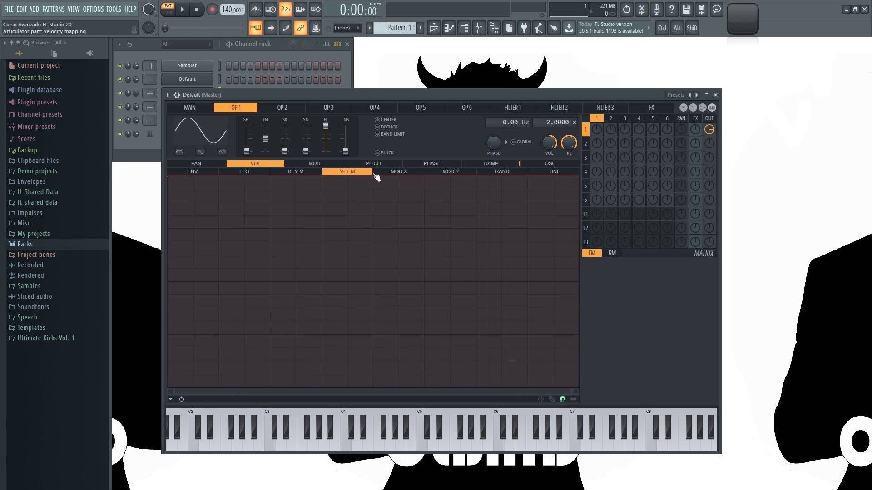
left_click(410, 175)
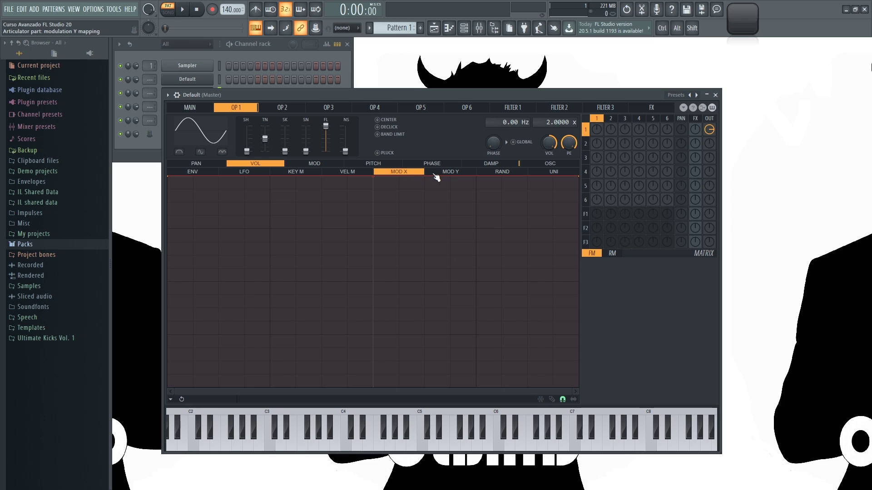
left_click(451, 176)
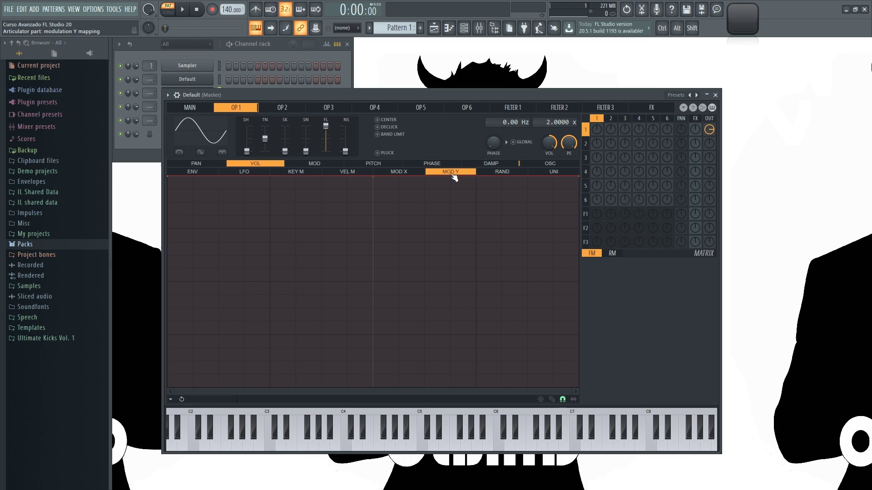
left_click(509, 176)
left_click(556, 175)
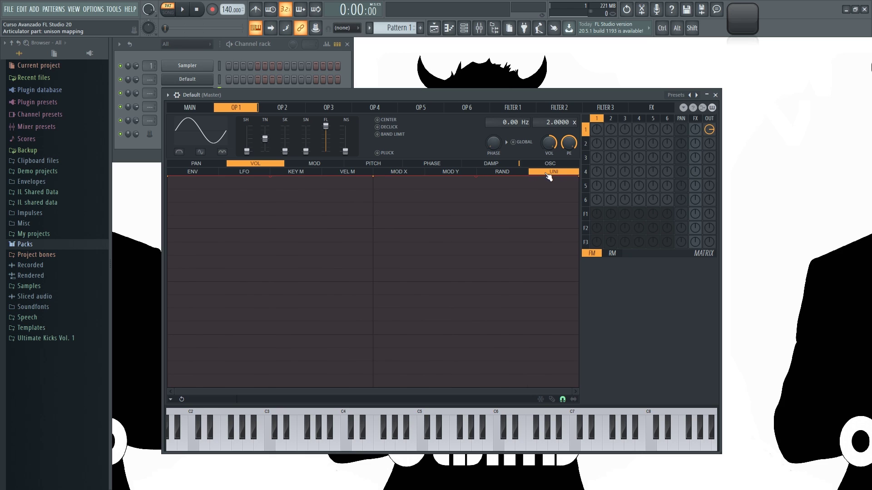
left_click(447, 175)
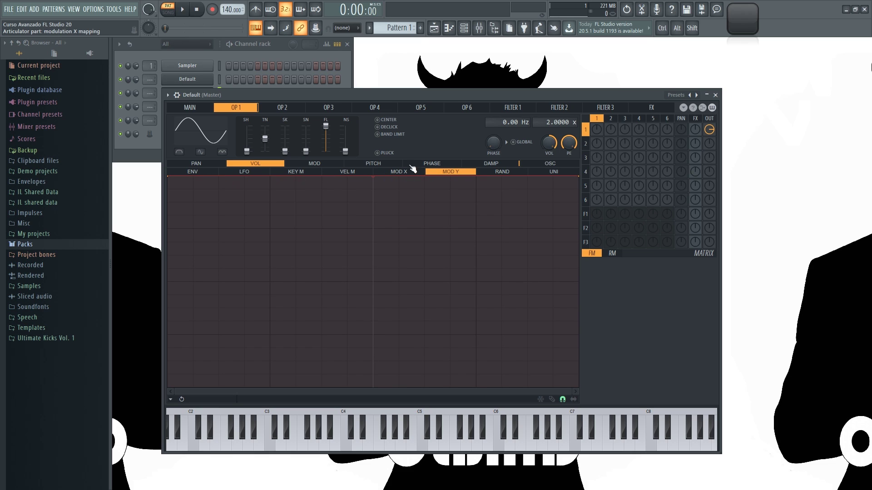
- Open the Inferno channel's Ogun synth and examine its editor targets and articulator parts
mouse_move(341, 97)
left_mouse_down()
mouse_move(425, 89)
mouse_move(451, 77)
mouse_move(353, 93)
left_mouse_up()
left_click(209, 109)
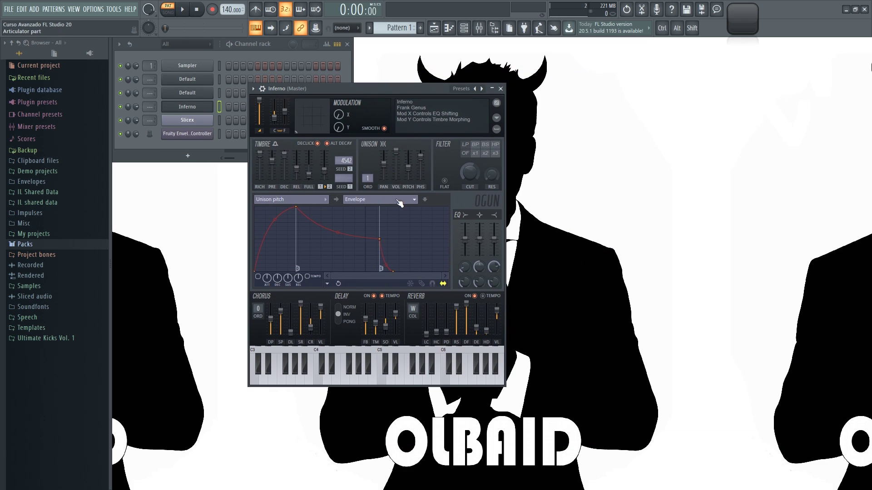
left_click(288, 201)
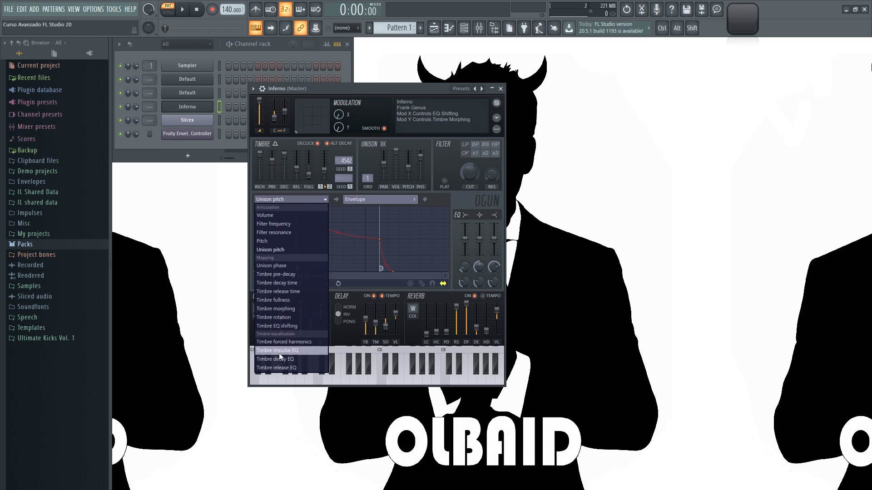
left_click(389, 199)
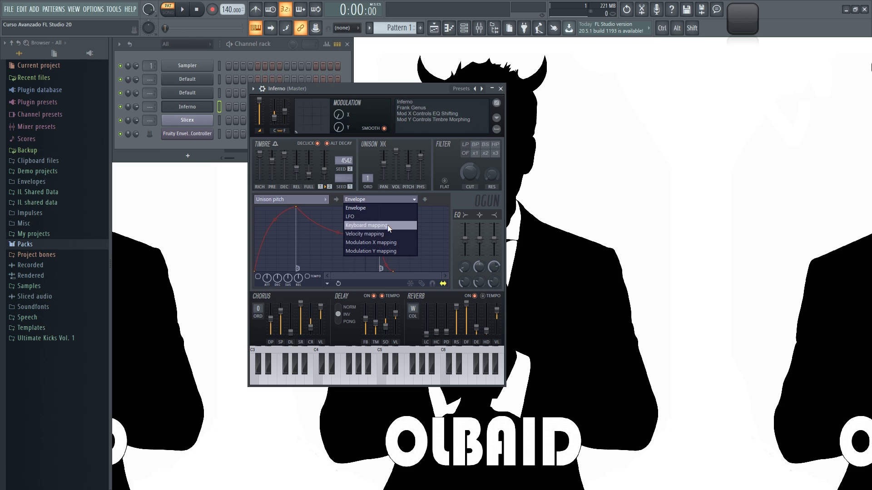
left_click_drag(395, 90, 450, 77)
- Open Fruity Envelope Controller, examine its articulators from envelope and LFO to the mappings and random, and close it
left_click(189, 135)
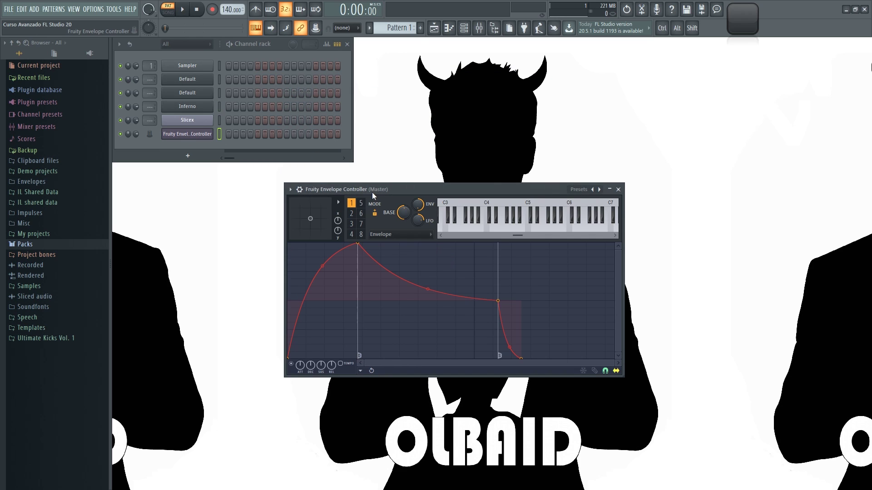
left_click_drag(372, 190, 312, 157)
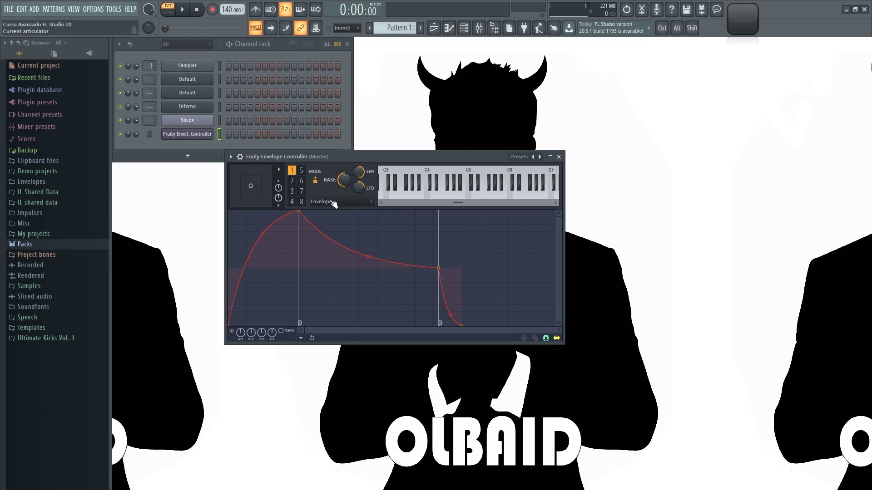
left_click(340, 205)
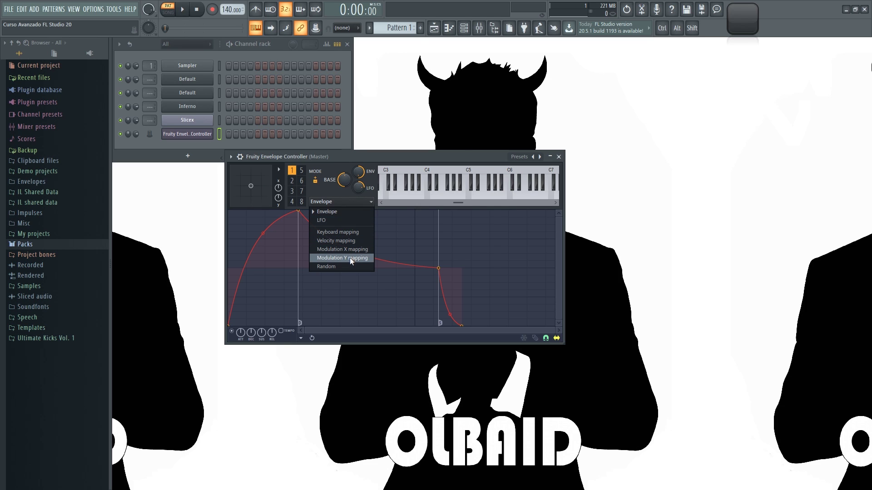
left_click_drag(413, 156, 439, 157)
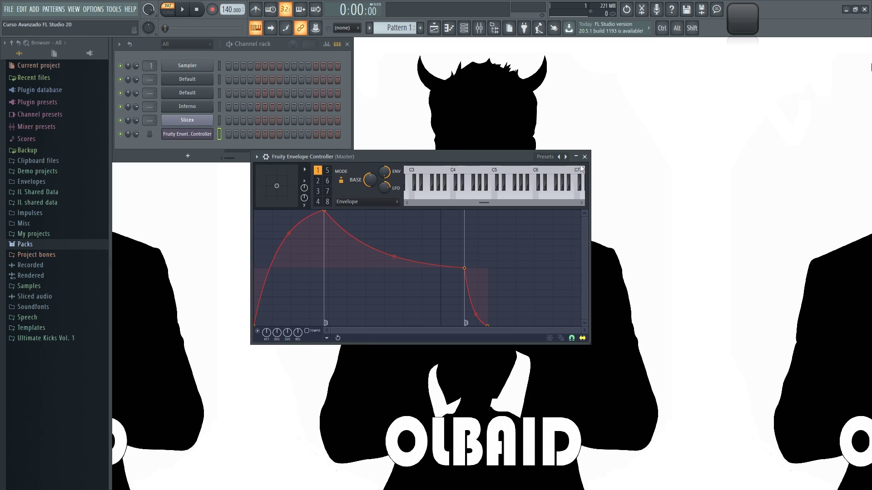
left_click(584, 156)
- Open the Harmor synth in the first Default channel and examine its editor targets and articulator parts
left_click(191, 79)
left_click_drag(480, 53, 308, 95)
left_click(434, 249)
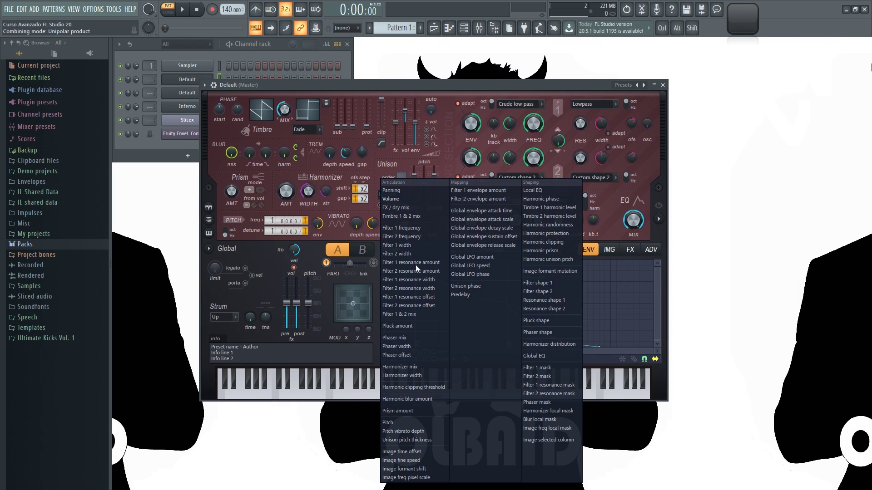
left_click(515, 157)
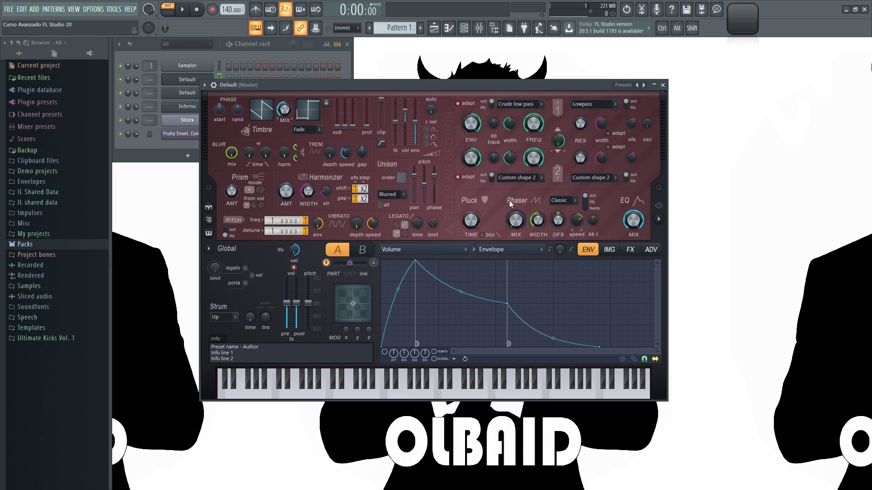
left_click(506, 253)
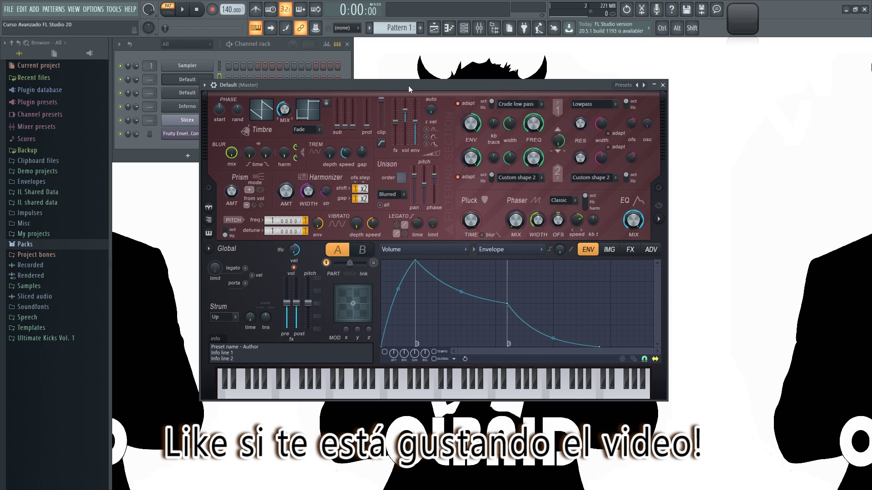
mouse_move(408, 86)
left_mouse_down()
mouse_move(431, 100)
mouse_move(410, 97)
left_mouse_up()
- Return to Sytrus in the second Default channel and select pitch as operator 1's editor target
left_click(275, 47)
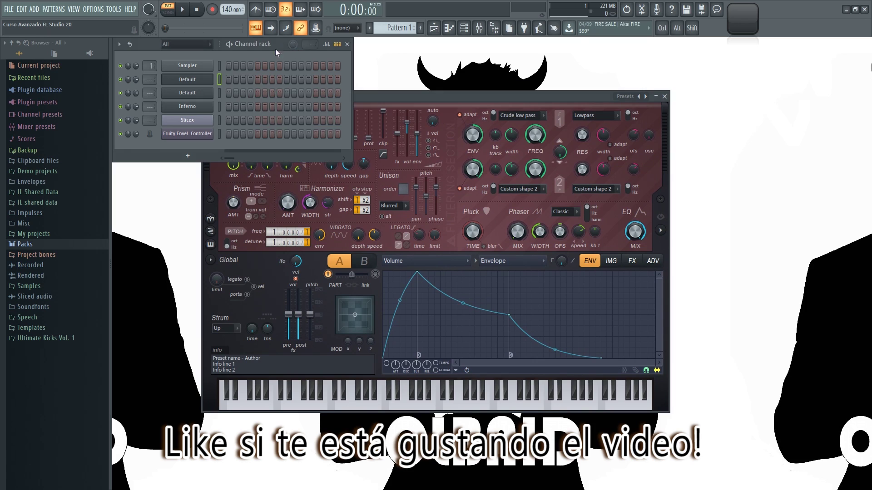
left_click(188, 94)
left_click_drag(389, 91, 342, 90)
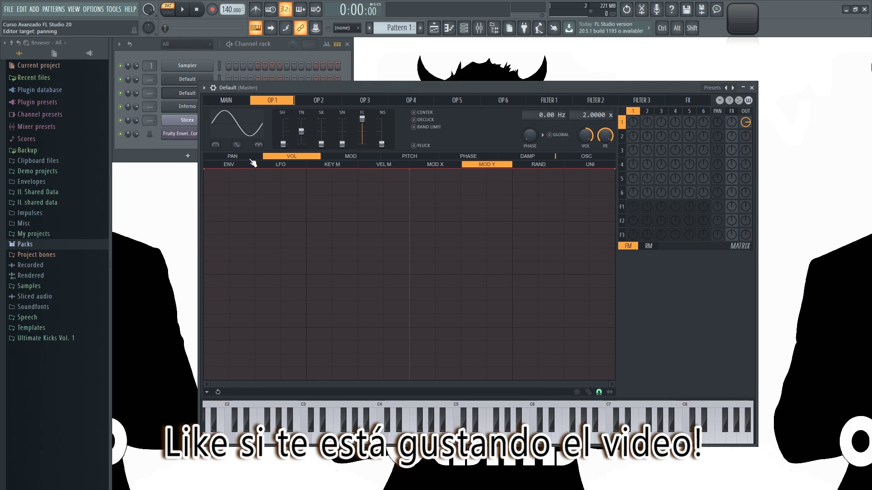
left_click(406, 157)
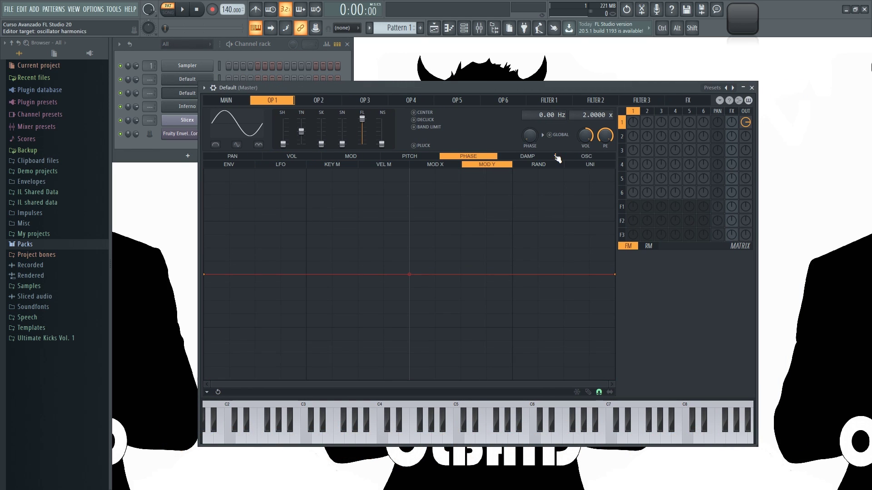
left_click(585, 156)
left_click(418, 157)
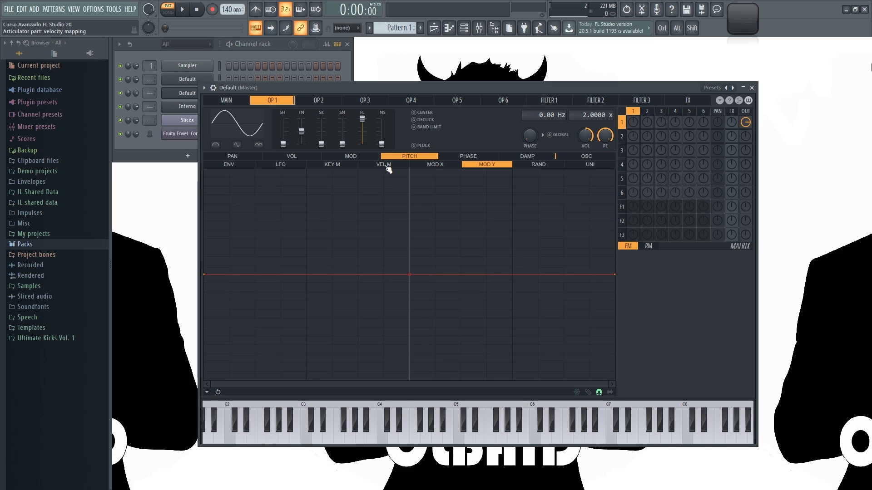
- Play several notes to audition operator 1's unmodified pitch
key("z")
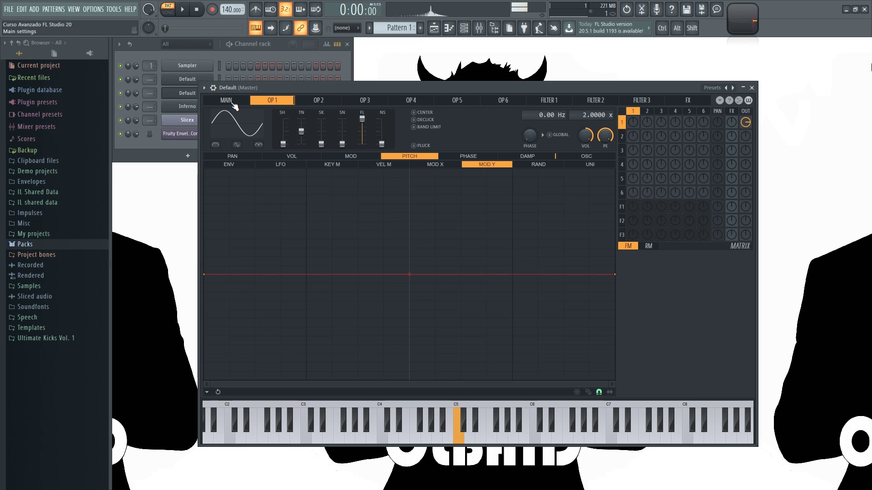
key("z")
key("q")
key("e")
key("q")
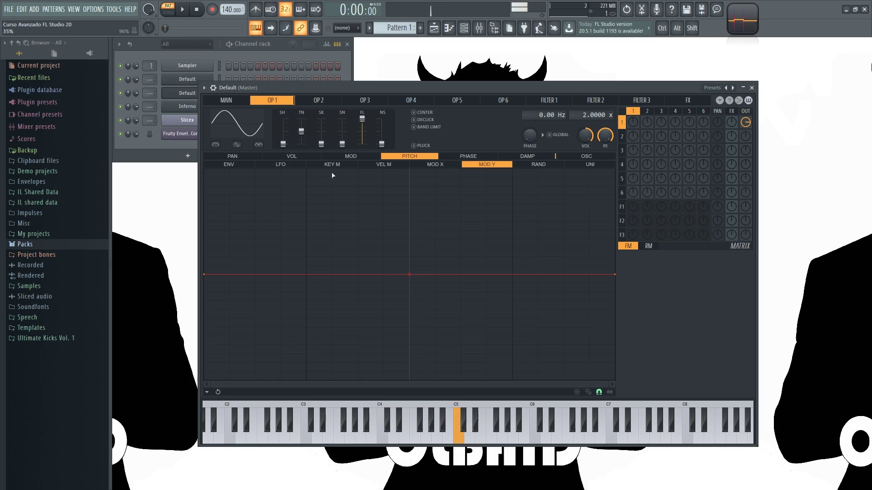
- Show operator 1's pitch envelope, audition it with a note, and move its attack peak earlier and lower
left_click(230, 166)
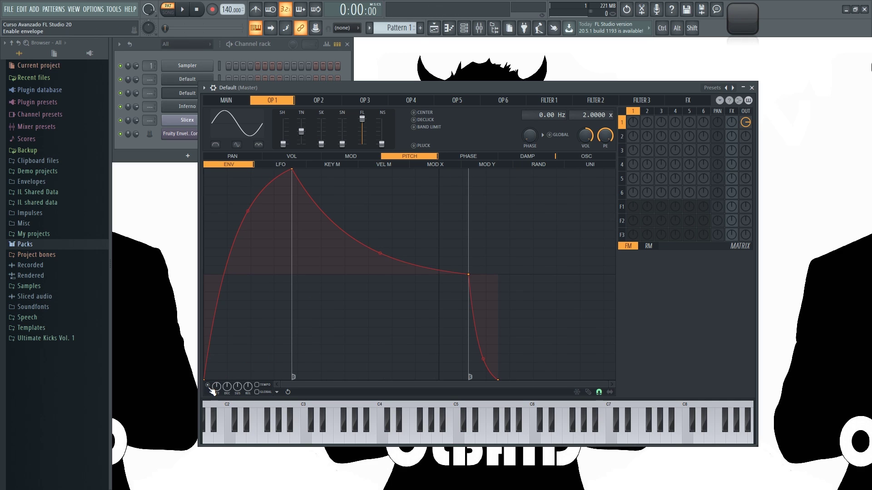
key("q")
left_click_drag(293, 169, 251, 201)
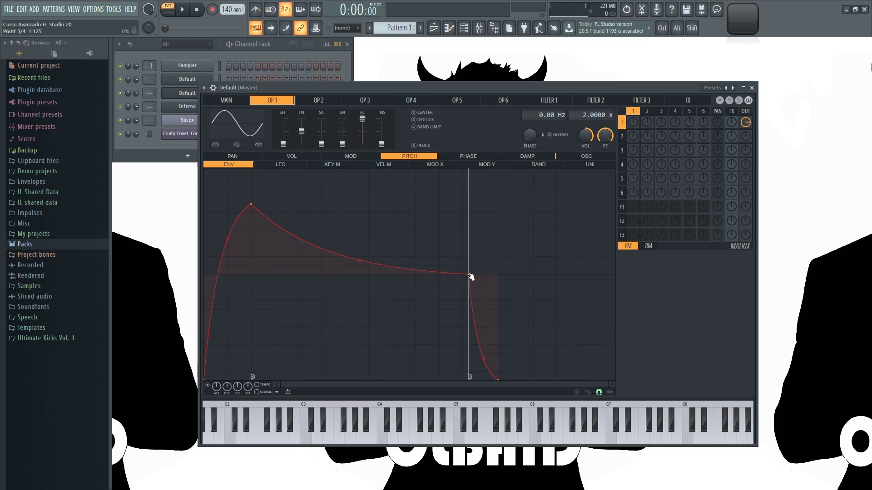
- Add a point to the envelope's decay section, examine its curve modes and ADSR options, and delete it
left_click_drag(323, 241, 342, 221)
right_click(344, 222)
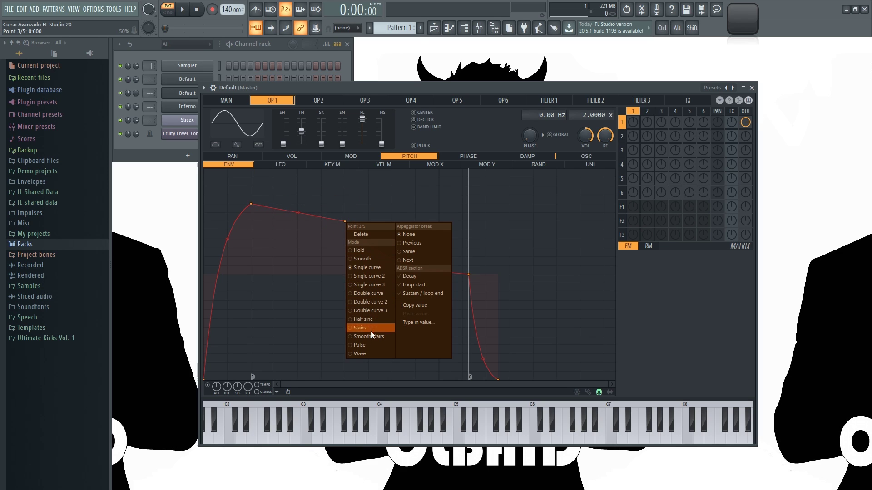
key("Escape")
left_click_drag(345, 221, 310, 226)
right_click(345, 230)
left_click(369, 244)
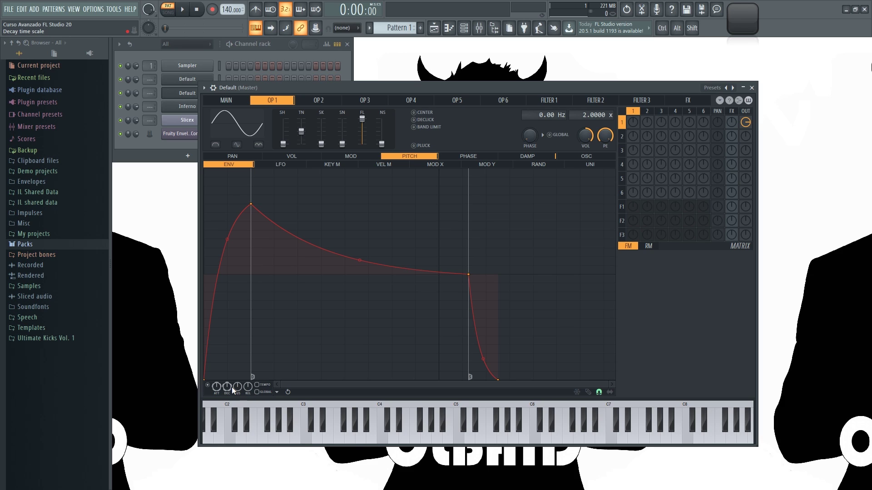
- Move the pitch envelope's attack peak to 0.400 at 58%, and audition notes with different attack time scale settings
left_click_drag(251, 204, 298, 213)
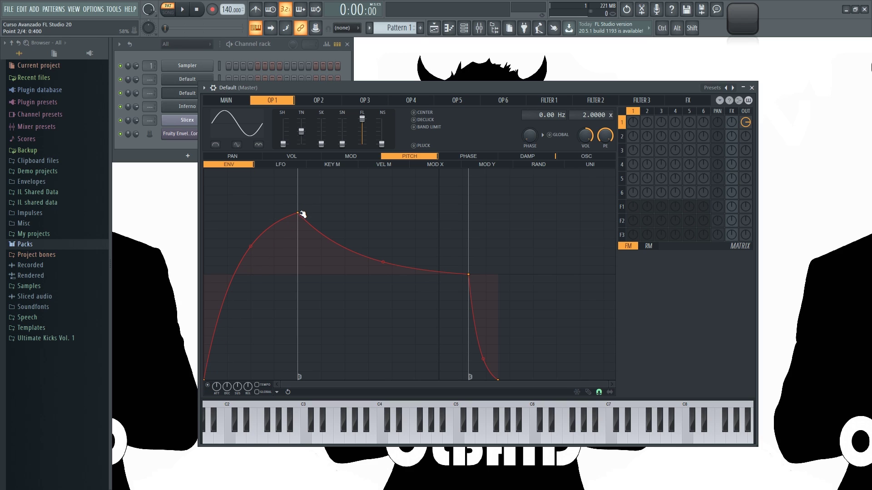
key("z")
mouse_move(218, 388)
left_mouse_down()
mouse_move(218, 362)
mouse_move(219, 387)
left_mouse_up()
left_click_drag(217, 387, 216, 353)
mouse_move(215, 387)
left_mouse_down()
mouse_move(215, 377)
mouse_move(215, 388)
left_mouse_up()
key("z")
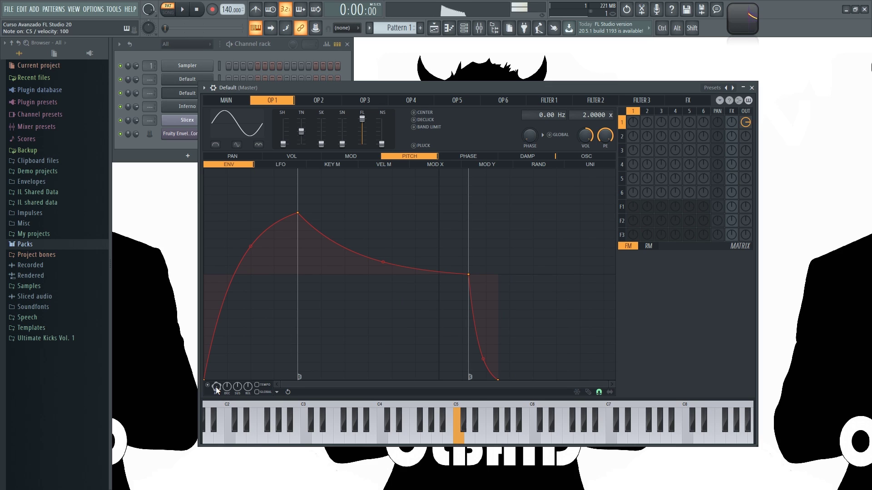
key("z")
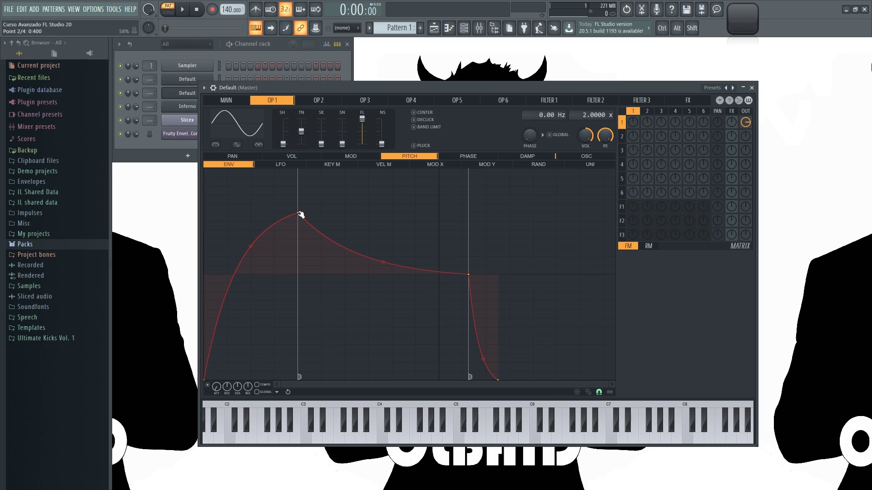
mouse_move(288, 214)
left_mouse_down()
mouse_move(211, 214)
mouse_move(298, 213)
left_mouse_up()
left_click_drag(217, 388, 217, 343)
mouse_move(298, 213)
left_mouse_down()
mouse_move(409, 211)
mouse_move(298, 213)
left_mouse_up()
- Add three points before the main peak to shape a small rise and a dip to -58%, varying the attack time scale
right_click(229, 254)
right_click(252, 333)
right_click(251, 230)
left_click_drag(253, 232, 251, 248)
left_click_drag(255, 334, 259, 335)
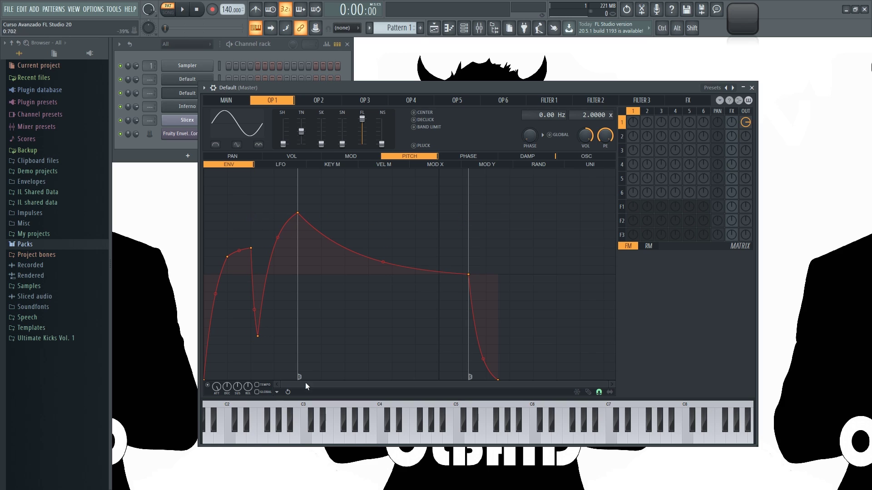
mouse_move(216, 387)
left_mouse_down()
mouse_move(215, 404)
mouse_move(219, 390)
left_mouse_up()
mouse_move(216, 388)
left_mouse_down()
mouse_move(218, 401)
mouse_move(218, 382)
left_mouse_up()
- Lengthen the pitch envelope's release by moving its end point, and check the sustain / loop end option on the sustain point
left_click_drag(499, 380, 557, 380)
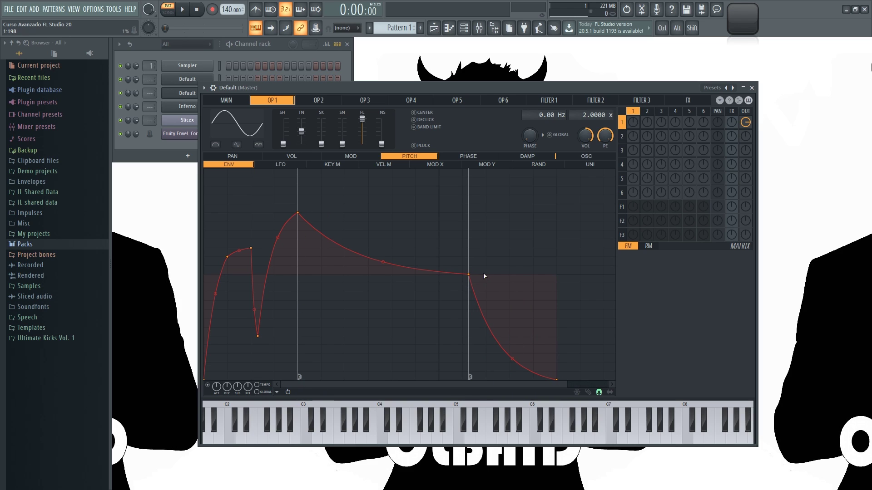
right_click(469, 274)
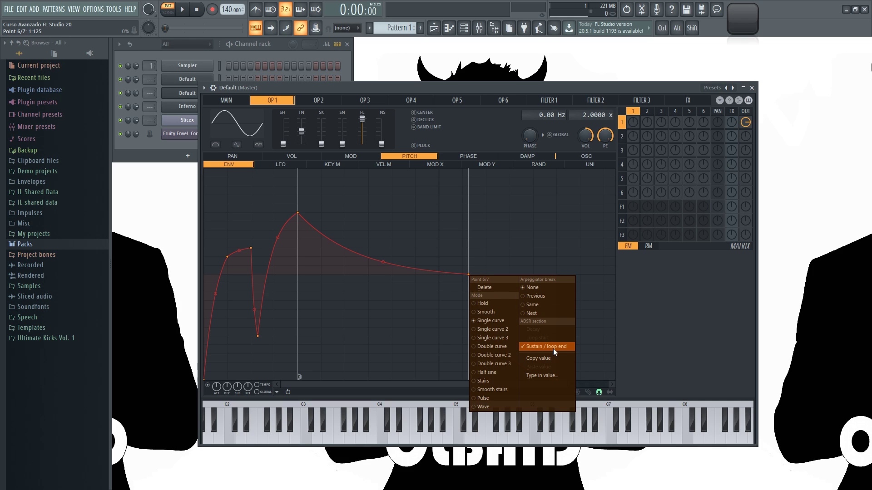
left_click(318, 338)
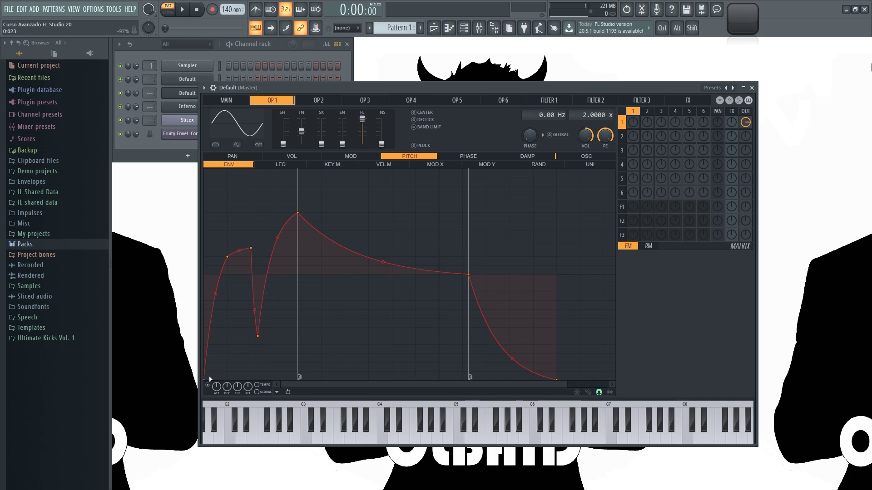
- Set the dip point before the main peak as the loop start and play notes to audition the looped envelope
right_click(257, 336)
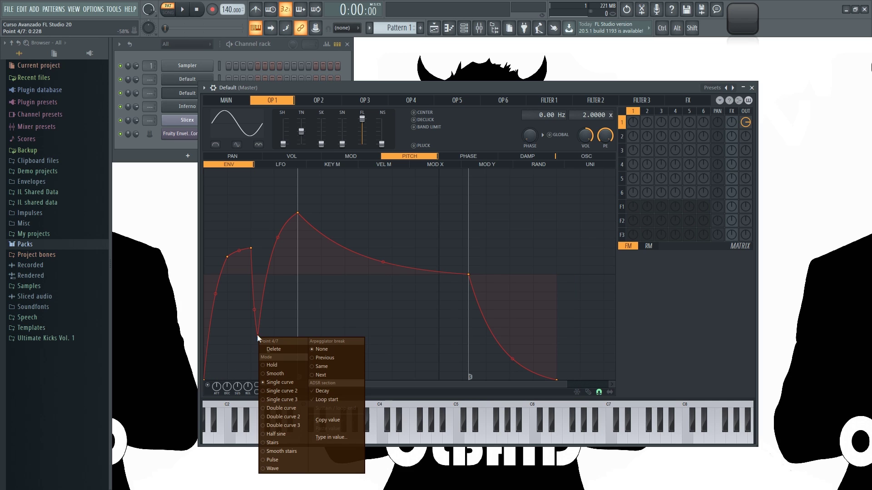
left_click(327, 399)
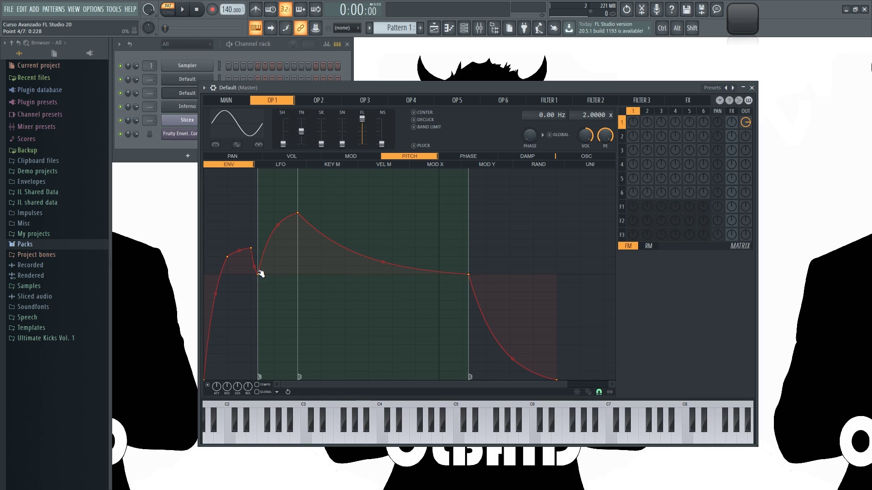
key("q")
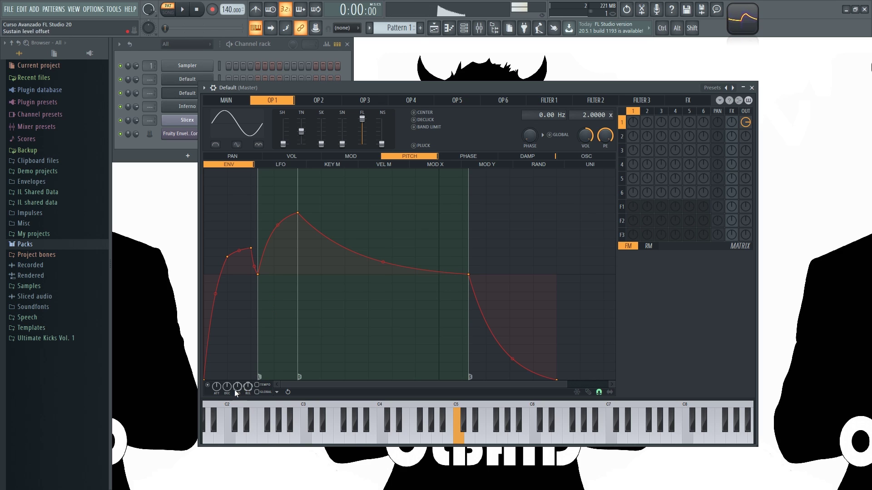
key("q")
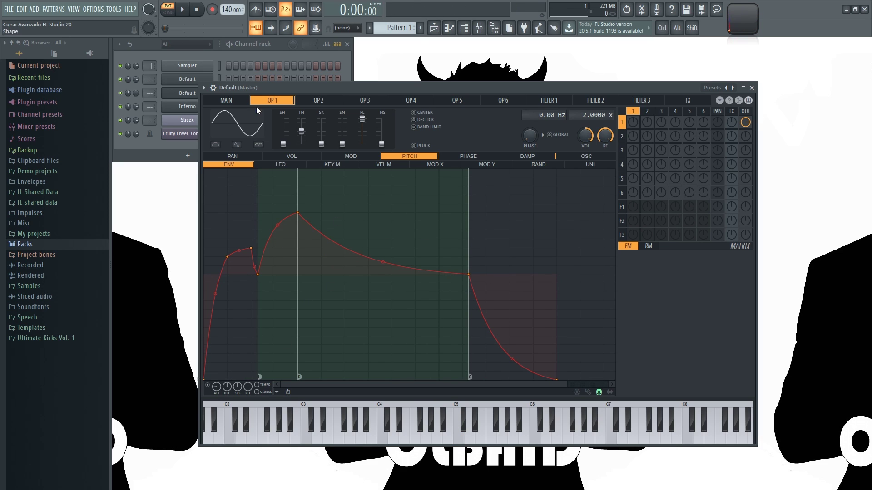
- Add two points to Ogun's unison pitch envelope, examine the lower point's modes and ADSR options, and return to Sytrus
left_click(265, 51)
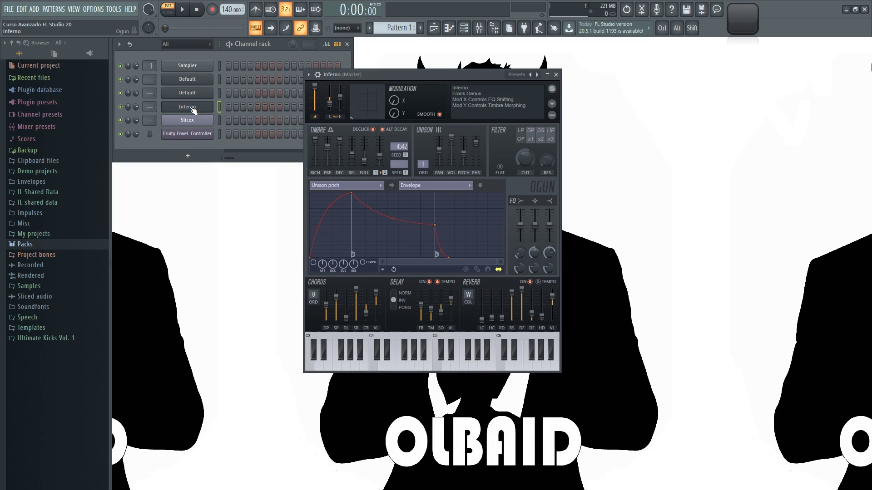
left_click(193, 108)
right_click(374, 232)
right_click(413, 213)
right_click(374, 233)
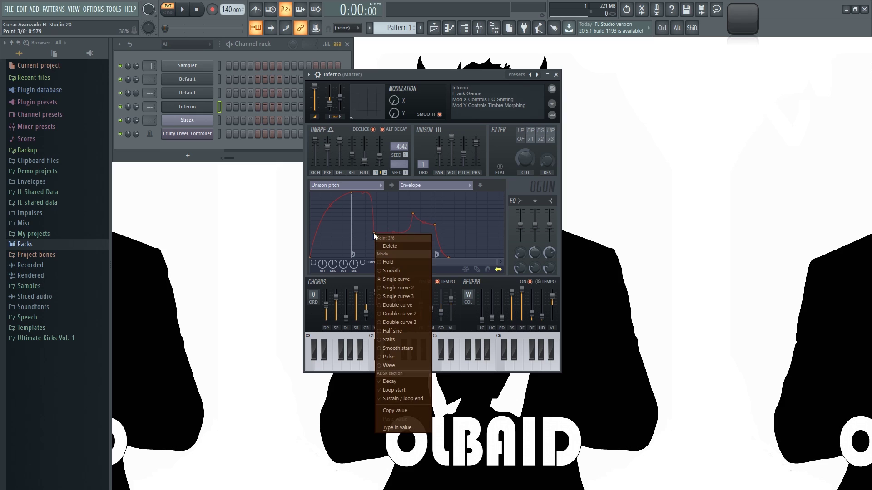
left_click(411, 398)
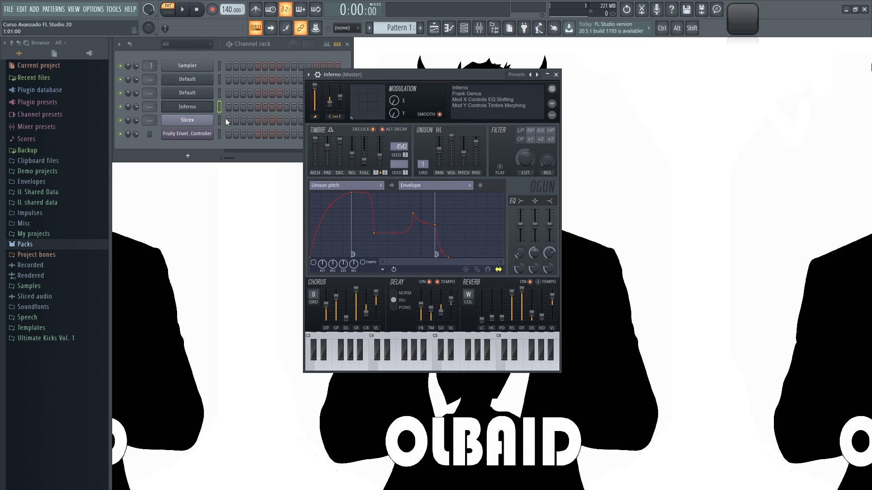
left_click(195, 95)
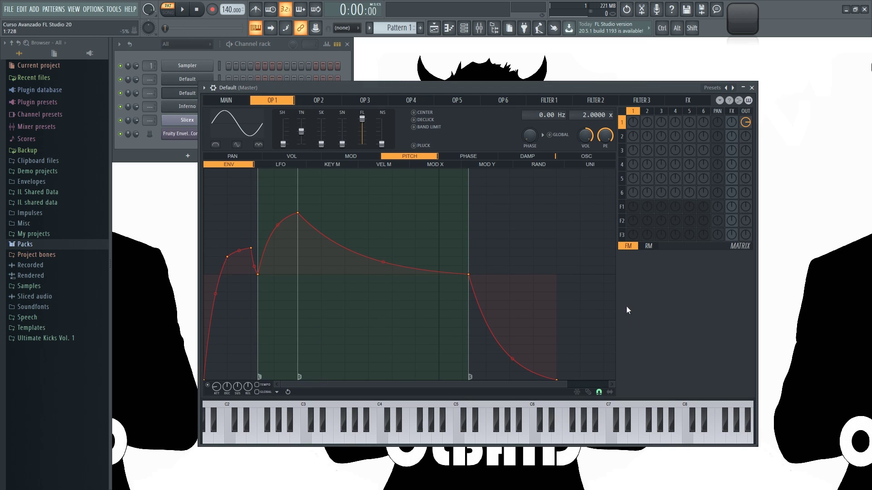
- Compare the envelope options in Sytrus, Ogun and Harmor, then return to operator 1's pitch envelope in Sytrus
left_click(277, 392)
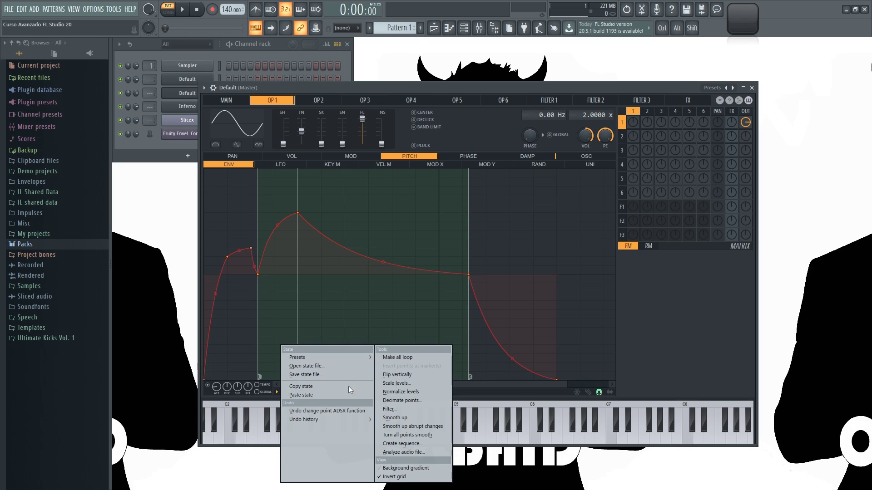
key("Escape")
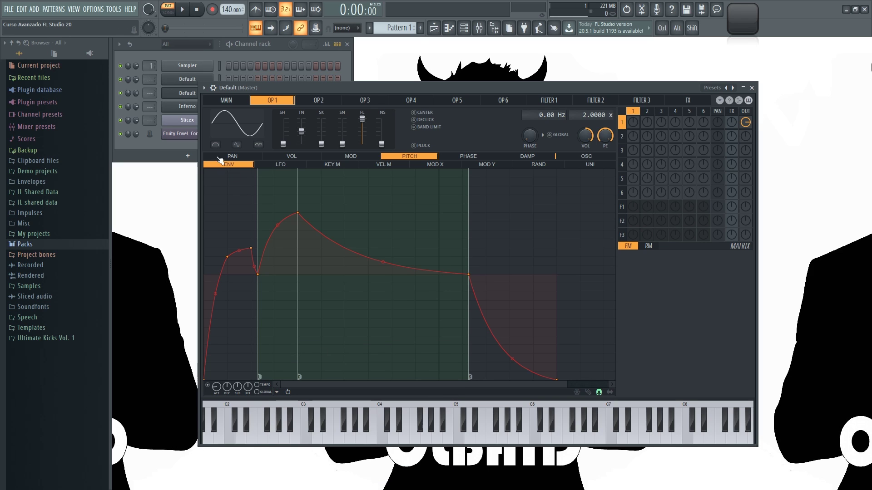
left_click(187, 106)
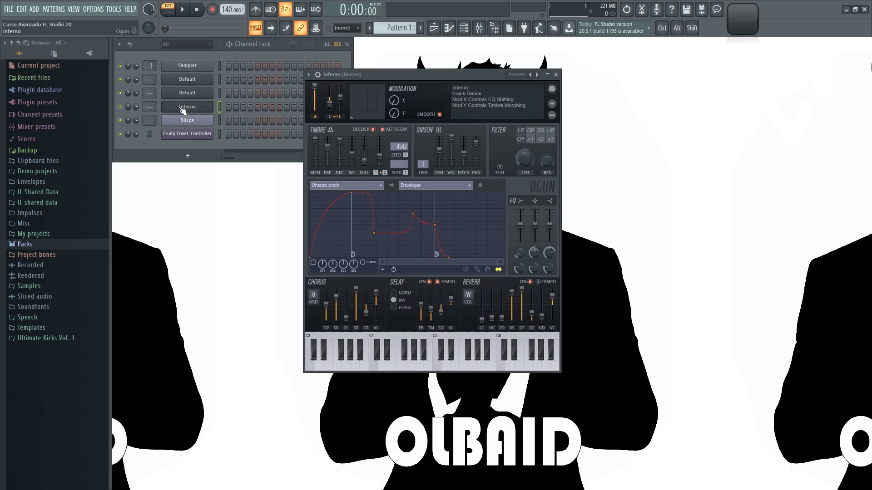
left_click(382, 270)
key("Escape")
left_click(191, 94)
left_click(191, 80)
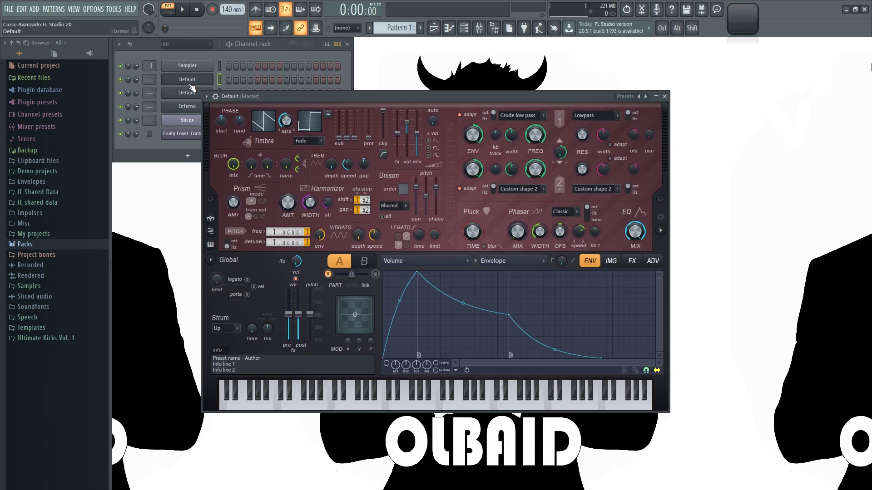
left_click(455, 370)
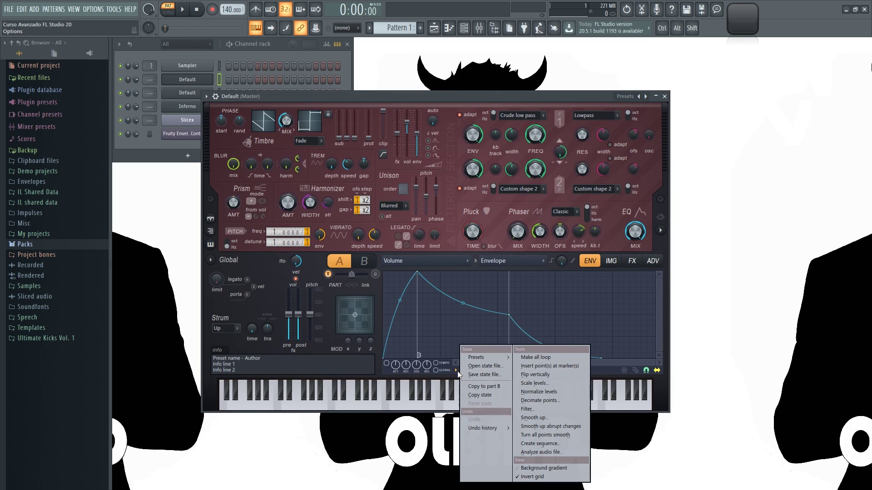
key("Escape")
left_click(187, 93)
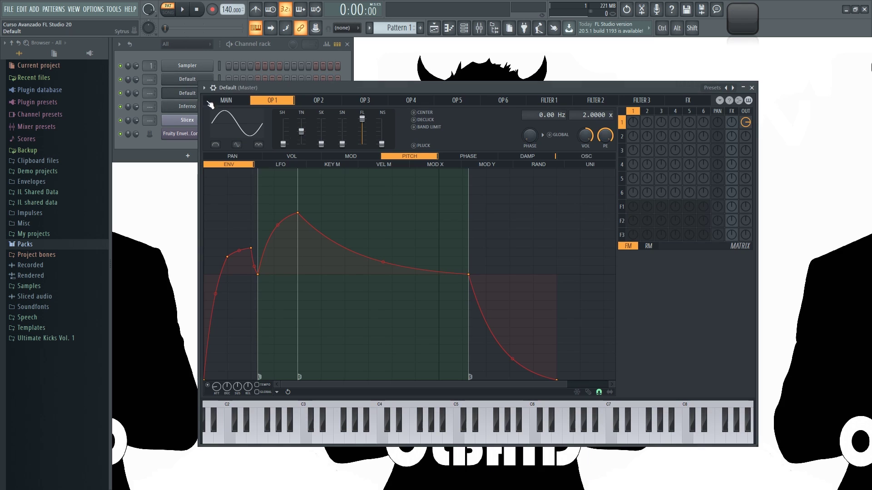
- Copy the state of operator 1's pitch envelope, paste it into its mod envelope and play notes to audition it
left_click(277, 392)
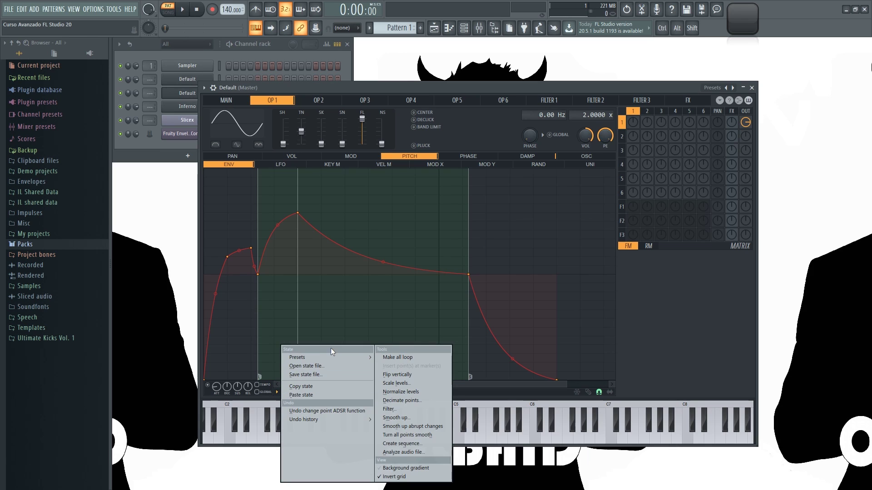
left_click(303, 395)
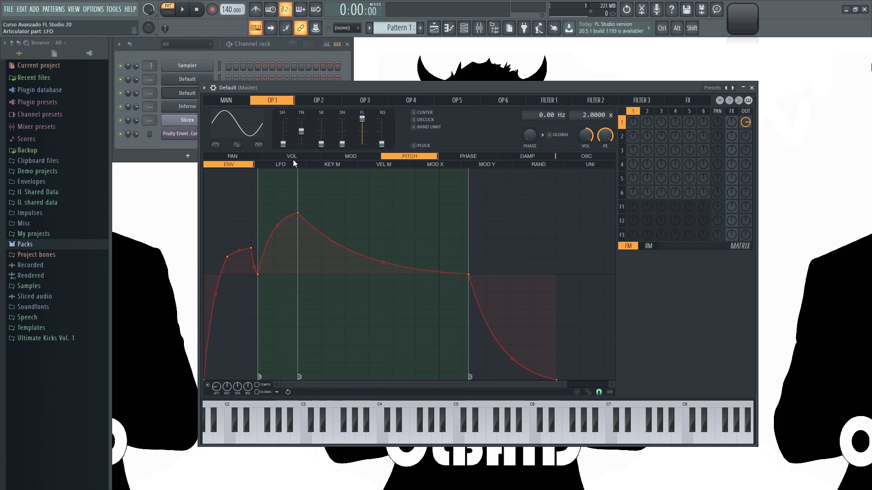
left_click(353, 158)
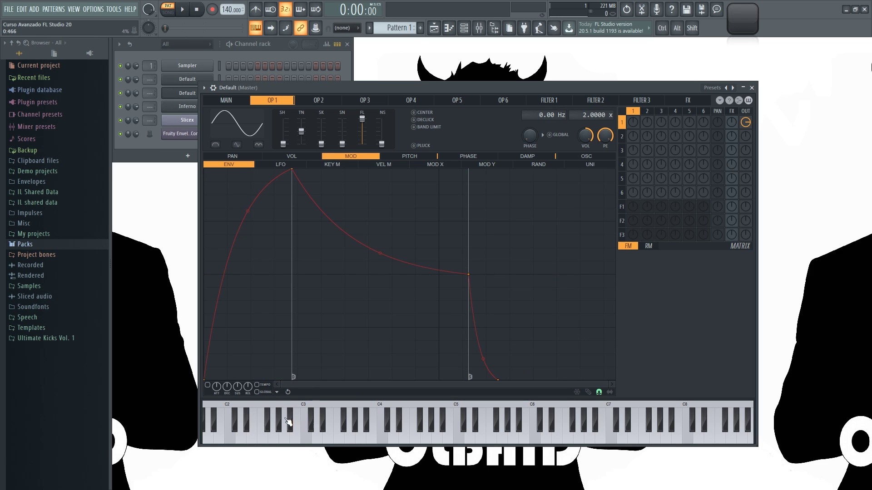
left_click(277, 392)
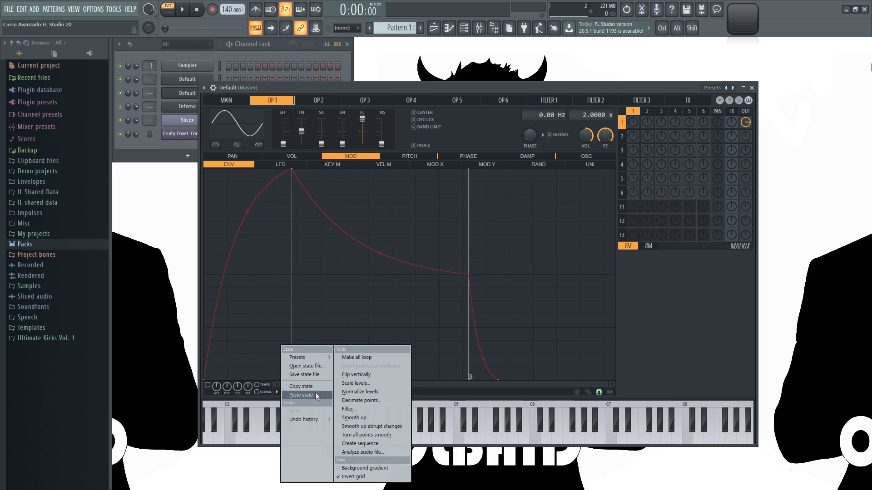
left_click(409, 156)
left_click(276, 393)
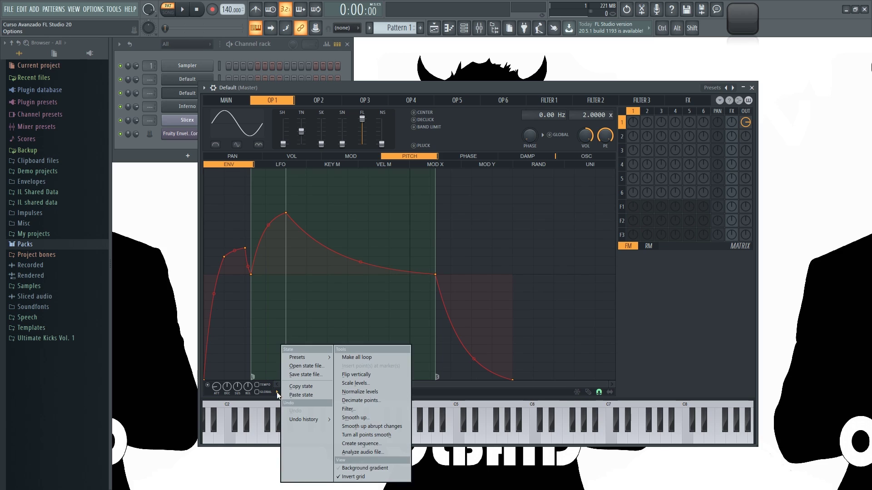
left_click(301, 386)
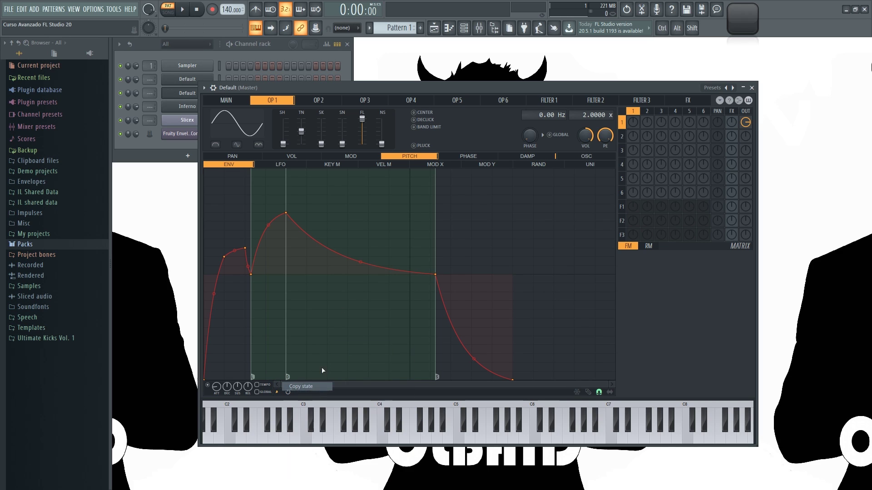
left_click(352, 157)
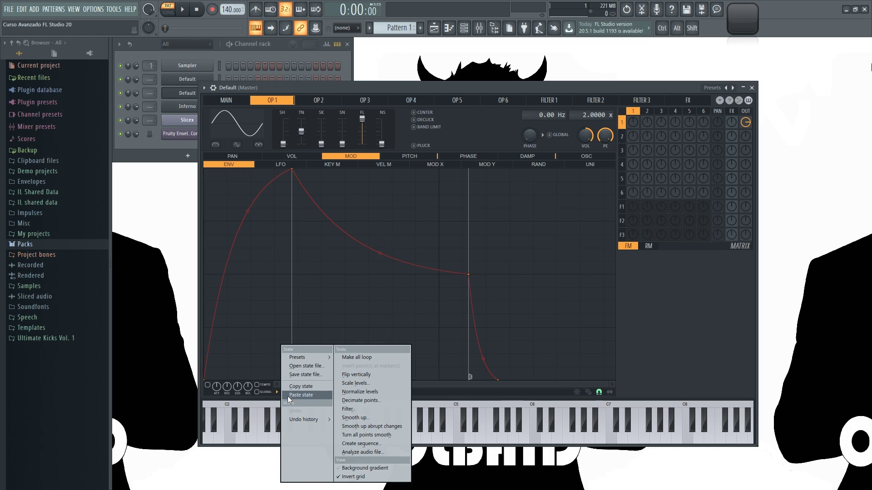
left_click(307, 396)
key("q")
key("q")
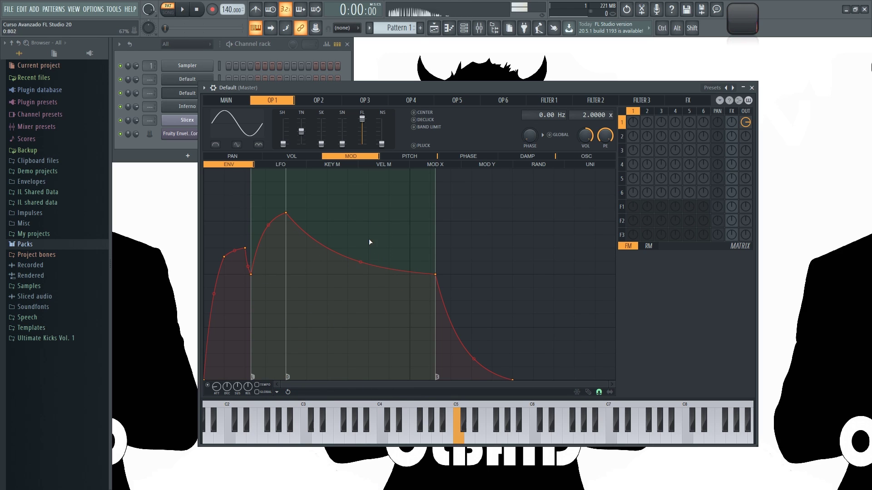
- Turn on tempo sync for operator 1's pitch envelope, move the main peak to 001:02:000 at about 42% and play a note
left_click(416, 157)
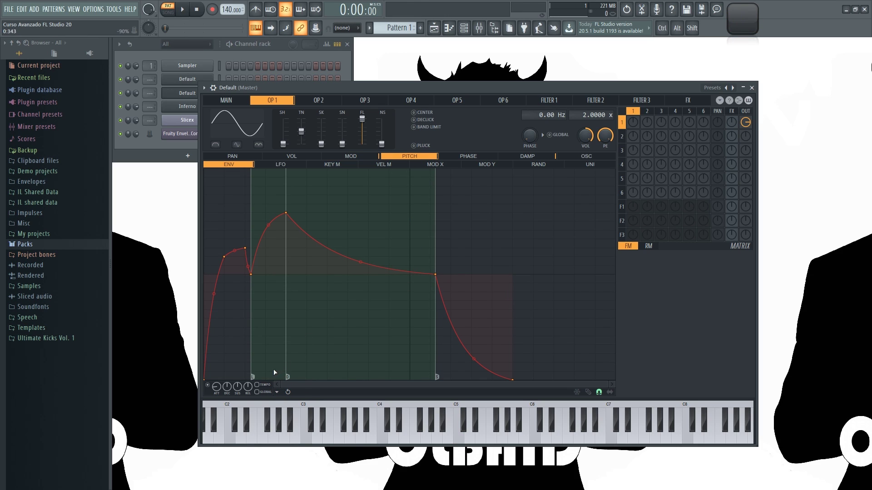
left_click(258, 385)
left_click_drag(286, 213, 314, 232)
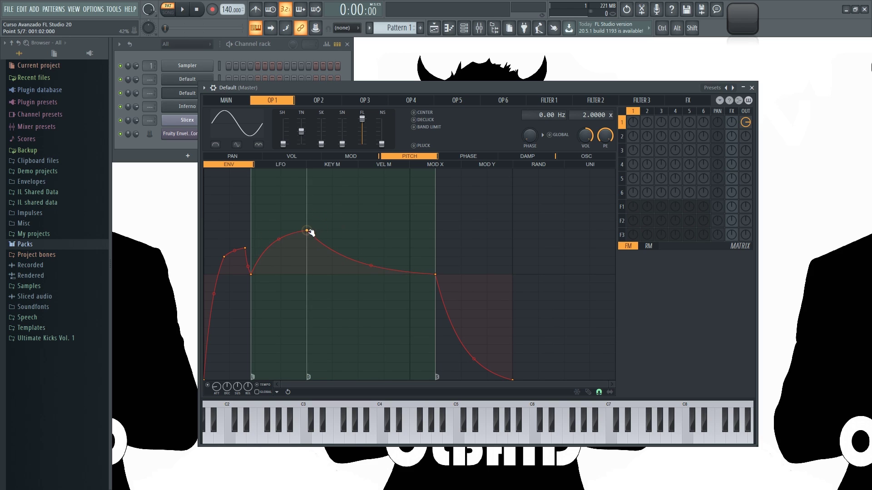
key("z")
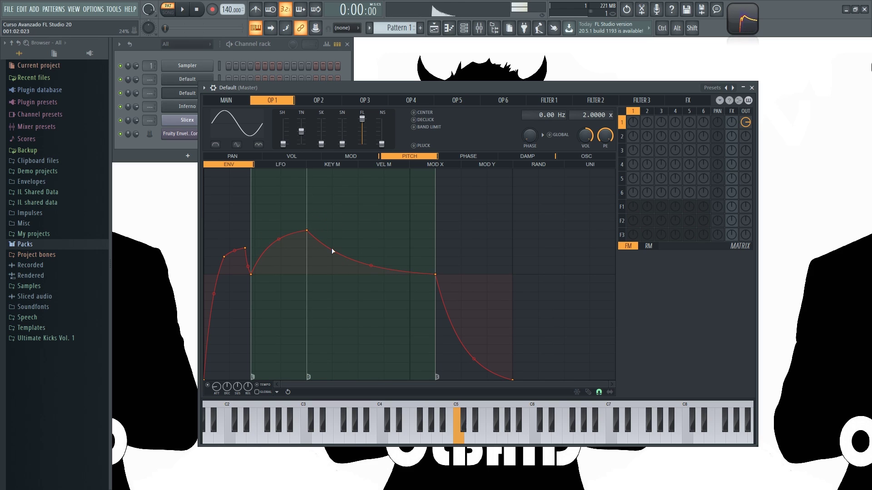
- Set the project tempo to 120 BPM and play notes to audition the tempo-synced pitch envelope with and without Global
mouse_move(229, 10)
left_mouse_down()
mouse_move(229, 2)
mouse_move(229, 10)
left_mouse_up()
key("space")
key("space")
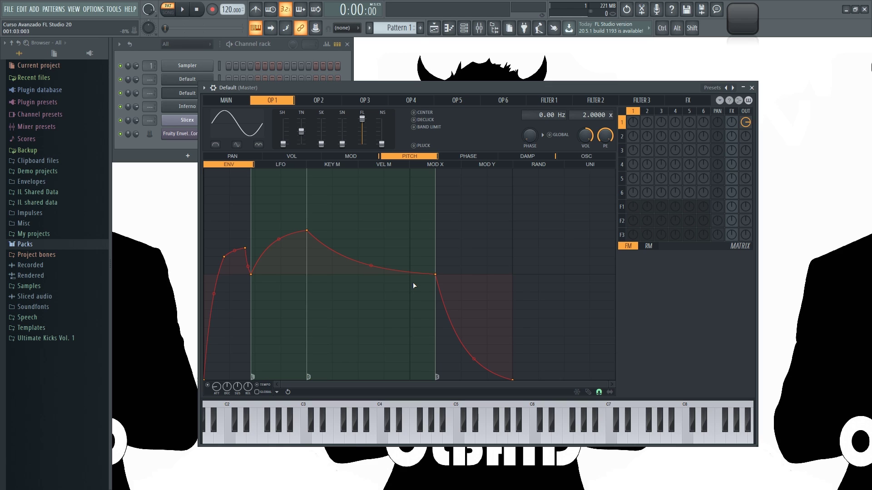
key("q")
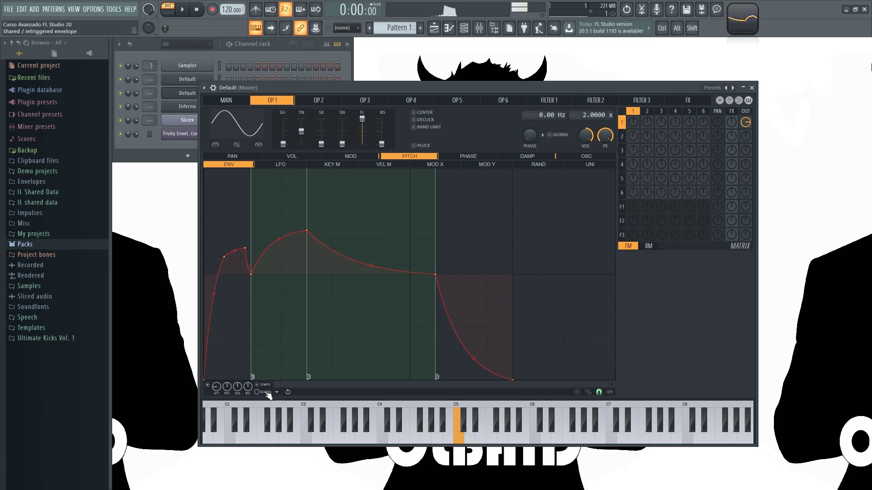
key("q")
key("q")
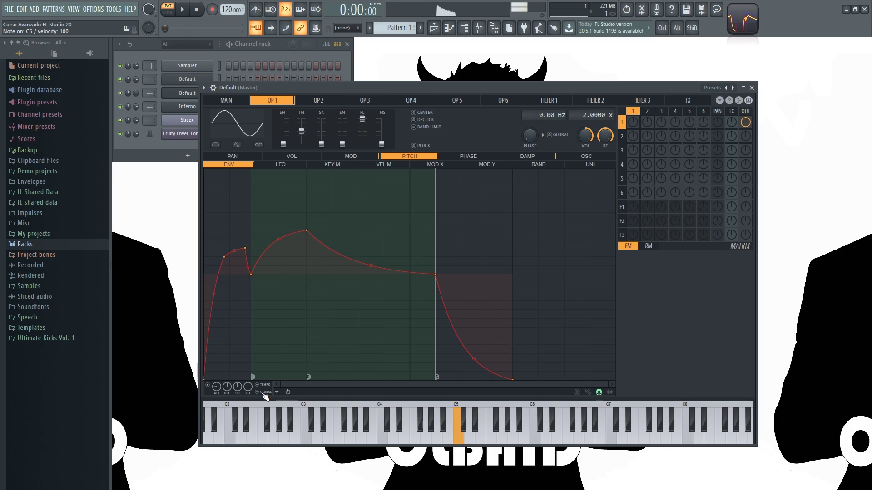
- Restore the pitch envelope to its last reset state and move the sustain point earlier, trying the snap and slide options
left_click(289, 391)
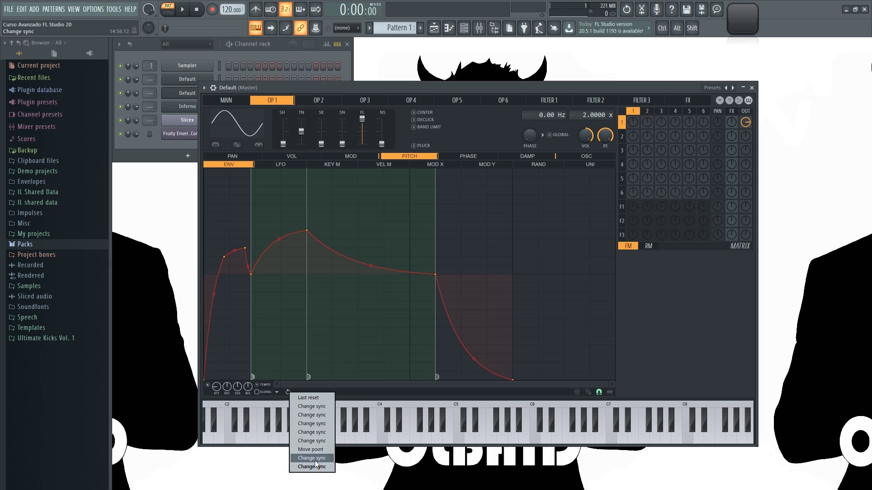
left_click(315, 399)
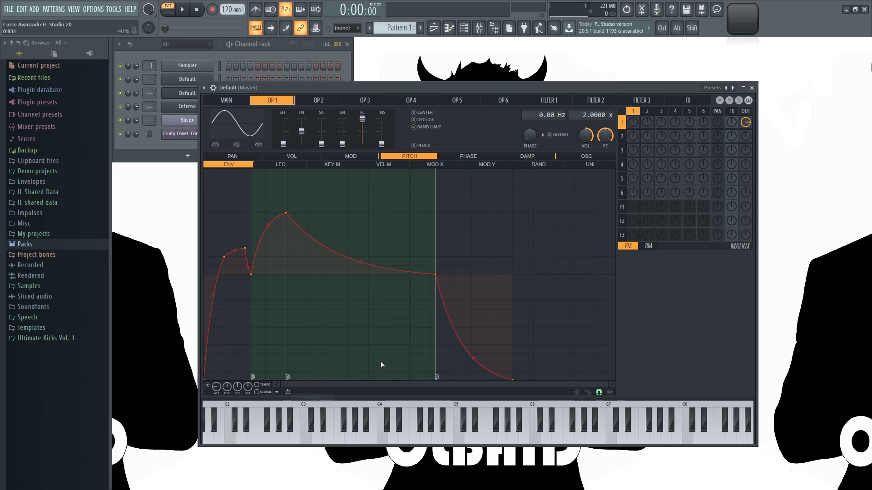
left_click(600, 393)
left_click_drag(435, 274, 411, 273)
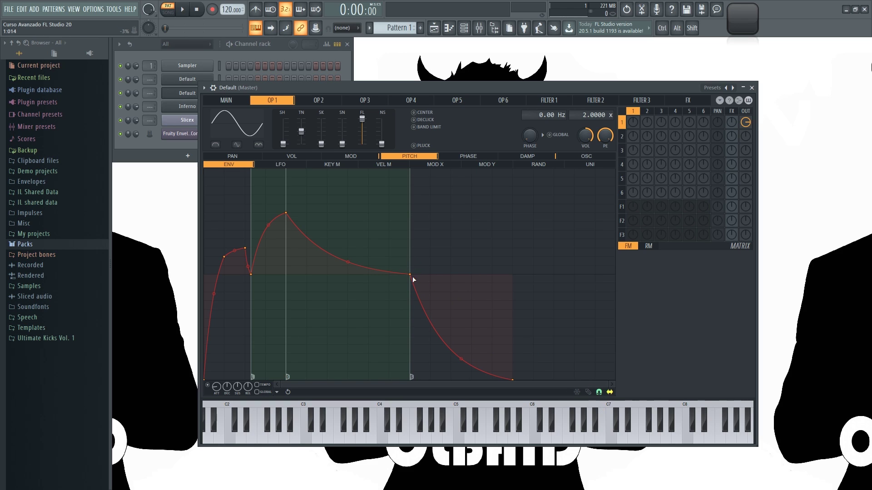
mouse_move(423, 275)
left_mouse_down()
mouse_move(462, 275)
mouse_move(410, 274)
left_mouse_up()
left_click(609, 392)
mouse_move(410, 275)
left_mouse_down()
mouse_move(483, 273)
mouse_move(410, 275)
left_mouse_up()
- Draw an irregular dip and rise freehand in the pitch envelope with step editing, and test the freeze option against further edits
mouse_move(385, 289)
left_mouse_down()
mouse_move(386, 274)
mouse_move(516, 282)
mouse_move(486, 271)
mouse_move(386, 291)
left_mouse_up()
mouse_move(361, 257)
left_mouse_down()
mouse_move(393, 296)
mouse_move(467, 271)
mouse_move(552, 296)
mouse_move(521, 257)
mouse_move(403, 253)
mouse_move(340, 290)
mouse_move(375, 324)
mouse_move(394, 293)
mouse_move(404, 296)
mouse_move(394, 261)
mouse_move(348, 285)
mouse_move(355, 279)
mouse_move(372, 361)
mouse_move(399, 333)
mouse_move(404, 274)
left_mouse_up()
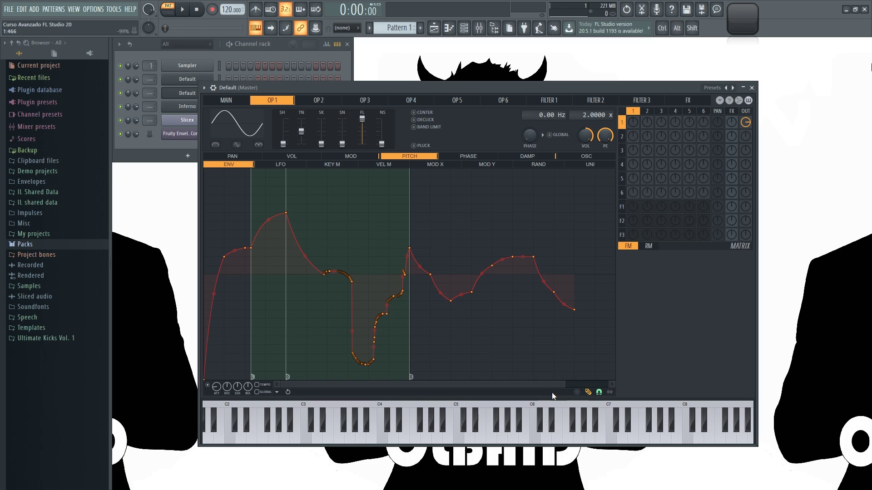
left_click(578, 393)
left_click_drag(363, 286, 352, 210)
left_click_drag(313, 233, 363, 308)
left_click(577, 393)
- Flatten the pitch envelope to a straight line at the centre level with step editing, and turn step editing off
scroll(389, 296, "down", 3)
scroll(349, 272, "down", 2)
scroll(241, 313, "up", 2)
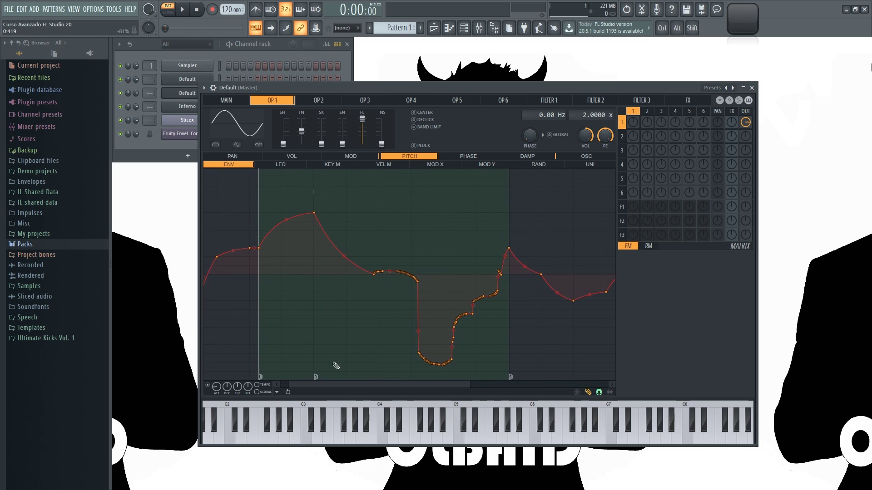
left_click_drag(377, 383, 368, 386)
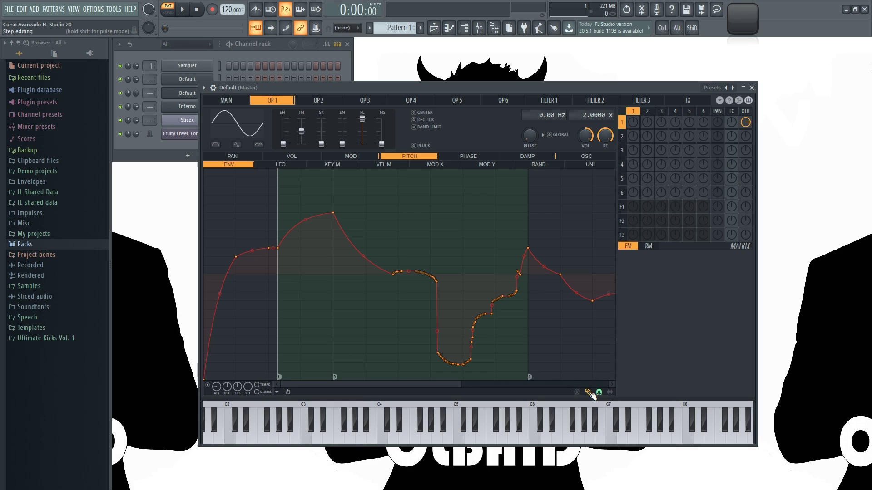
left_click(591, 393)
mouse_move(312, 302)
left_mouse_down()
mouse_move(500, 308)
mouse_move(594, 290)
mouse_move(553, 274)
mouse_move(253, 272)
mouse_move(580, 277)
left_mouse_up()
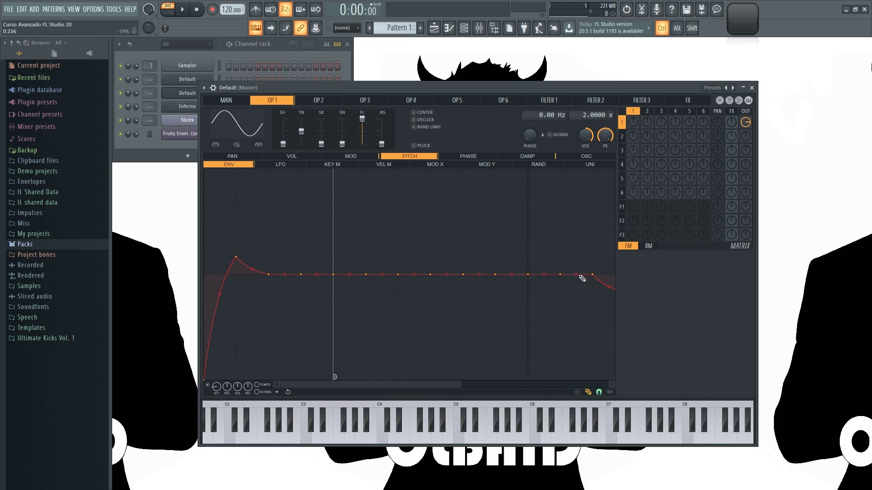
left_click(588, 392)
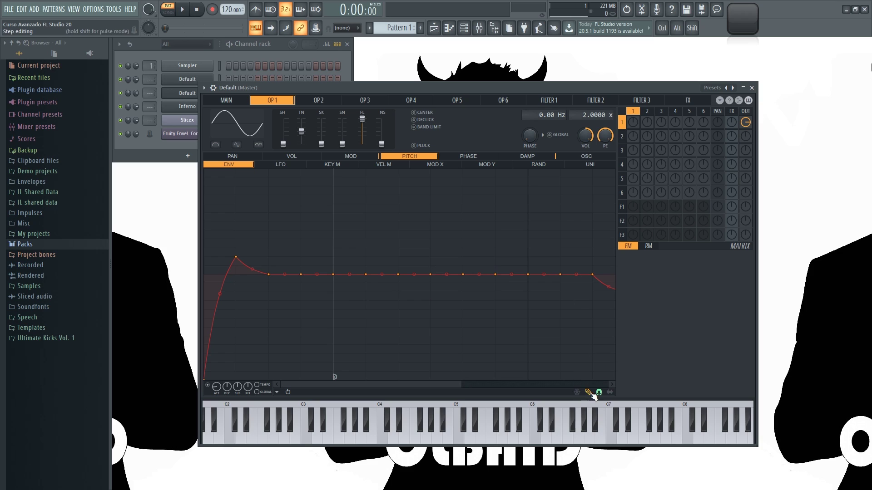
- Load the Arp - pattern 1 preset into operator 1's pitch envelope and play a note to audition it
left_click(277, 394)
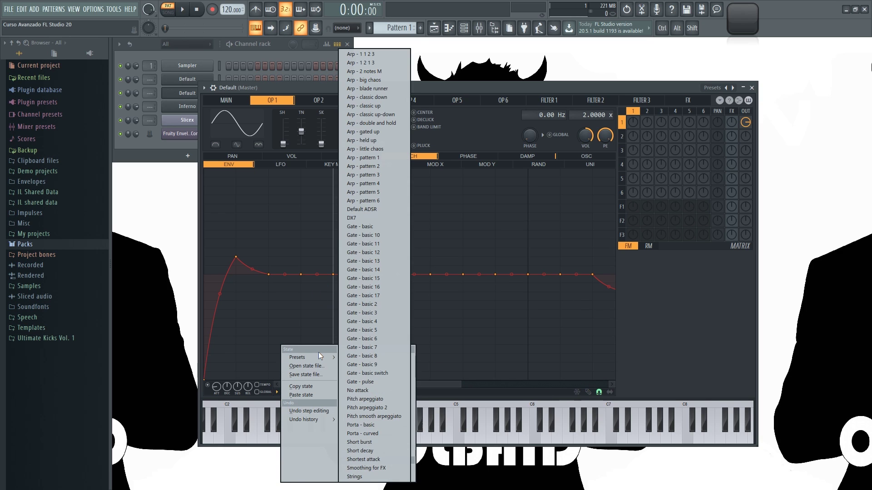
mouse_move(320, 357)
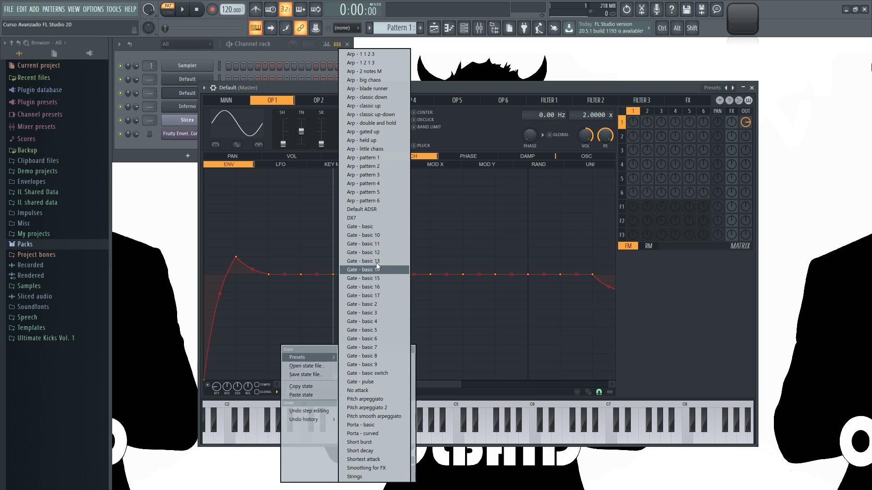
left_click(363, 157)
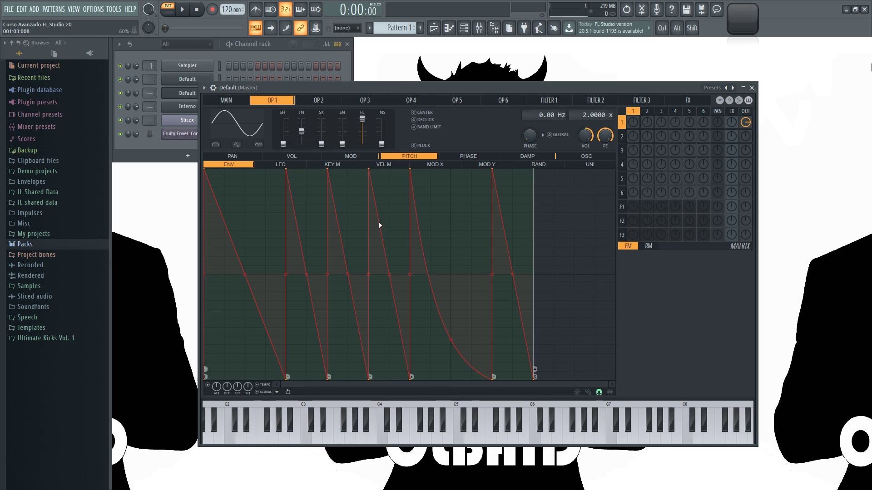
key("z")
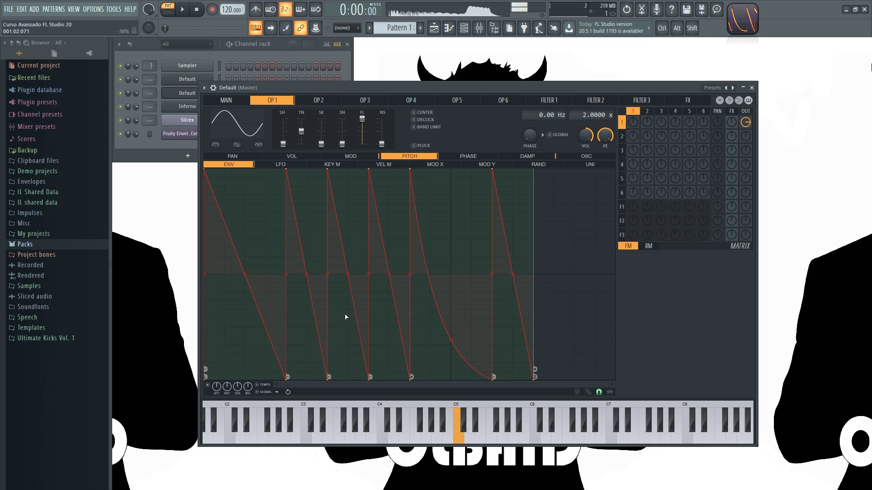
- Open Slicex from the channel rack and view the presets available for its volume envelope
left_click(277, 45)
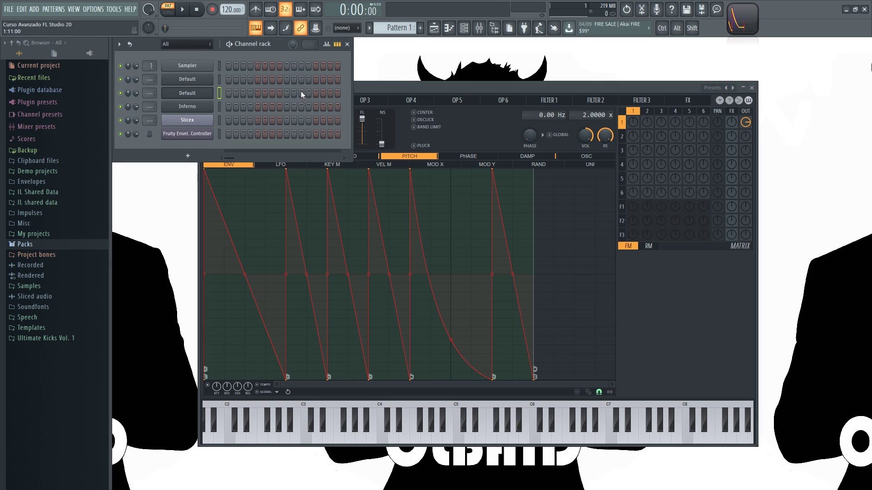
left_click(198, 124)
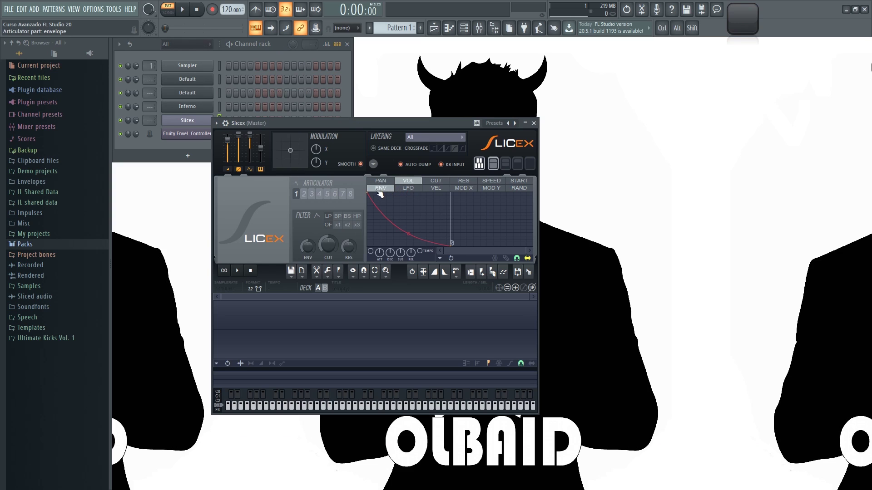
left_click(440, 258)
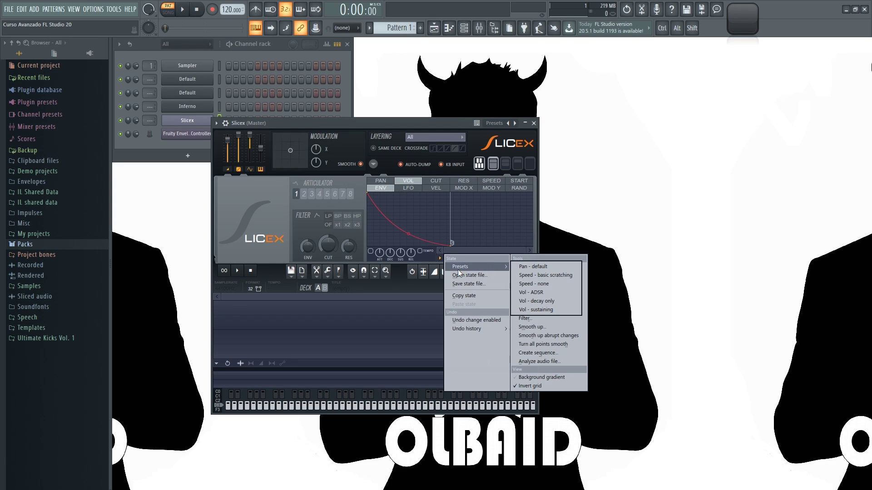
- Load the Vol - ADSR preset into Slicex's volume envelope
left_click(461, 267)
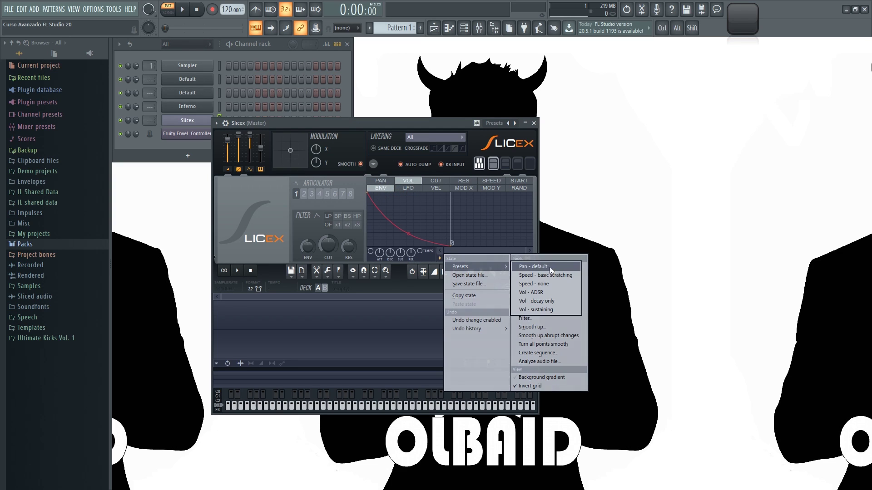
left_click(541, 291)
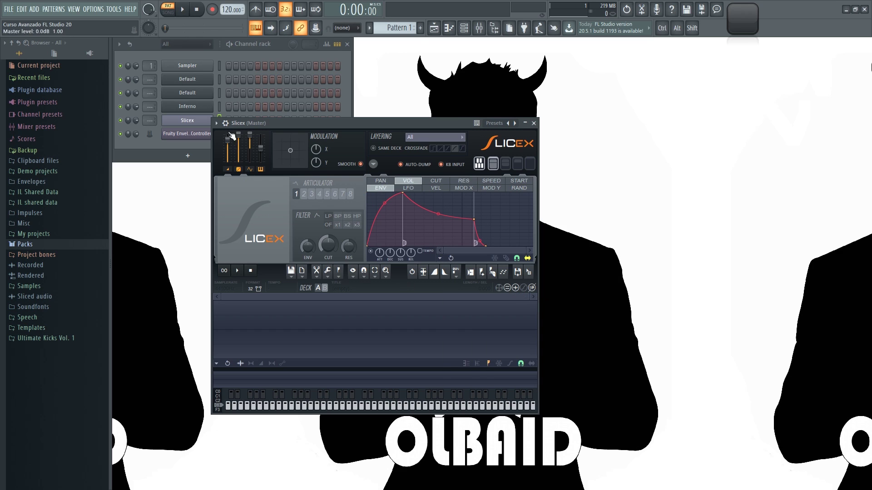
- Open Harmor from the channel rack and view the presets available for its volume envelope
left_click(274, 48)
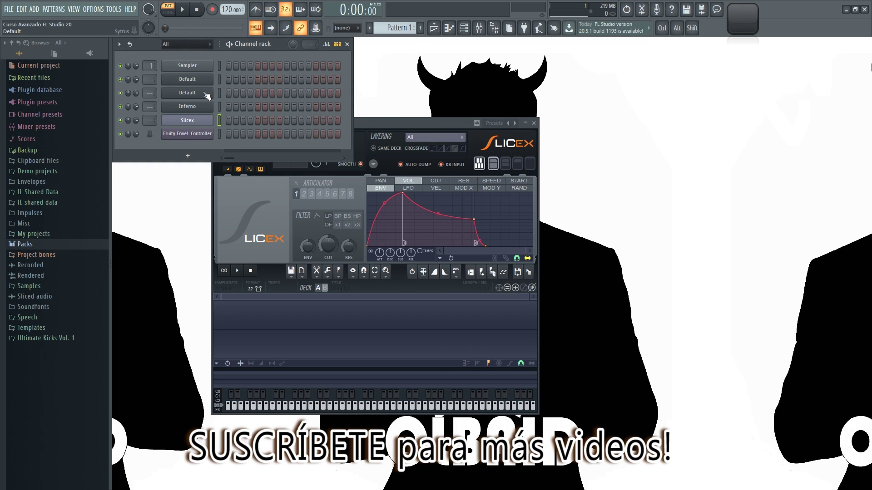
left_click(192, 83)
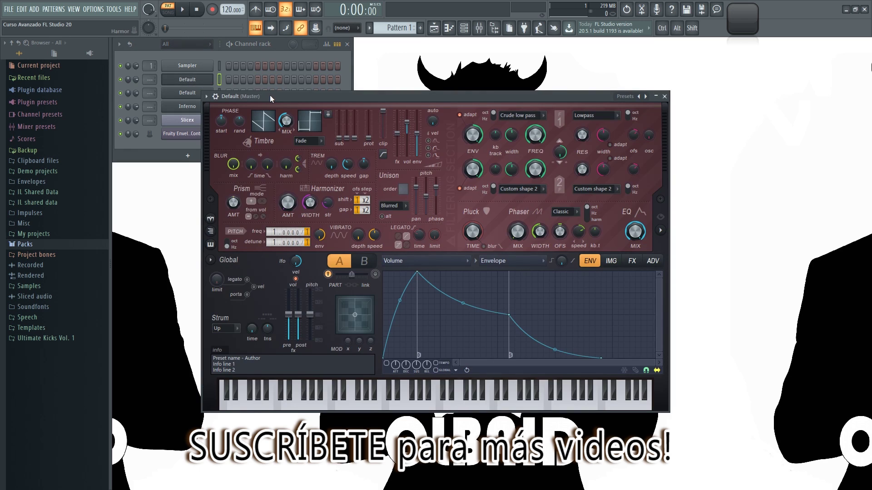
left_click_drag(269, 97, 305, 114)
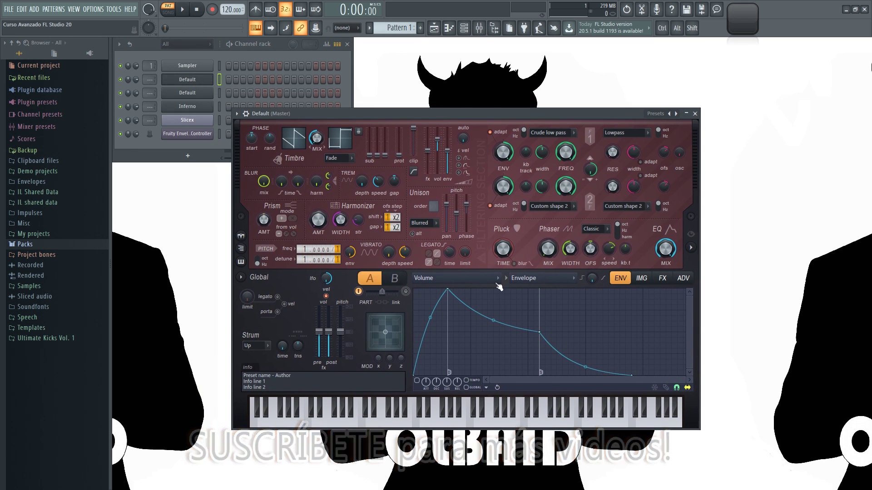
left_click(491, 390)
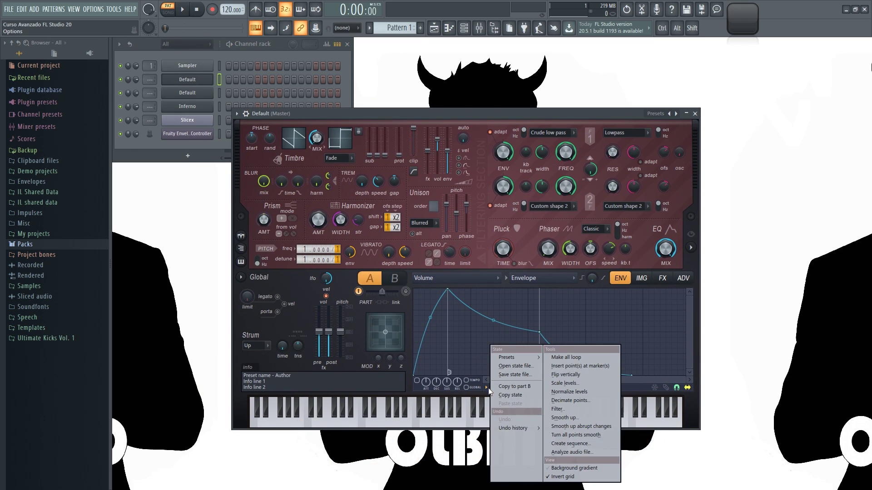
mouse_move(522, 358)
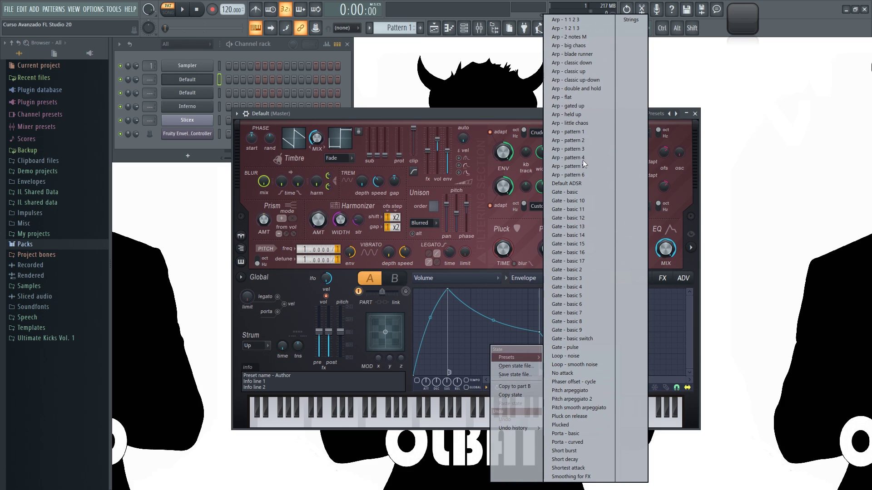
- Reopen Sytrus from the channel rack and view the presets available for operator 1's pitch envelope
left_click(285, 47)
left_click(187, 79)
left_click(277, 391)
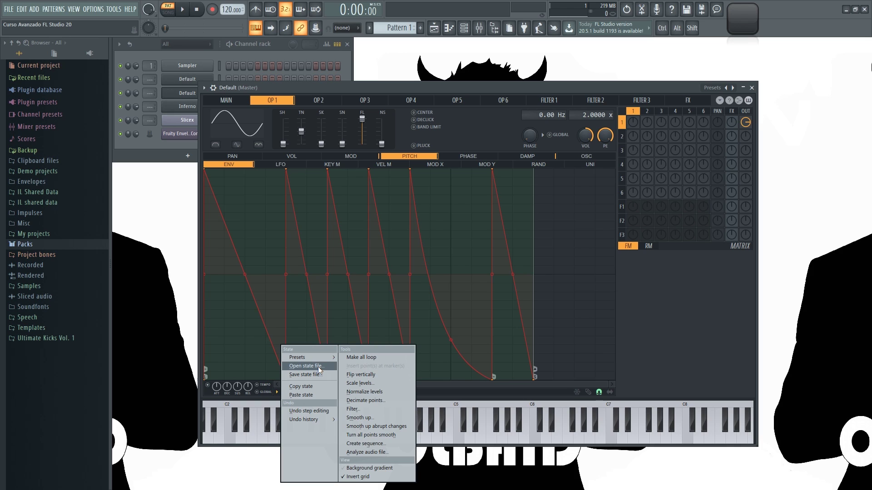
mouse_move(317, 356)
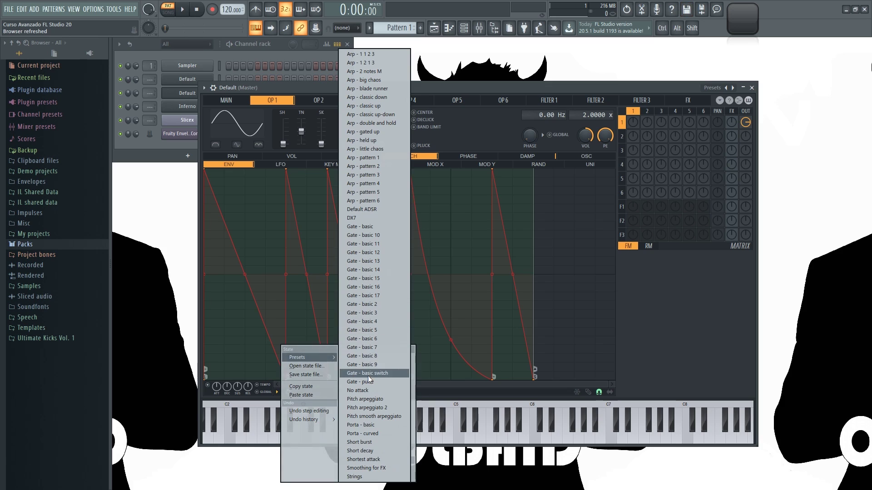
key("Escape")
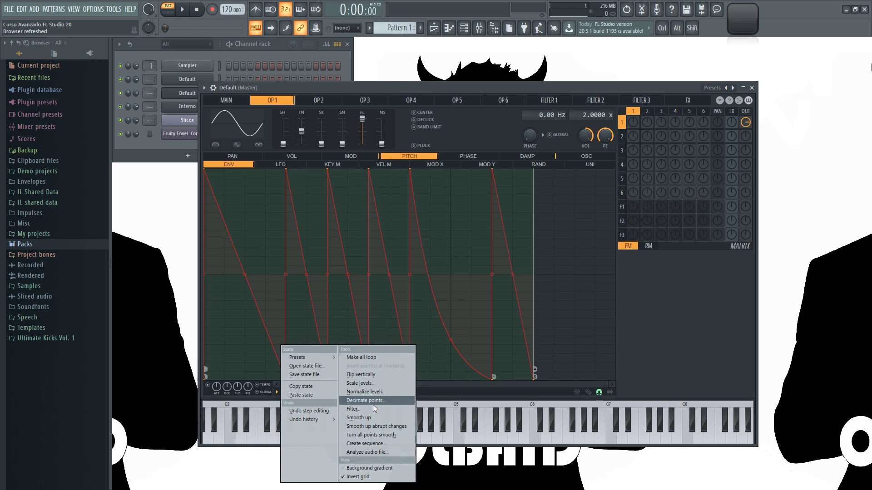
- Start Smooth up on operator 1's pitch envelope and vary the attack and release smoothing amounts
left_click(374, 418)
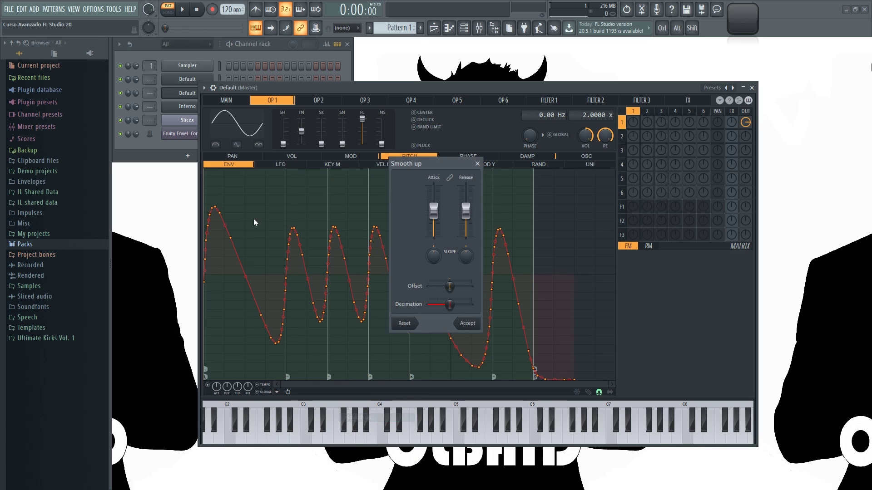
left_click_drag(441, 209, 439, 235)
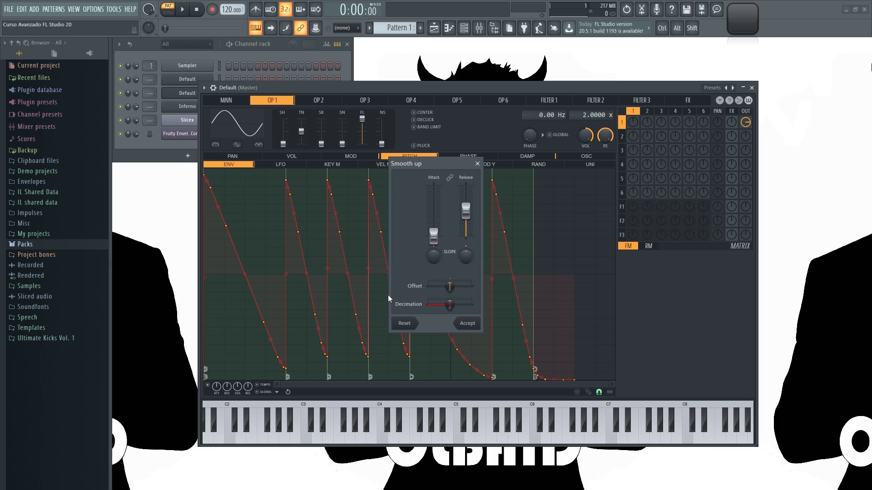
left_click_drag(438, 234, 468, 203)
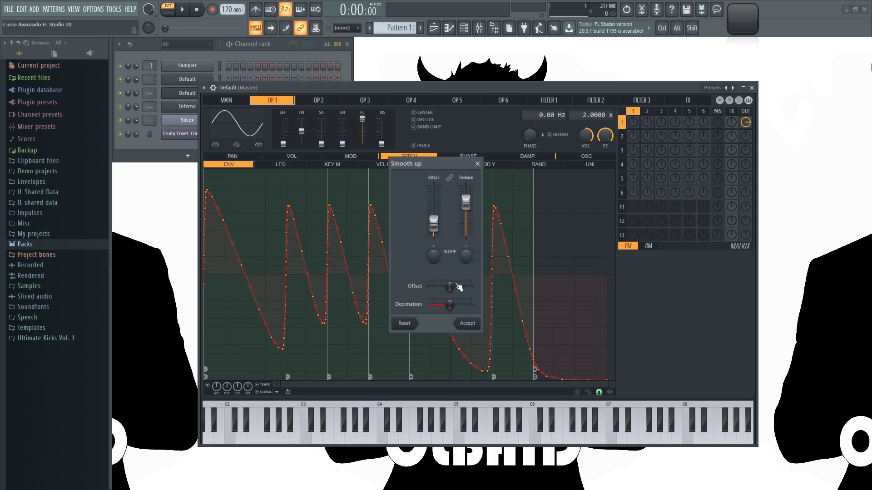
- Try higher and lower decimation amounts in Smooth up to compare how many envelope points are kept
mouse_move(456, 306)
left_mouse_down()
mouse_move(431, 307)
mouse_move(472, 304)
mouse_move(439, 304)
mouse_move(456, 305)
left_mouse_up()
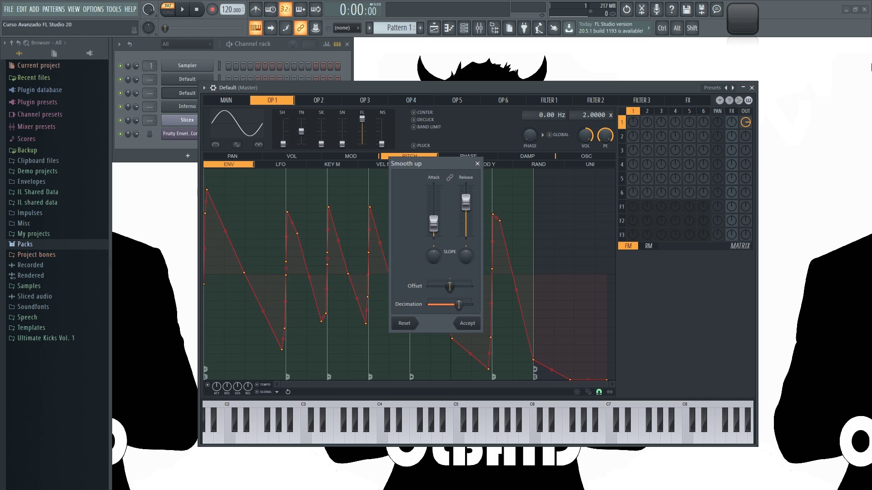
left_click_drag(464, 305, 431, 305)
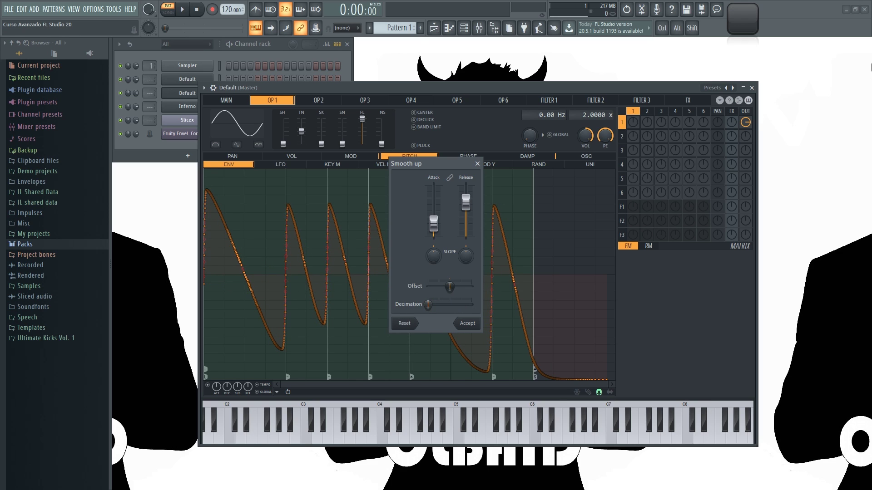
mouse_move(431, 305)
left_mouse_down()
mouse_move(450, 304)
mouse_move(428, 305)
mouse_move(441, 304)
left_mouse_up()
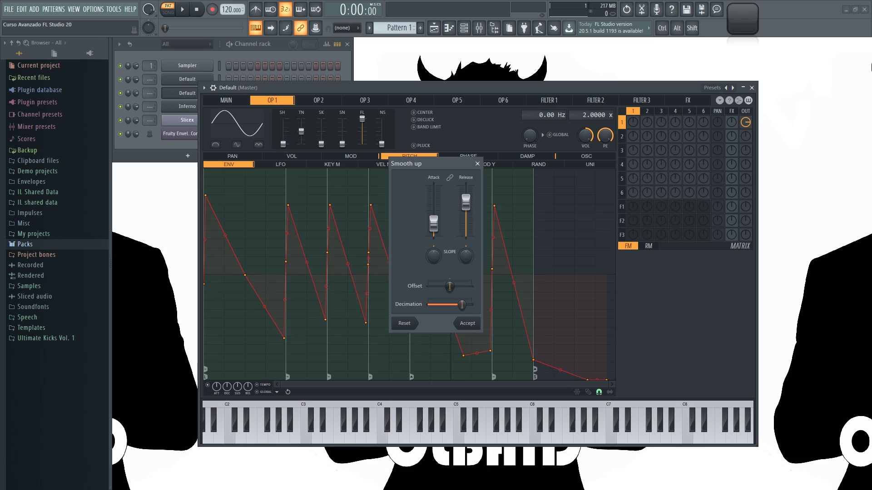
- Reset the Smooth up settings, raise the decimation to its maximum and accept the smoothing
left_click(416, 324)
left_click_drag(457, 303, 470, 305)
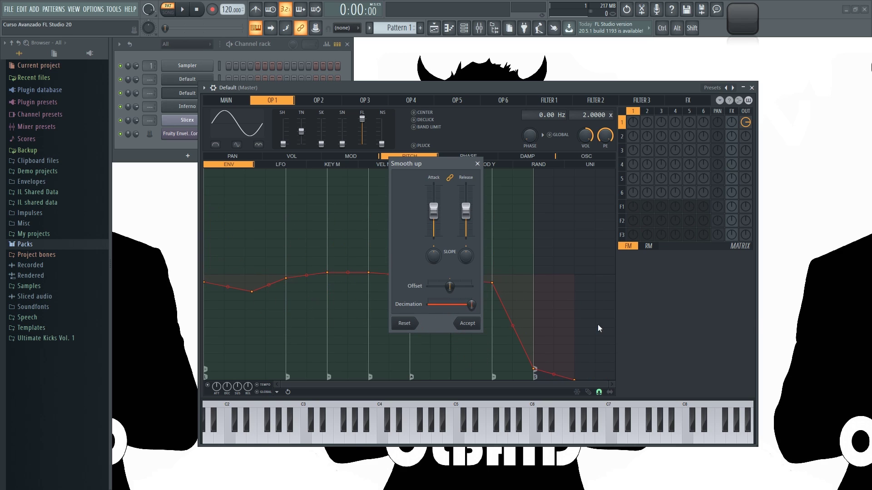
left_click(469, 323)
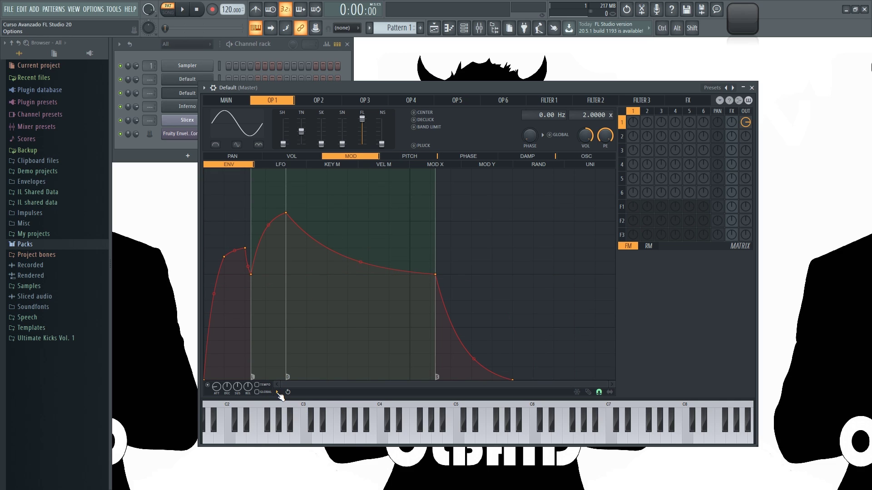
- Flip operator 1's mod envelope vertically, and flip it back to its original orientation
left_click(277, 393)
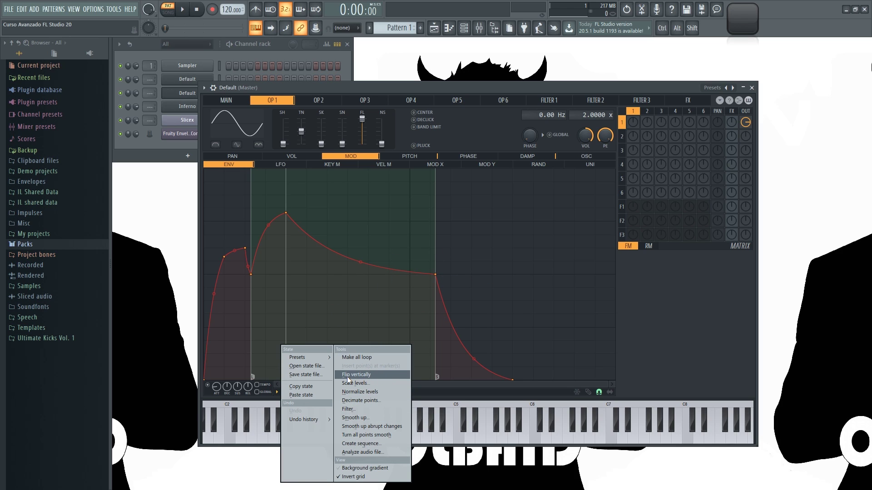
left_click(362, 374)
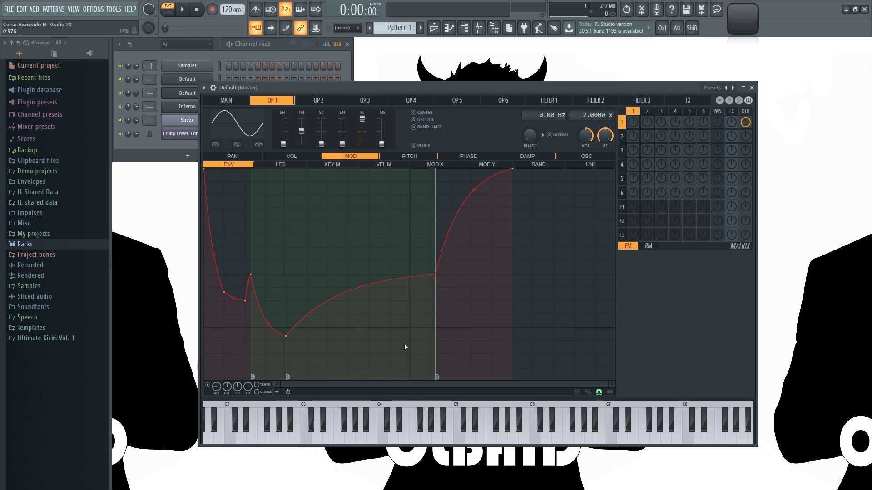
left_click(278, 393)
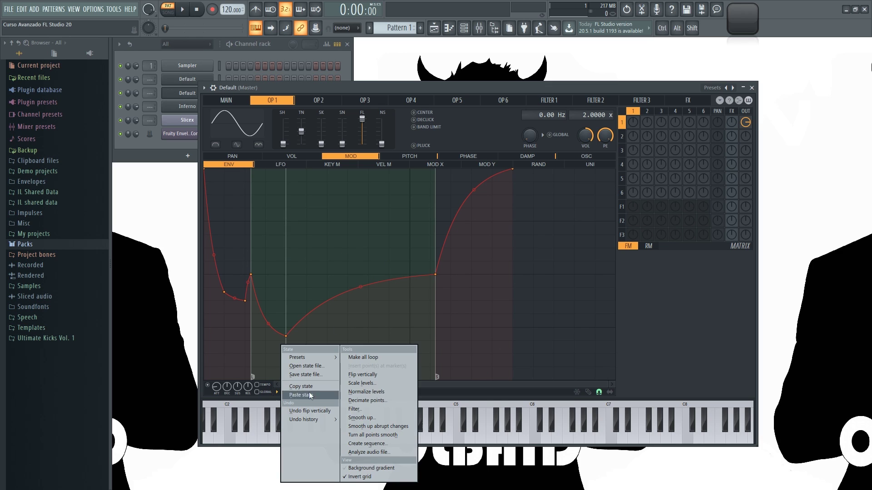
left_click(374, 375)
- Scale the levels of operator 1's mod envelope to raise its peak and lower its other points
left_click(280, 392)
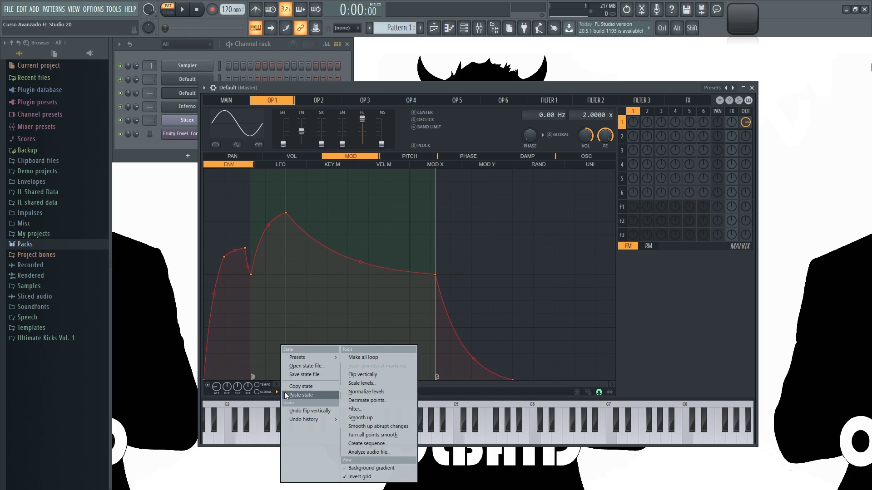
left_click(377, 383)
left_click_drag(440, 188, 553, 188)
mouse_move(549, 226)
left_mouse_down()
mouse_move(550, 241)
mouse_move(549, 225)
mouse_move(549, 237)
mouse_move(550, 227)
mouse_move(571, 241)
mouse_move(570, 232)
mouse_move(570, 245)
mouse_move(570, 233)
mouse_move(571, 243)
mouse_move(528, 238)
mouse_move(528, 217)
mouse_move(529, 238)
mouse_move(549, 226)
mouse_move(570, 251)
mouse_move(550, 221)
mouse_move(549, 238)
mouse_move(550, 219)
left_mouse_up()
left_click(573, 297)
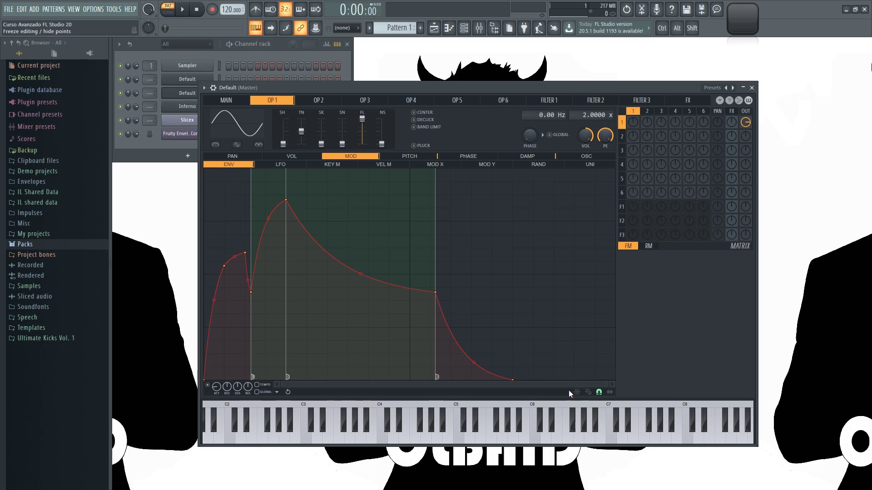
- Move the mod LFO envelope's second point to the start at full level, and adjust the LFO's speed, skew and pulse width
left_click(284, 166)
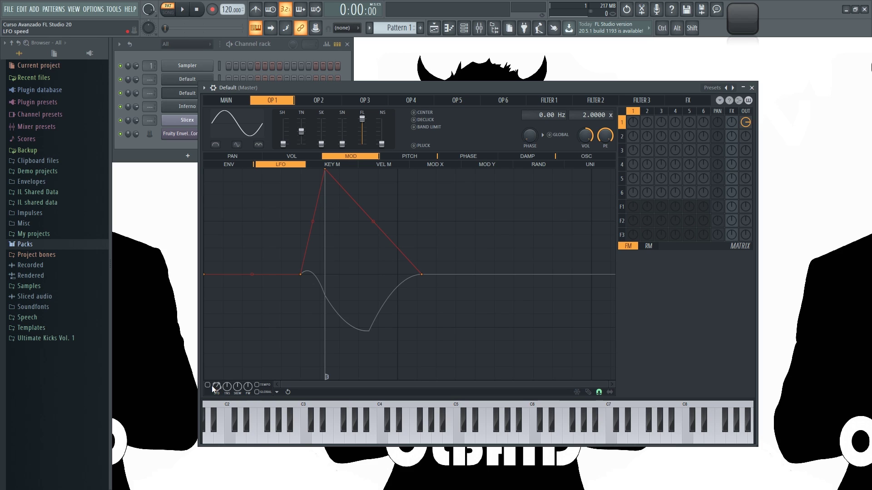
left_click_drag(302, 275, 212, 164)
left_click_drag(217, 387, 240, 423)
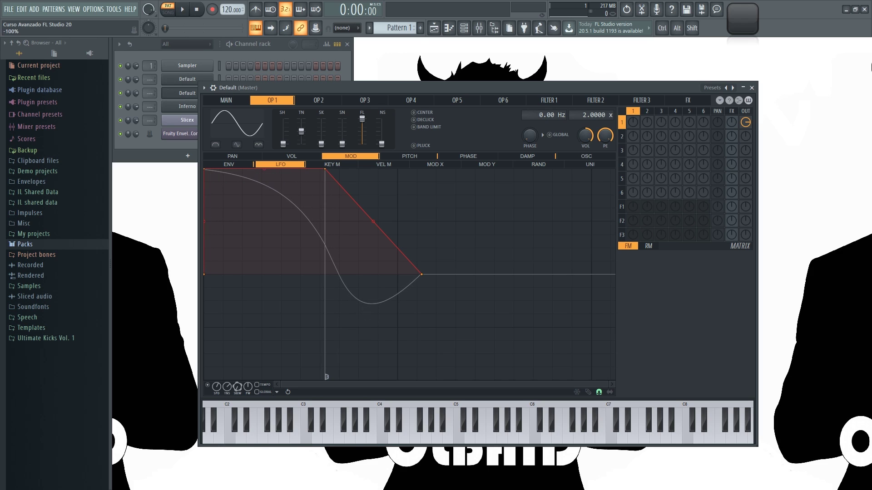
left_click_drag(238, 387, 248, 404)
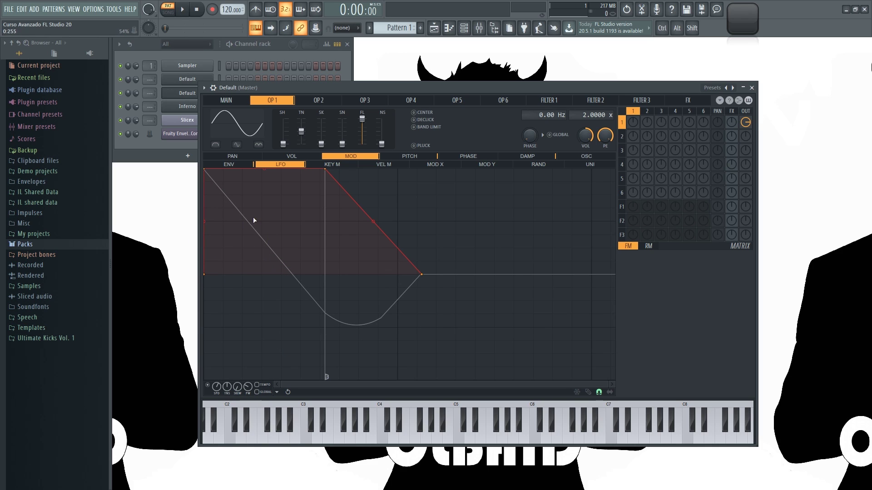
- Add a point to the mod LFO envelope, reshape the curve before its peak, and delete the extra point ahead of the peak
right_click(266, 205)
left_click_drag(265, 209, 262, 247)
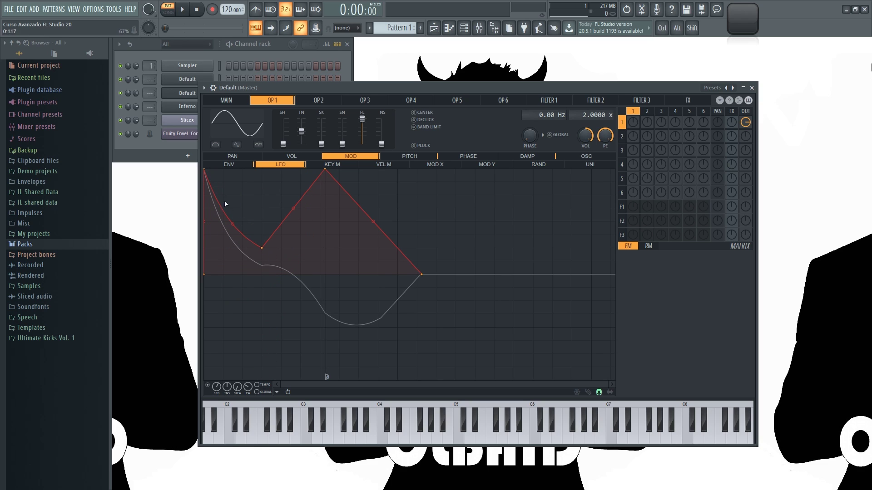
left_click_drag(207, 173, 300, 248)
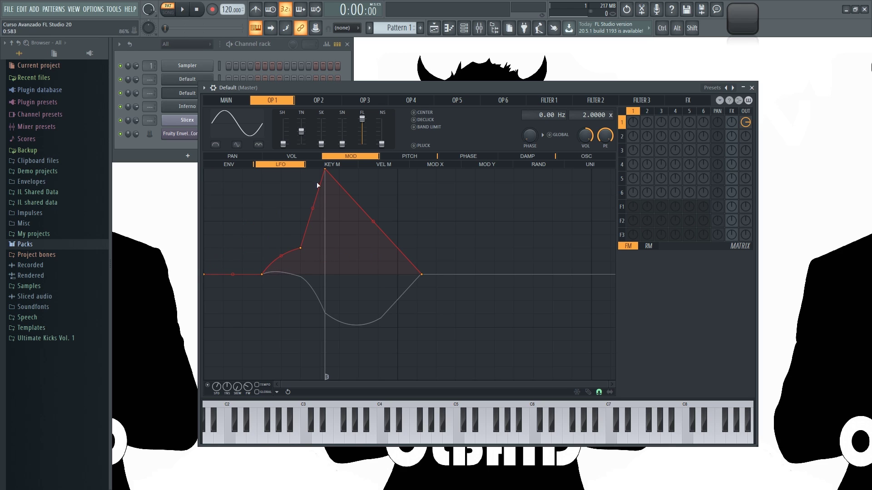
right_click(300, 248)
left_click(316, 262)
- Move the mod LFO envelope's peak later and its end point later and higher, and try undoing the last edit
left_click_drag(327, 170, 378, 169)
left_click_drag(423, 276, 428, 220)
mouse_move(382, 172)
left_mouse_down()
mouse_move(380, 379)
mouse_move(384, 160)
left_mouse_up()
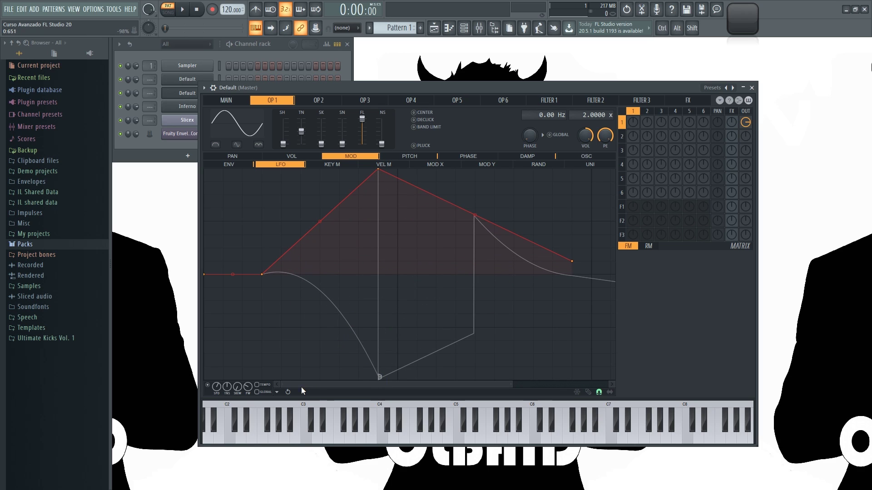
left_click(288, 392)
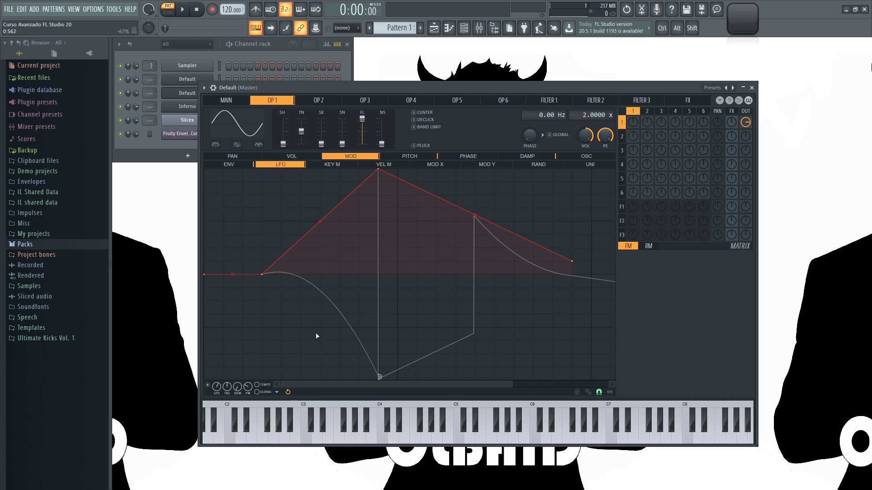
- View operator 1's key mapping, velocity mapping and modulation X curves for the mod target, and return to key mapping
left_click(345, 165)
left_click(388, 166)
left_click(438, 166)
left_click(343, 166)
- Lower the high end of operator 1's pitch key mapping to the minimum and play notes across the keyboard
left_click(408, 157)
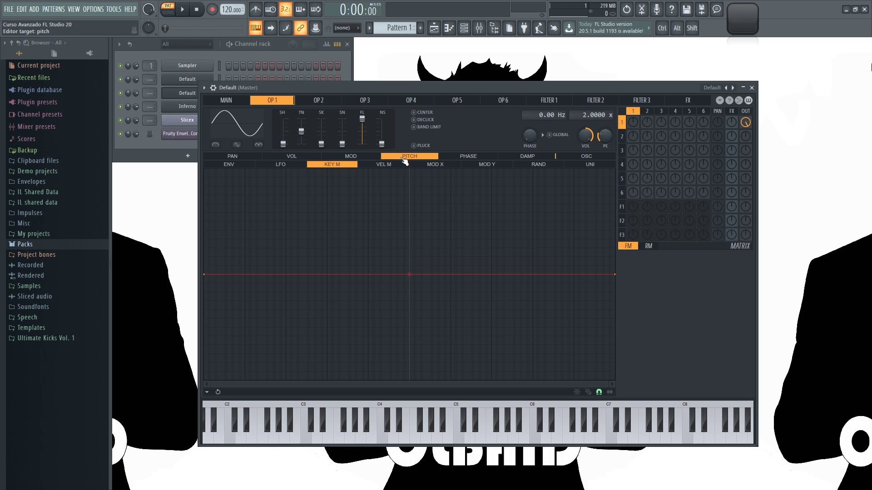
left_click_drag(614, 274, 562, 420)
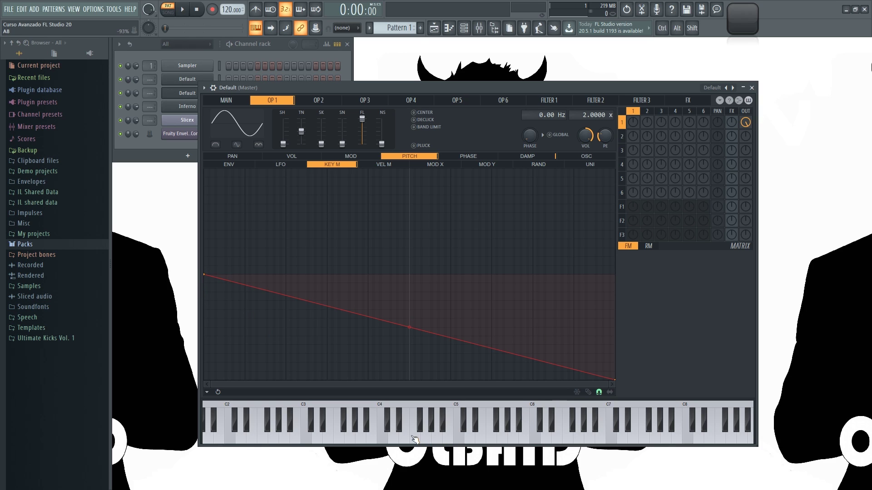
left_click_drag(415, 439, 735, 440)
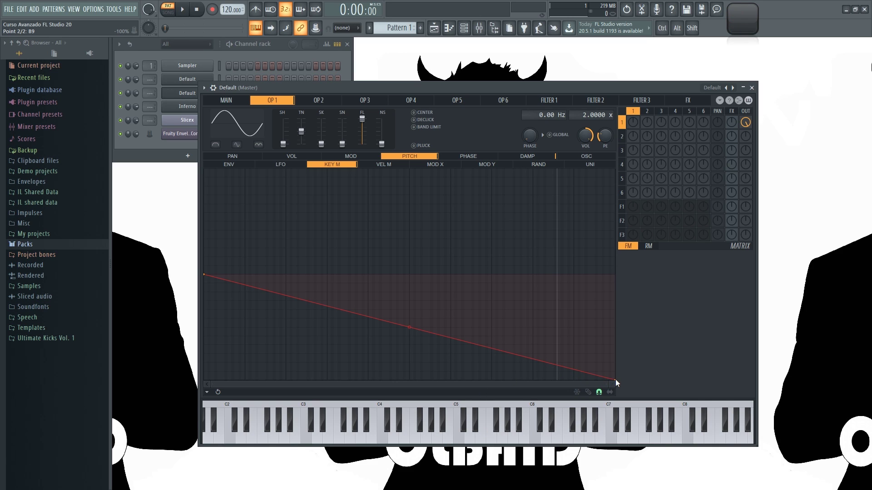
- Return the high end of the pitch key mapping to the centre level and play notes across the keyboard
left_click_drag(615, 379, 613, 275)
left_click_drag(459, 438, 732, 441)
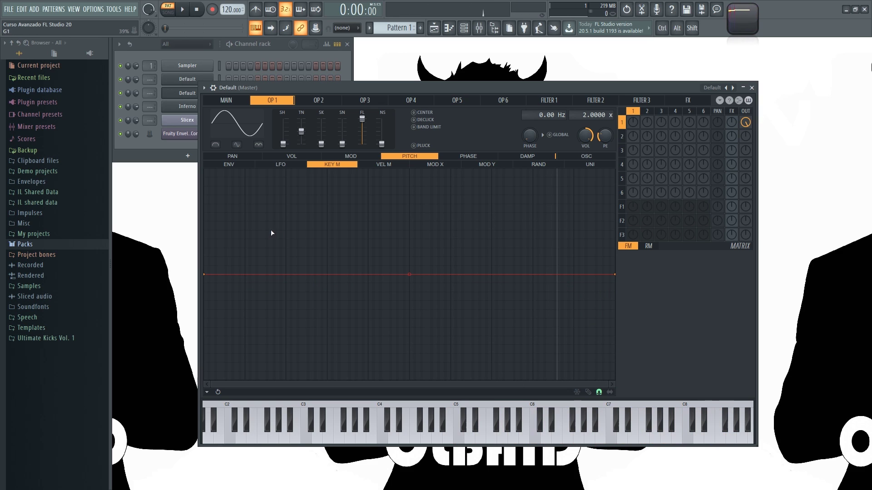
- Lower the high end of operator 1's volume key mapping to the minimum, bend the curve steeply downward and play notes across the keyboard
left_click(304, 156)
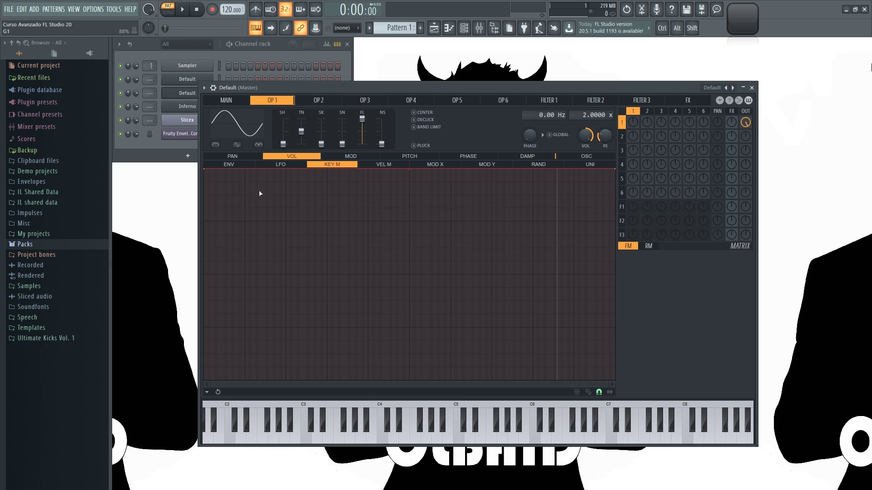
left_click_drag(616, 169, 616, 380)
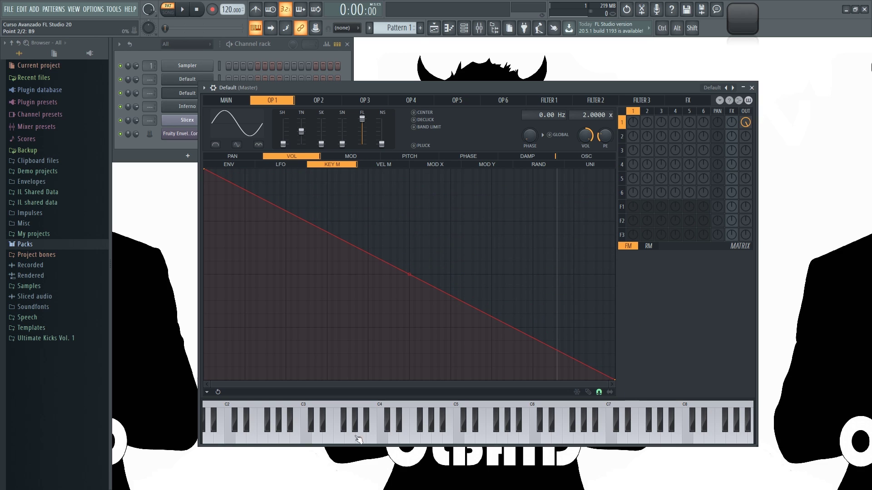
mouse_move(273, 438)
left_mouse_down()
mouse_move(219, 440)
mouse_move(719, 439)
left_mouse_up()
left_click_drag(433, 287, 572, 483)
left_click_drag(254, 439, 220, 434)
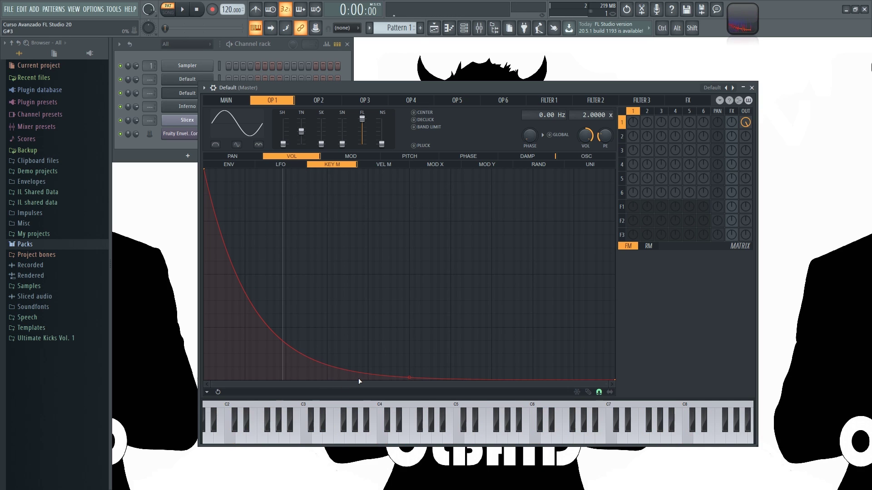
- Straighten the volume key mapping curve and raise its high end back to the maximum
left_click_drag(409, 378, 391, 209)
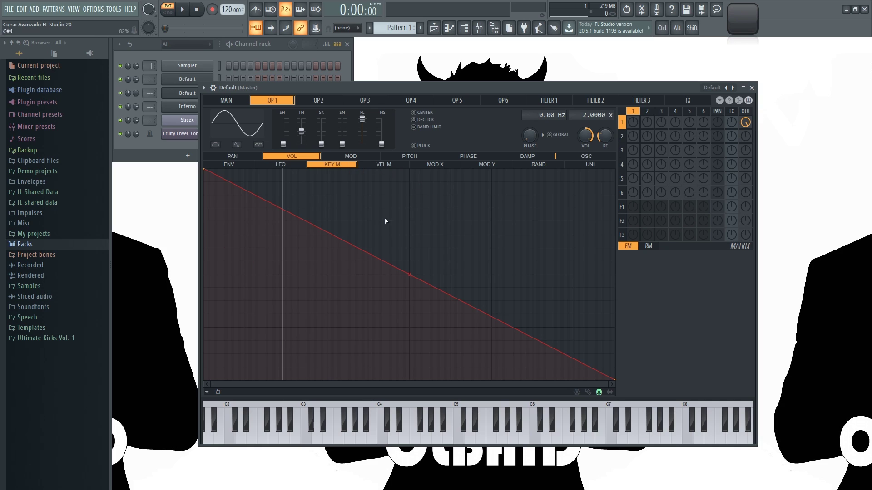
left_click_drag(616, 379, 613, 164)
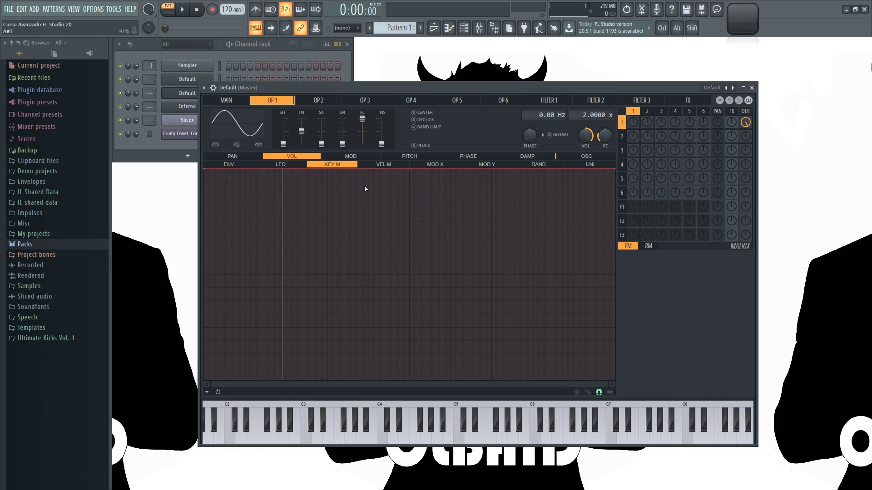
- Switch to velocity mapping for operator 1's pitch and raise the curve's high end to the maximum
left_click(385, 164)
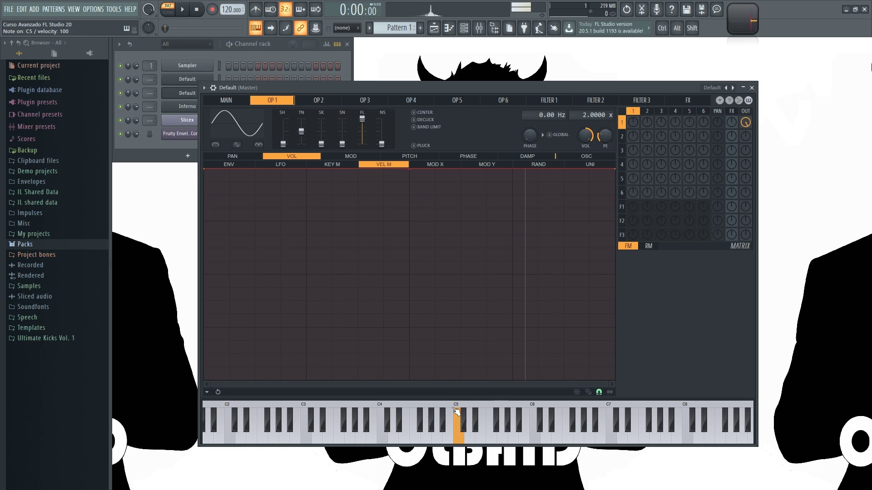
left_click(430, 158)
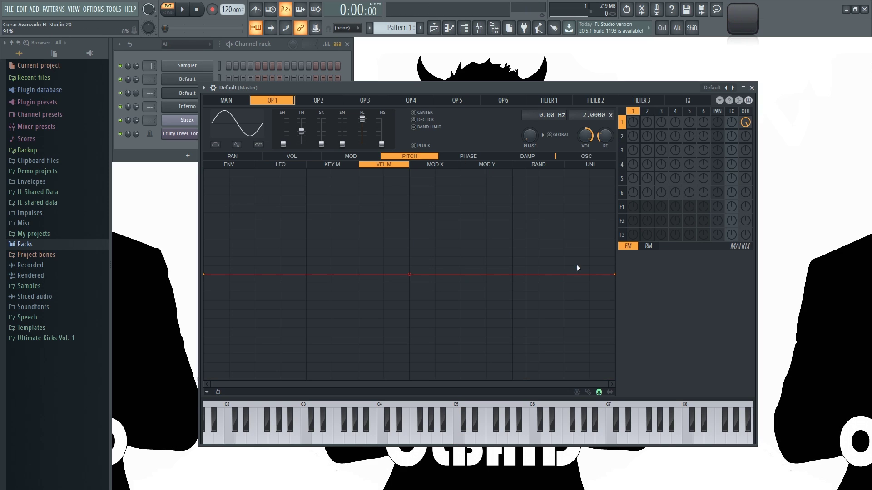
left_click(607, 413)
left_click_drag(616, 275, 616, 169)
- Open the piano roll of the selected Default channel and play a few test notes
left_click(252, 48)
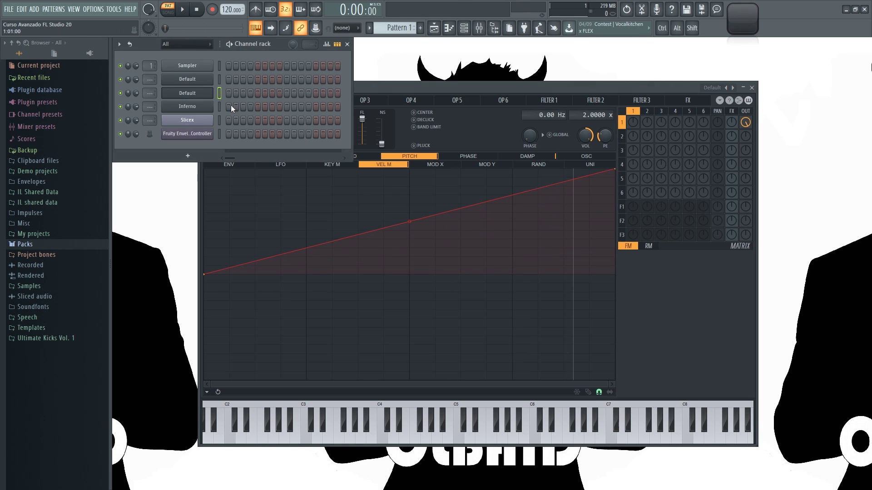
right_click(199, 95)
left_click(246, 94)
key("q")
key("q")
key("q")
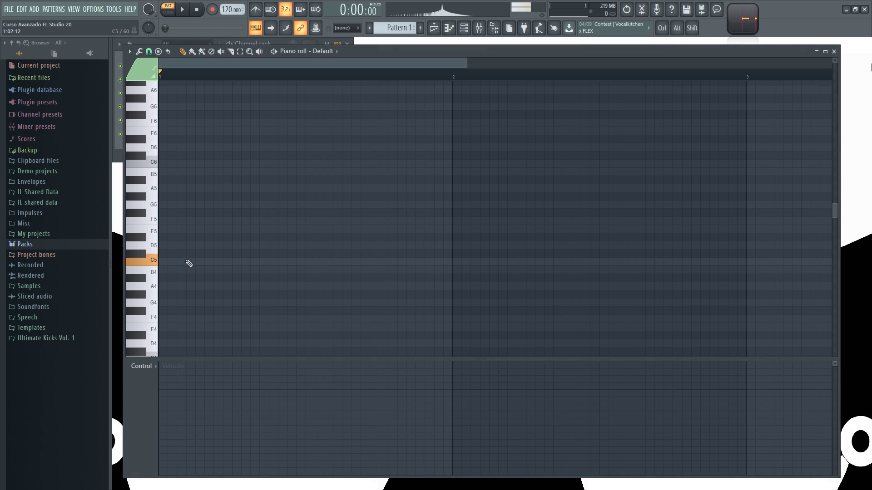
- Place half-beat C5 notes on beats one and two, fill C5 from beat three to the end of bar 2, and select all notes
left_click(163, 263)
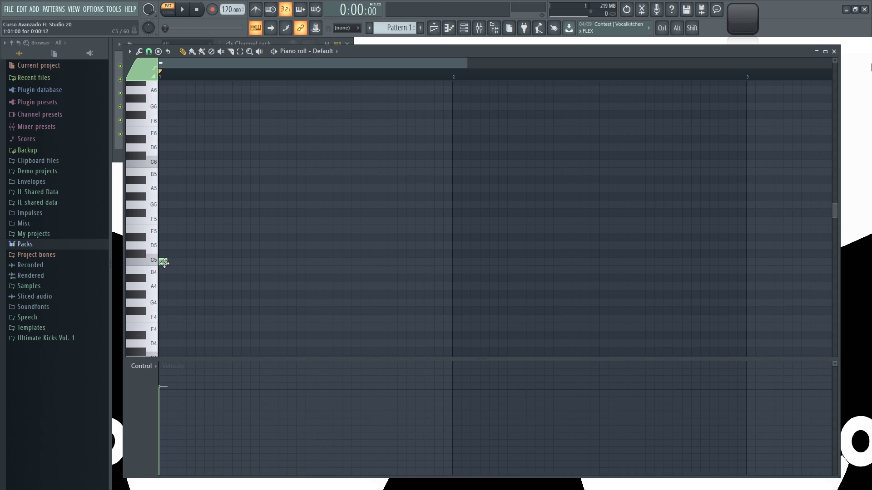
left_click_drag(180, 265, 192, 265)
left_click(242, 261)
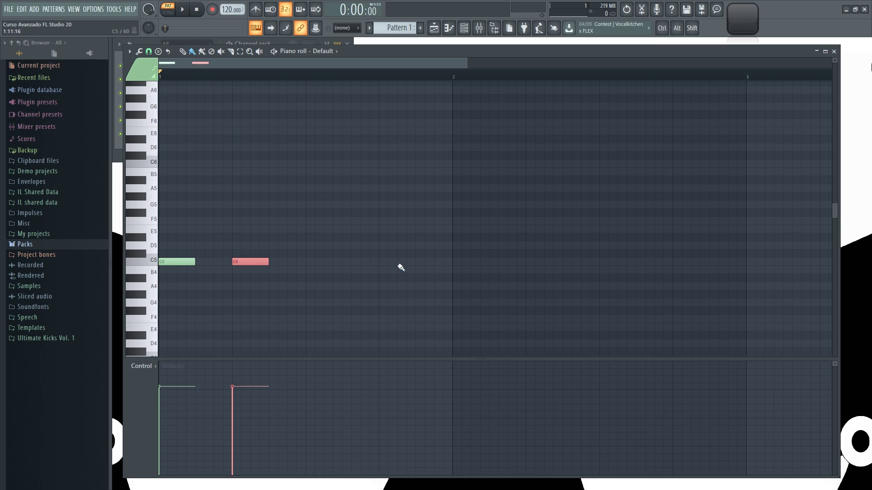
left_click_drag(311, 263, 726, 261)
left_click_drag(757, 294, 182, 254)
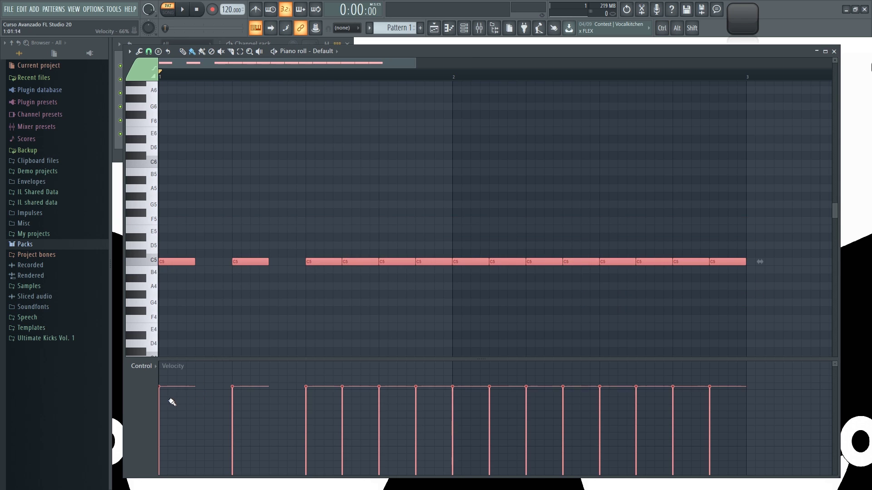
- Draw a descending velocity ramp across all the C5 notes and play the pattern
left_click_drag(165, 392, 718, 459)
key("space")
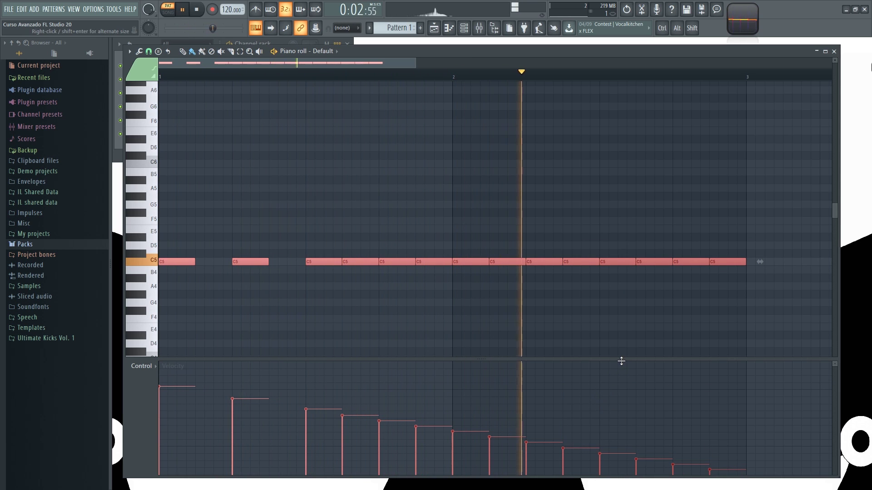
key("space")
- Delete every C5 note after the first one, close the piano roll and return to the synth window
left_click_drag(729, 263, 249, 262)
left_click(834, 53)
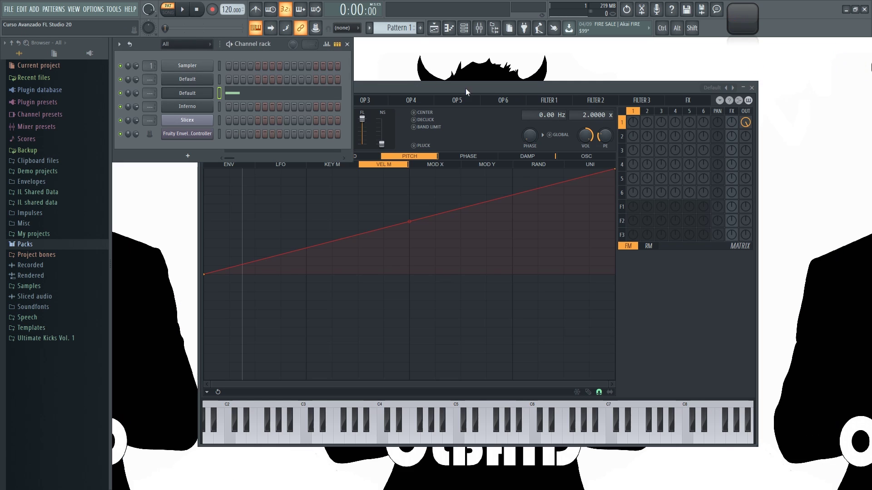
left_click(552, 92)
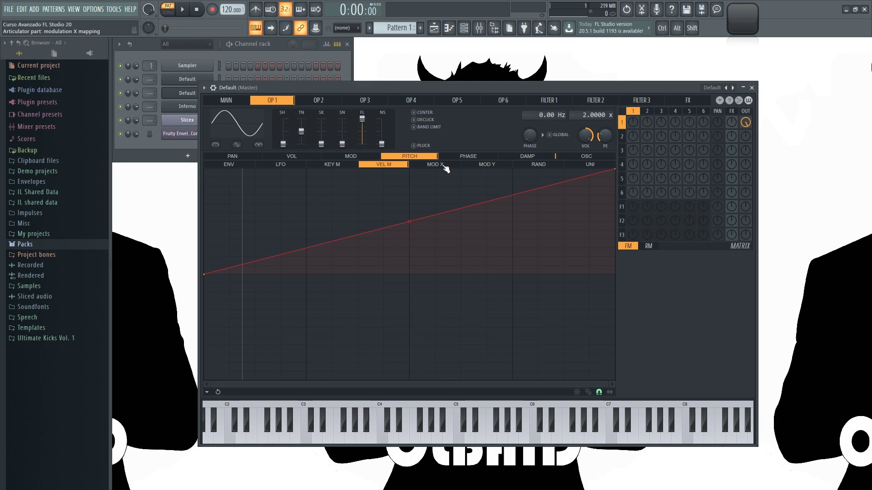
- View operator 1's modulation X and Y mappings for pitch and the X and Y modulation controls in the main settings, and return to operator 1
left_click(443, 166)
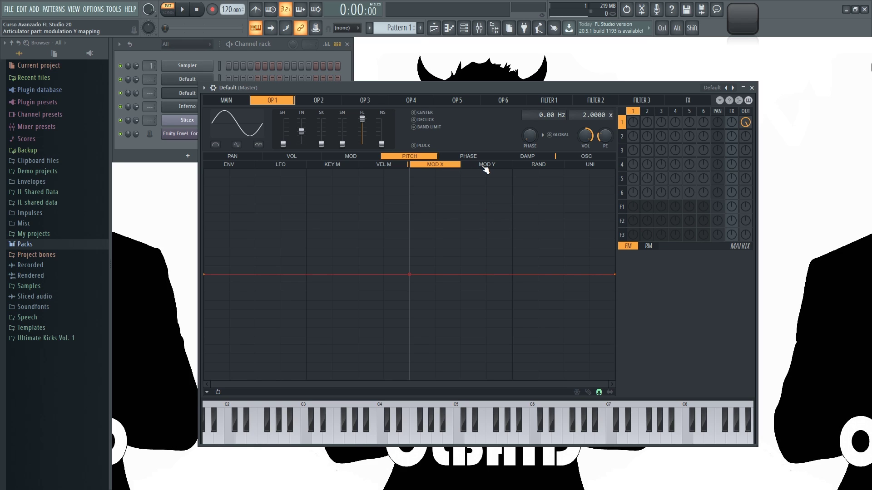
left_click(485, 169)
left_click(431, 165)
left_click(235, 101)
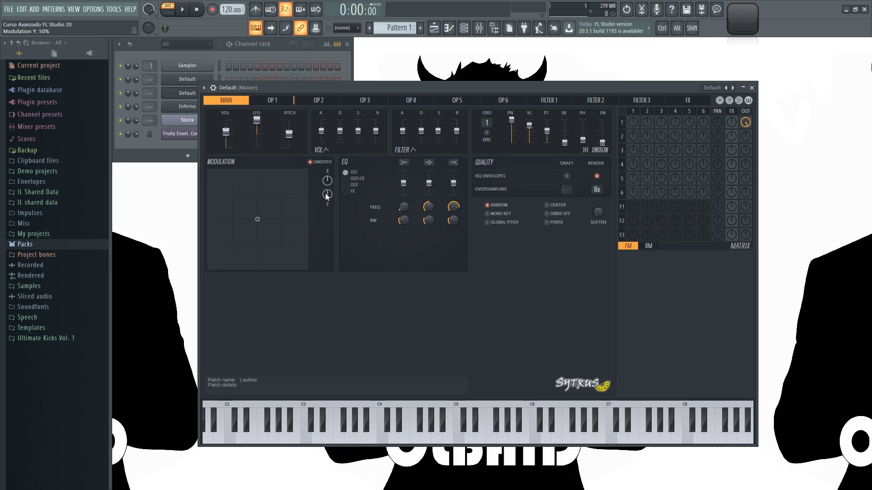
left_click(272, 100)
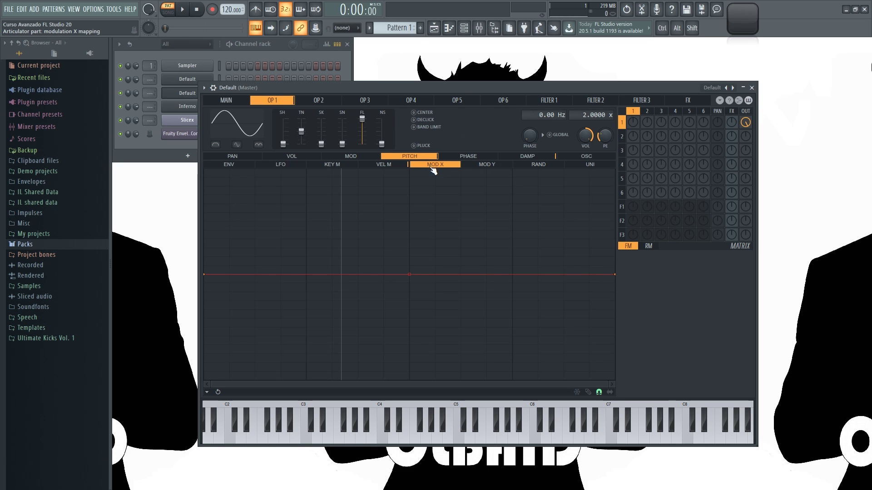
- Look through operator 1's modulation X curves for the volume, mod and pitch targets
left_click(291, 157)
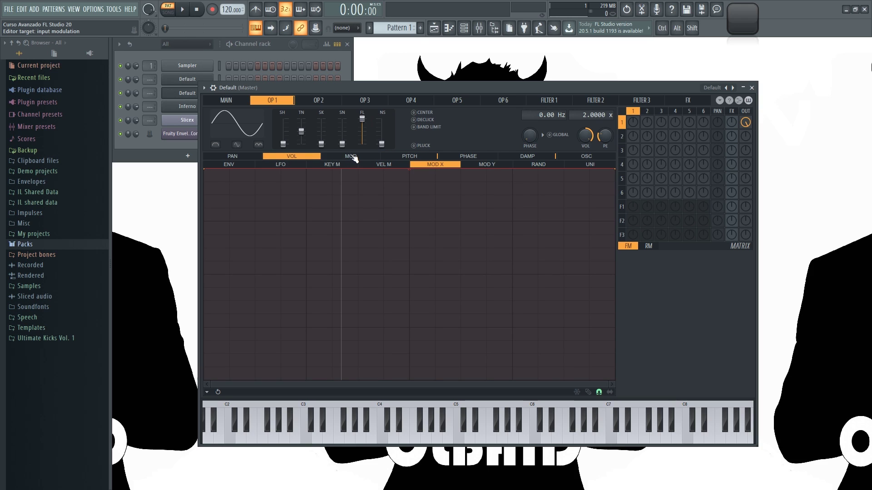
left_click(351, 157)
left_click(409, 156)
- Lower the low end and raise the high end of operator 1's phase modulation X curve, bend it downward and play a note
left_click(468, 156)
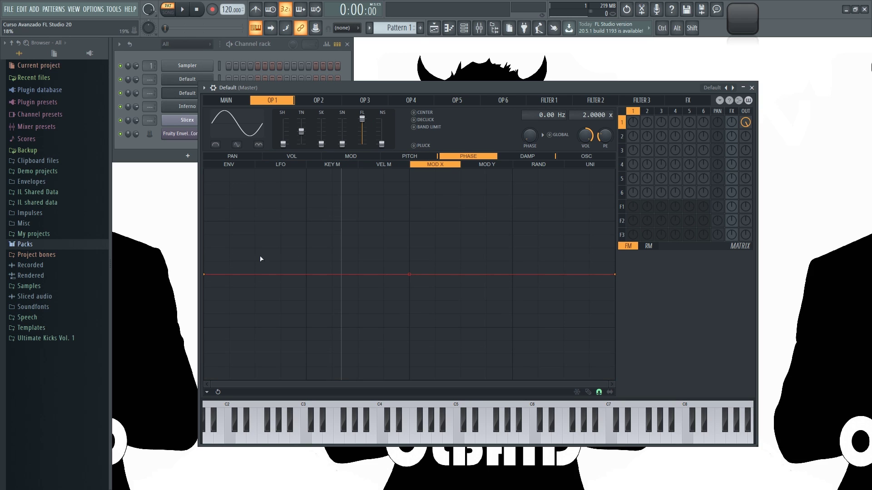
left_click_drag(208, 278, 204, 340)
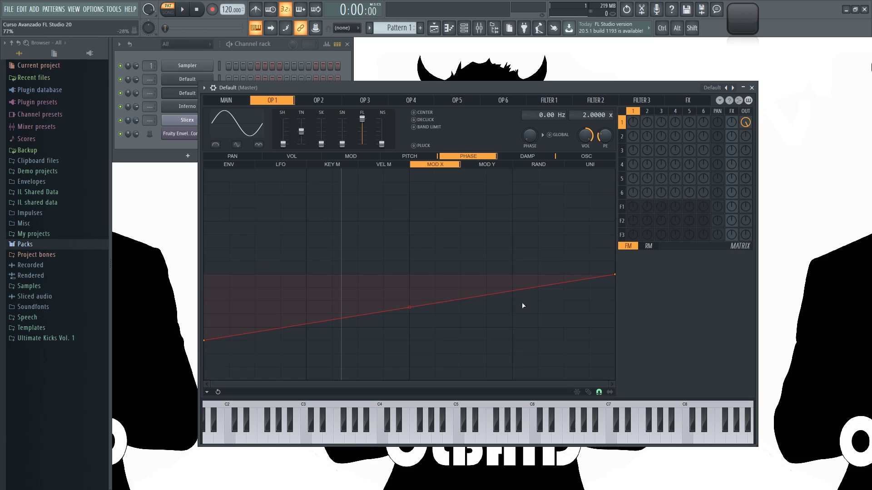
left_click_drag(614, 274, 615, 182)
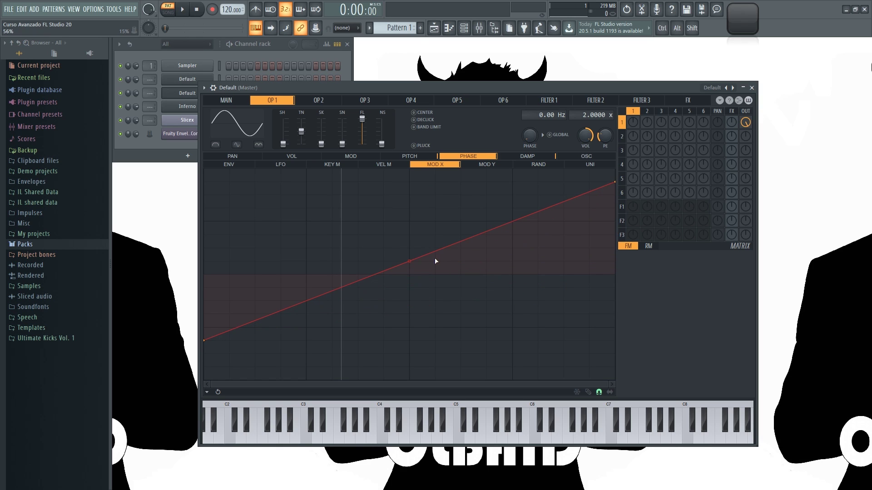
left_click_drag(411, 261, 411, 309)
left_click_drag(409, 183, 409, 331)
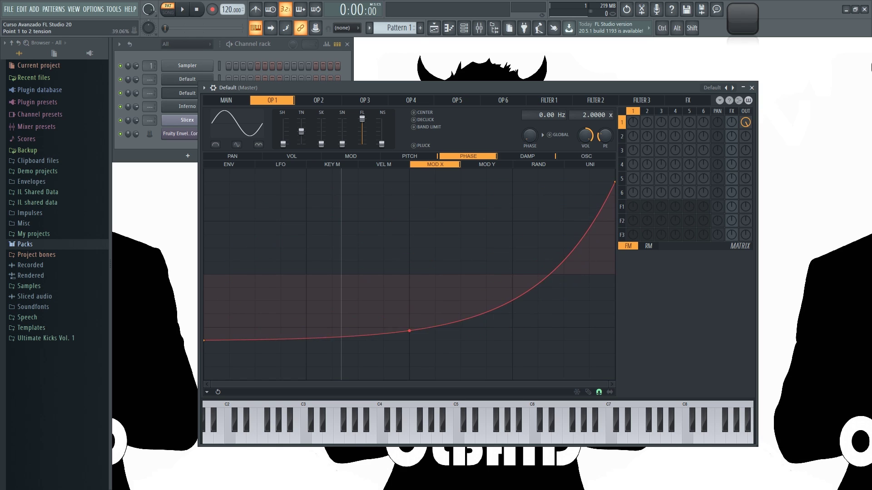
key("z")
- Add three points to the phase modulation X curve, forming a peak, a dip and a second rise, while playing test notes
right_click(358, 235)
right_click(461, 327)
key("z")
right_click(510, 223)
key("z")
key("z")
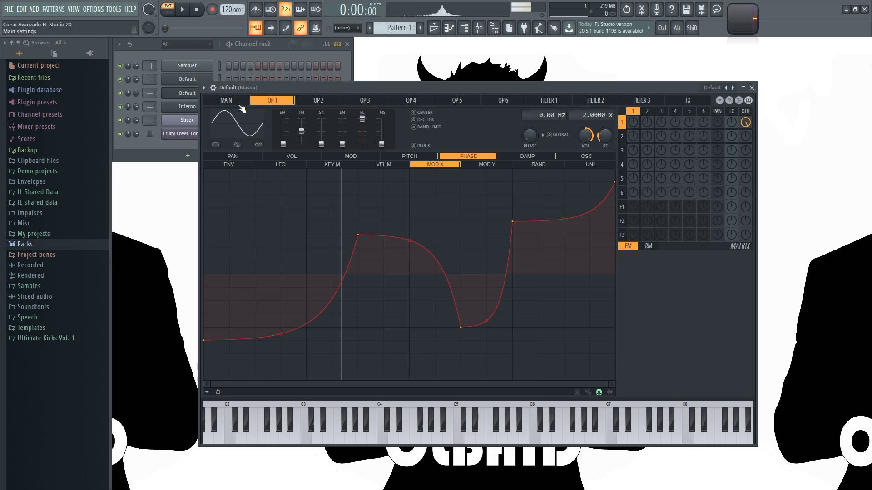
key("z")
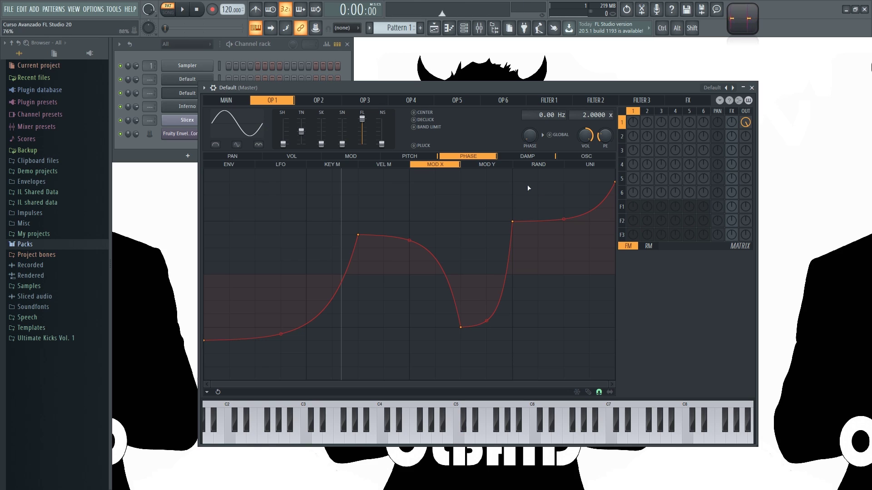
- View the phase modulation Y mapping, try the main modulation Y knob and reset the X and Y knobs to 50%
left_click(494, 171)
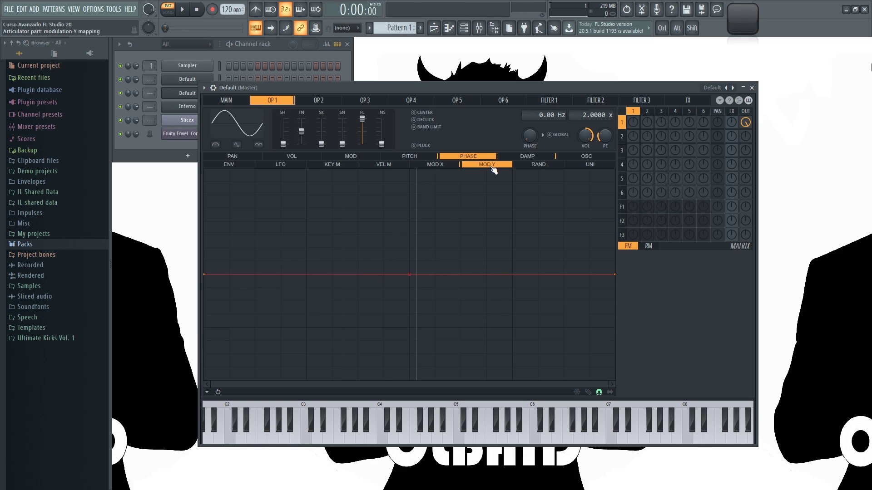
left_click(225, 100)
left_click_drag(327, 195, 327, 255)
middle_click(327, 194)
middle_click(327, 181)
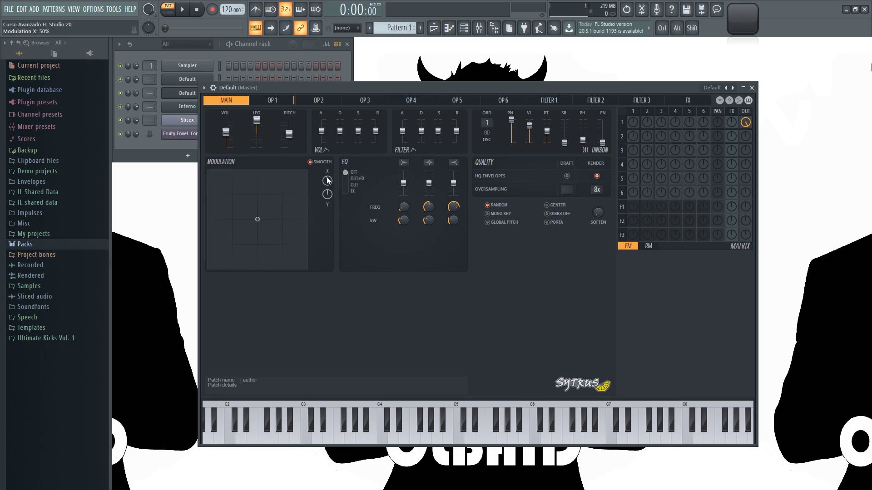
- Return to operator 1 and reset the synth by loading the Default preset
left_click(287, 101)
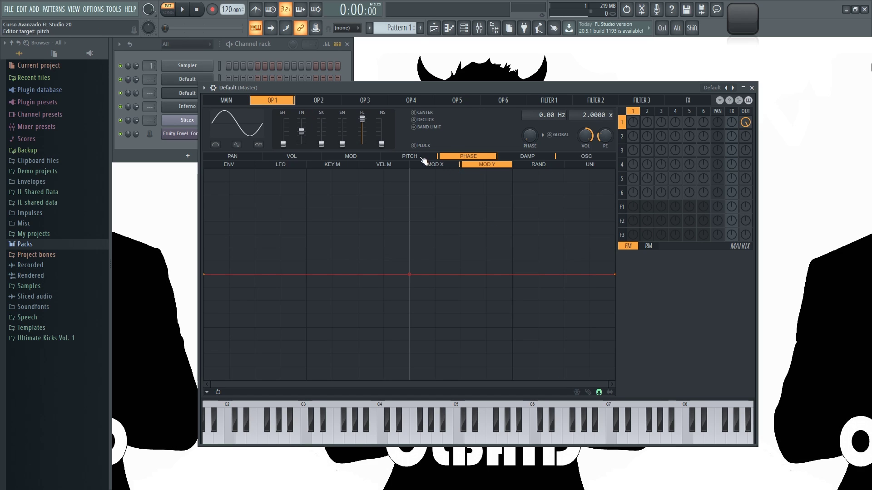
right_click(726, 88)
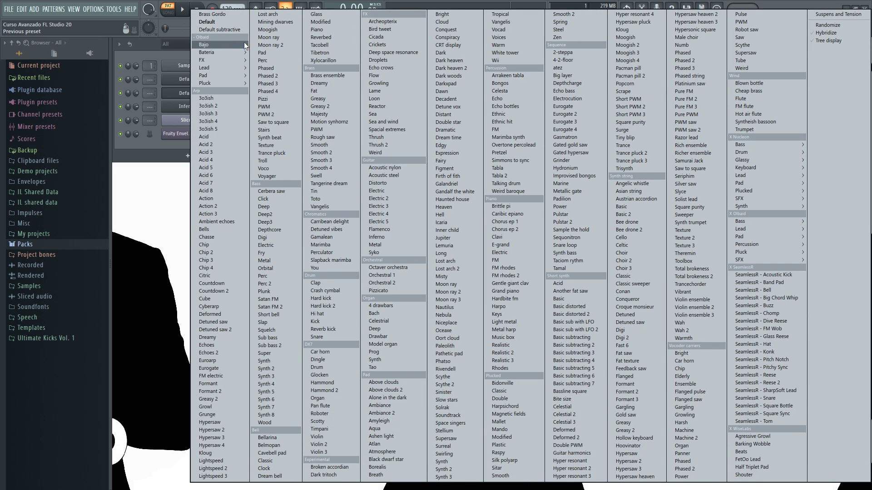
left_click(218, 22)
- View operator 1's random and unison mapping curves for the phase target, and return to random mapping
left_click(538, 164)
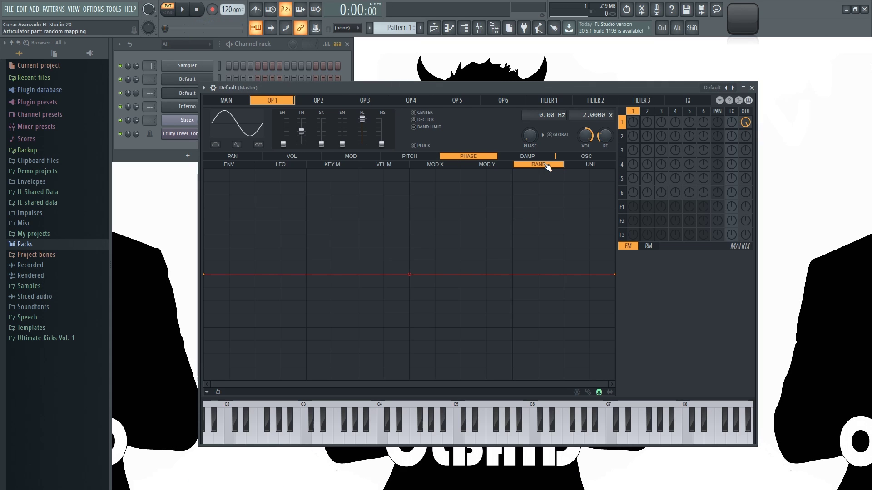
left_click(591, 165)
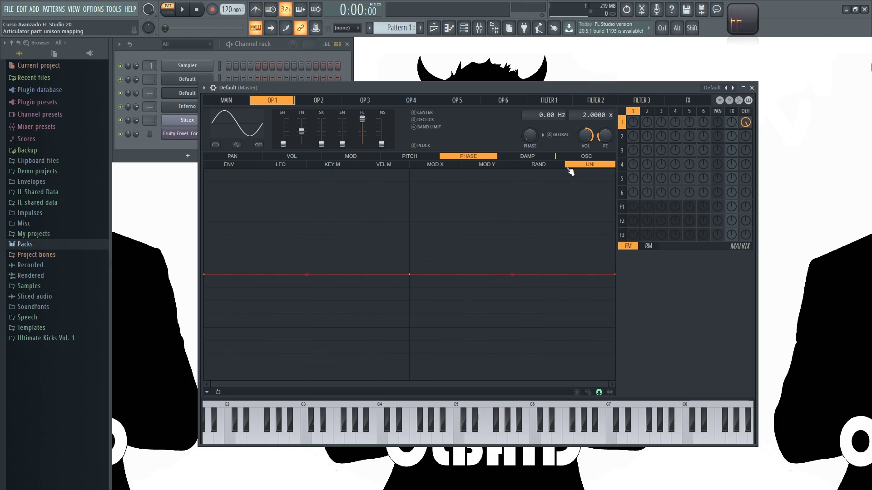
left_click(543, 165)
- Slope operator 1's pitch random mapping from below the centre level at the low end to above it at the high end
left_click(406, 157)
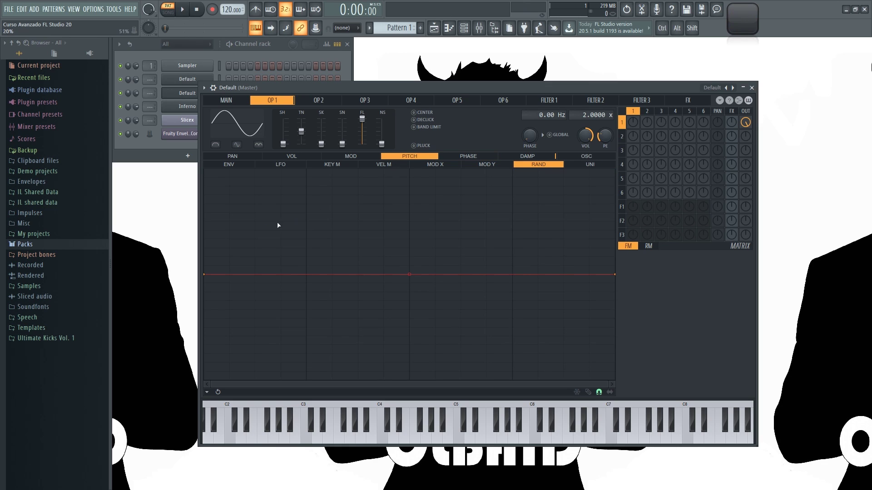
left_click_drag(206, 276, 205, 309)
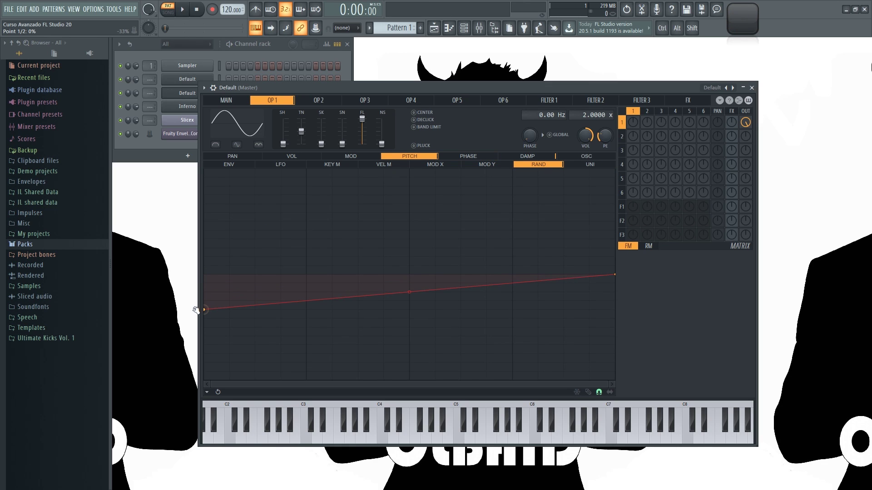
left_click_drag(615, 275, 622, 210)
left_click_drag(208, 309, 208, 318)
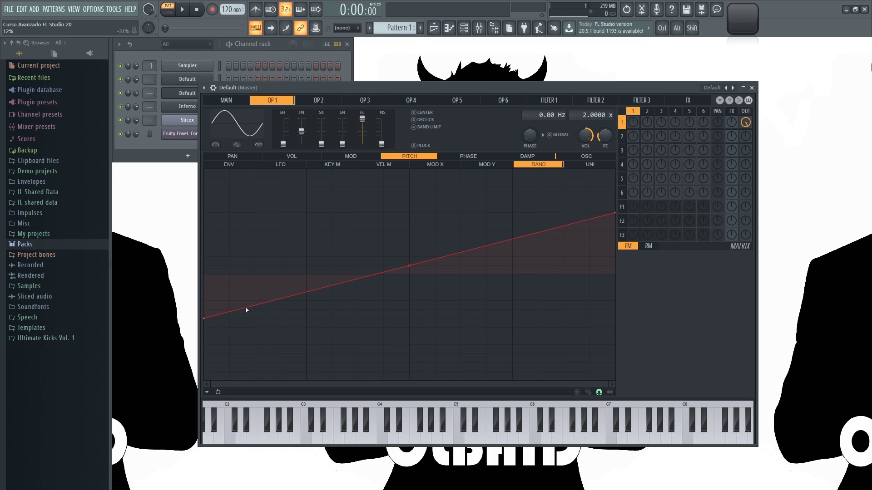
left_click_drag(204, 318, 200, 326)
- Paint repeated C5 notes to fill bar 1 in the Sytrus channel's piano roll and play them back
left_click(281, 48)
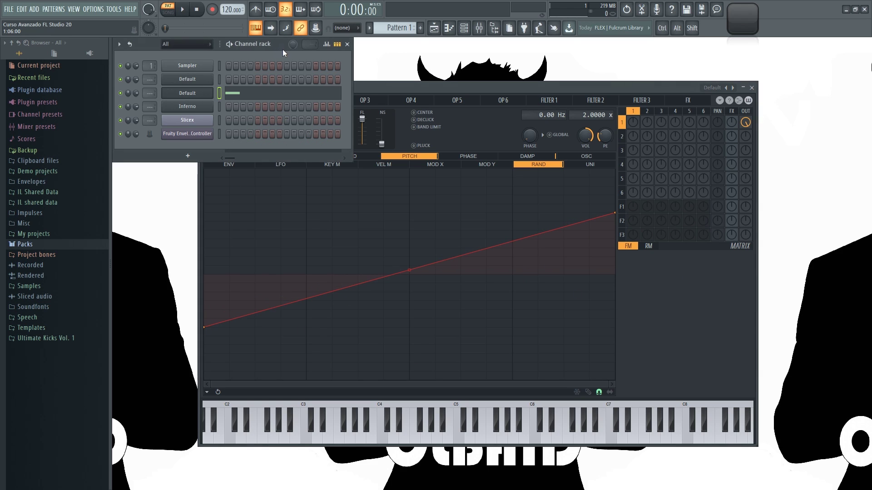
left_click(258, 92)
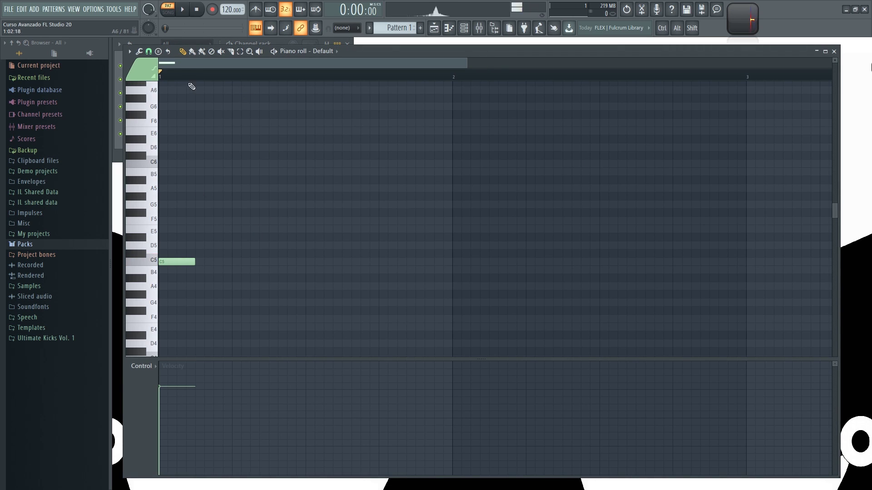
left_click(192, 51)
left_click_drag(200, 263, 436, 266)
key("space")
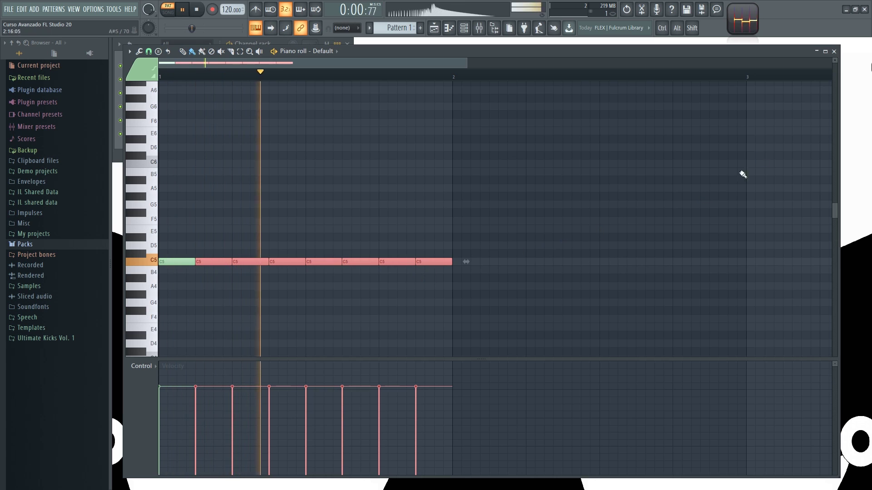
left_click(834, 51)
key("space")
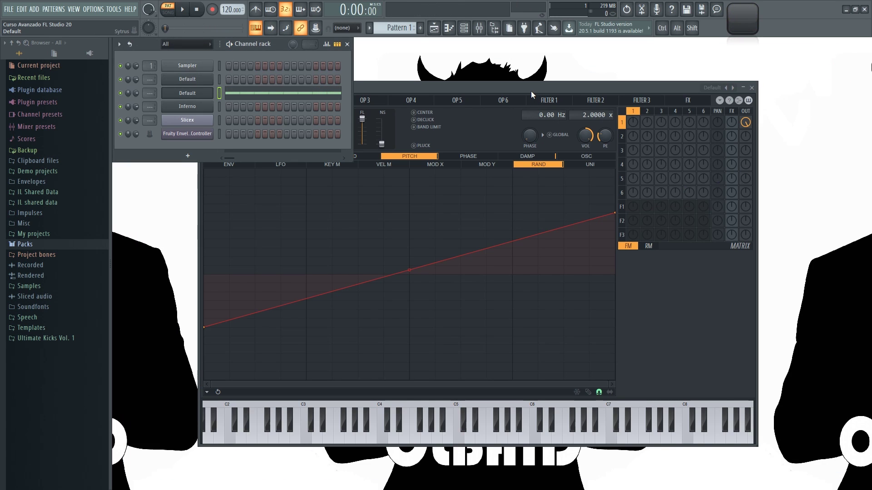
- Stretch operator 1's pitch random mapping from the minimum at the low end to the maximum at the high end and play the pattern
left_click(530, 92)
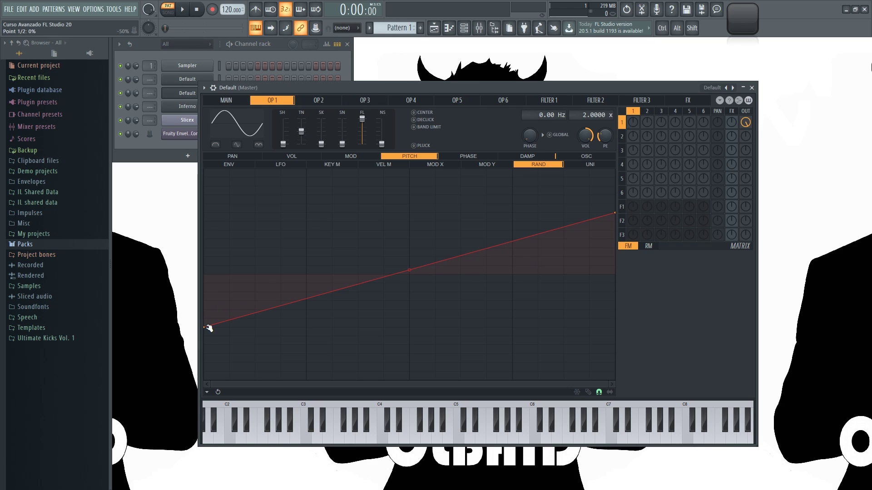
left_click_drag(206, 327, 183, 455)
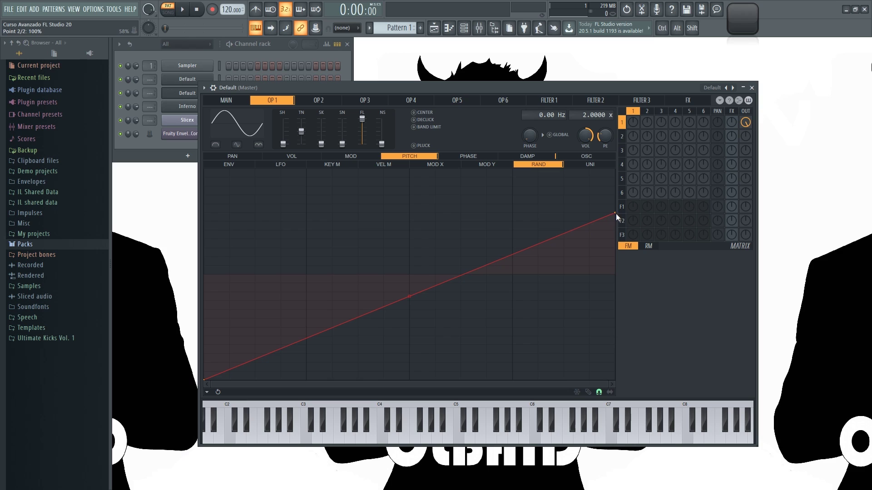
left_click_drag(617, 213, 616, 168)
key("space")
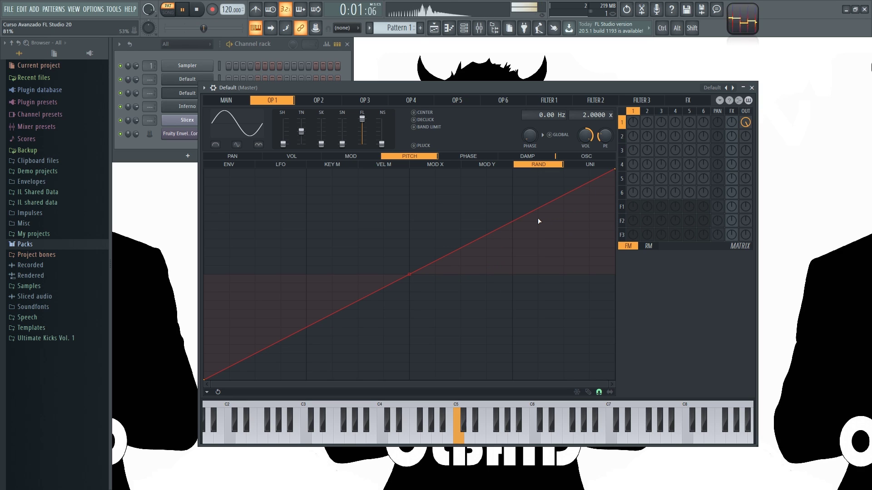
key("space")
- Flatten the pitch random mapping at the centre level and switch to operator 1's pitch unison mapping
left_click_drag(208, 380, 175, 276)
left_click_drag(616, 172, 625, 274)
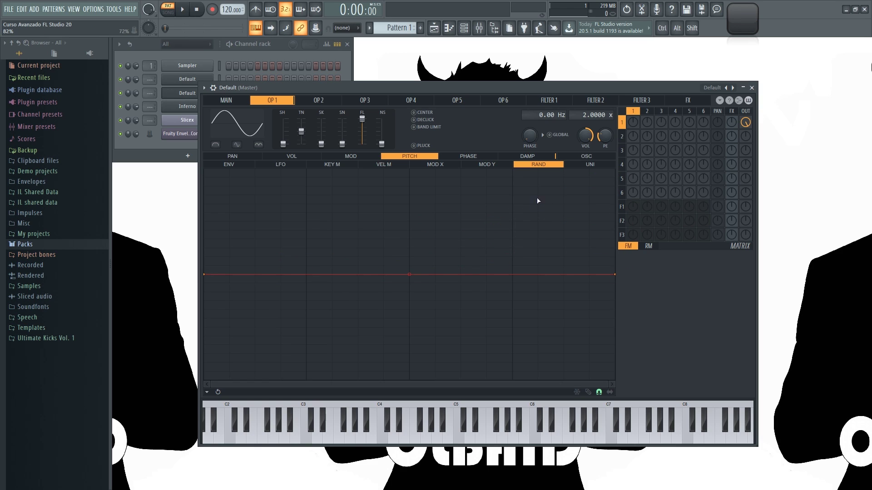
left_click(581, 167)
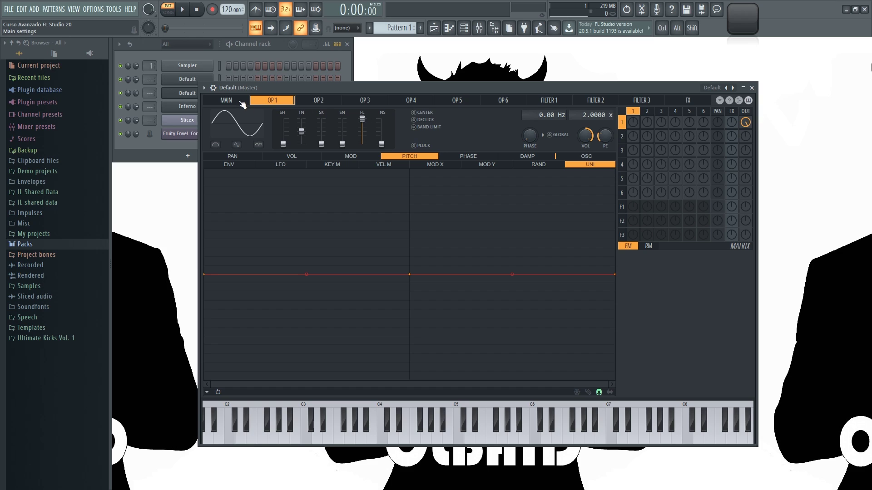
- Set the main unison order to 6, return to operator 1's pitch unison mapping and play a test note
left_click(238, 105)
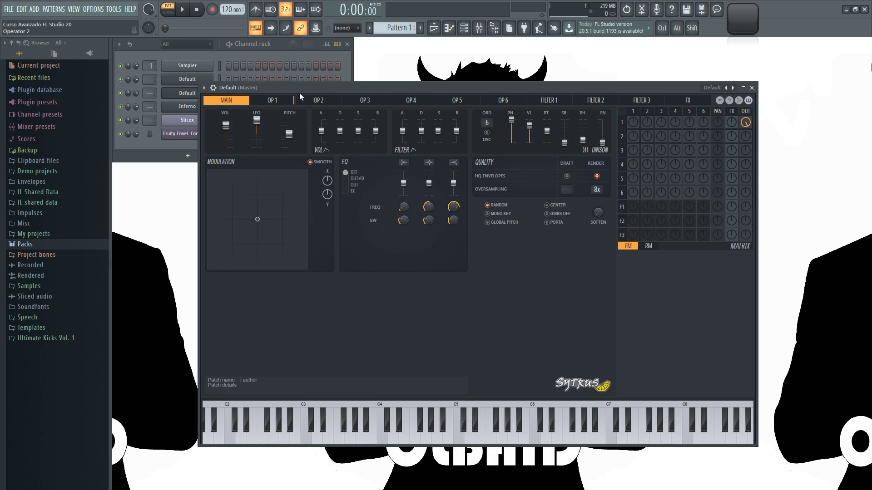
left_click(287, 100)
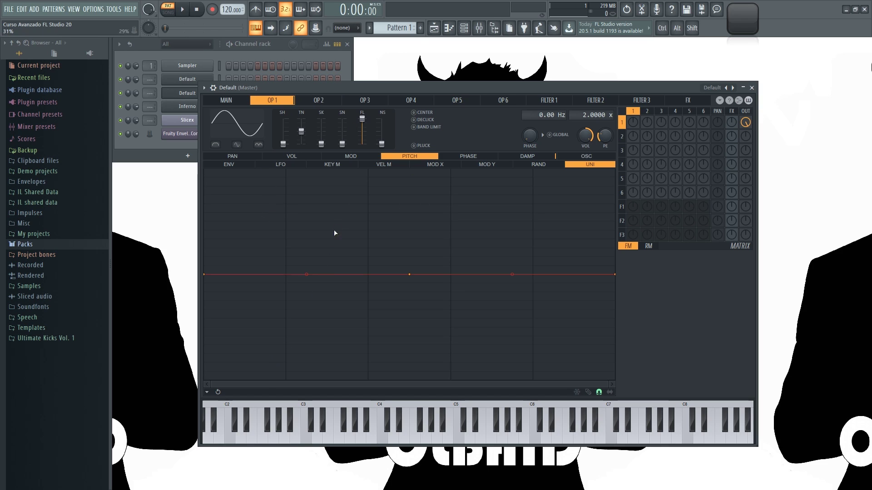
key("z")
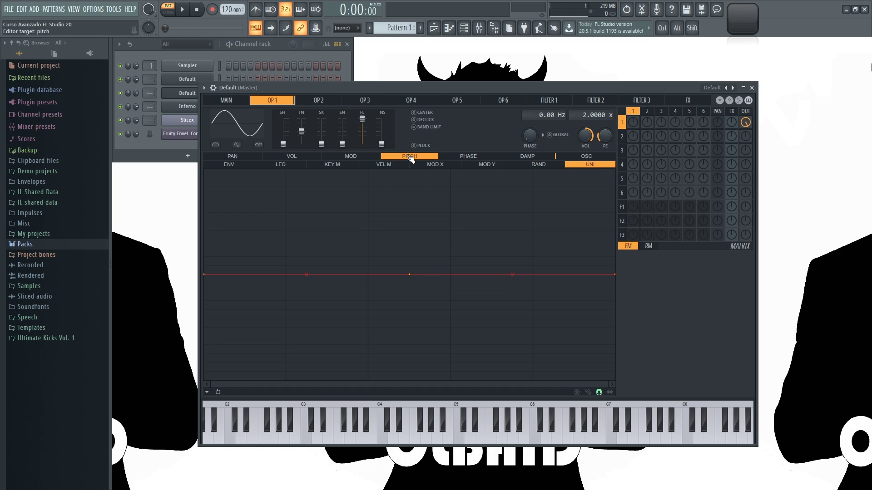
- Shape the pitch unison mapping with points above and below the centre level for the different voices and play test notes
left_click_drag(287, 275, 292, 209)
left_click_drag(412, 277, 369, 372)
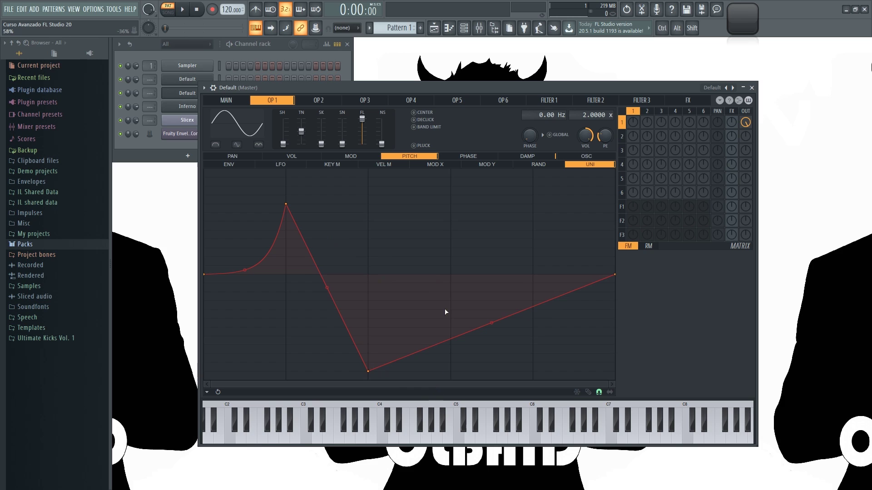
right_click(450, 187)
right_click(532, 204)
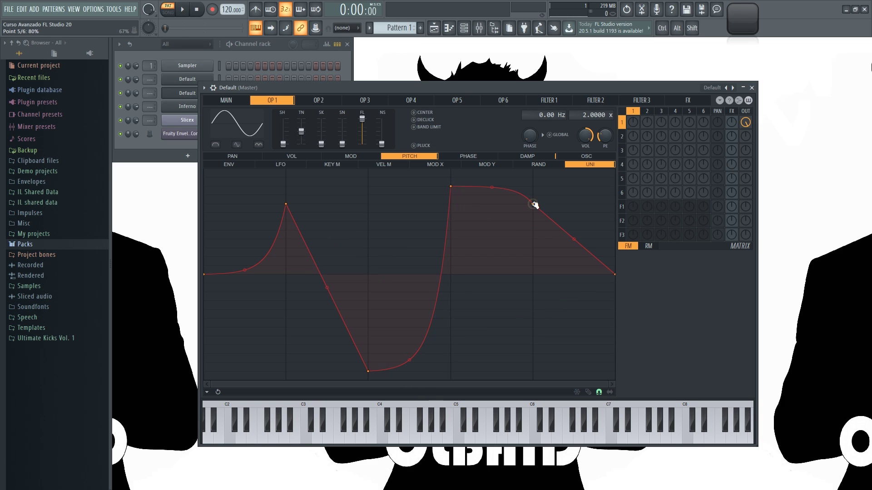
left_click_drag(616, 275, 615, 303)
key("z")
key("z")
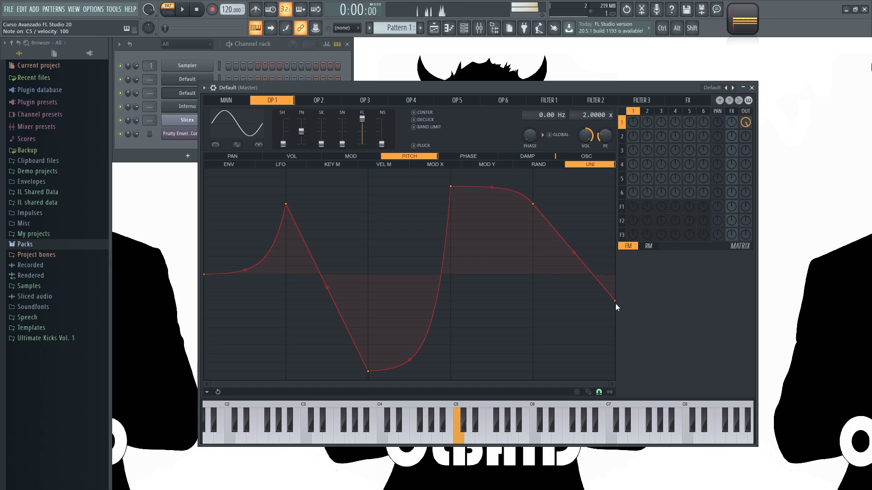
- Reset the pitch unison mapping curve and bring up the Harmor channel's plugin window
left_click(207, 392)
left_click(247, 401)
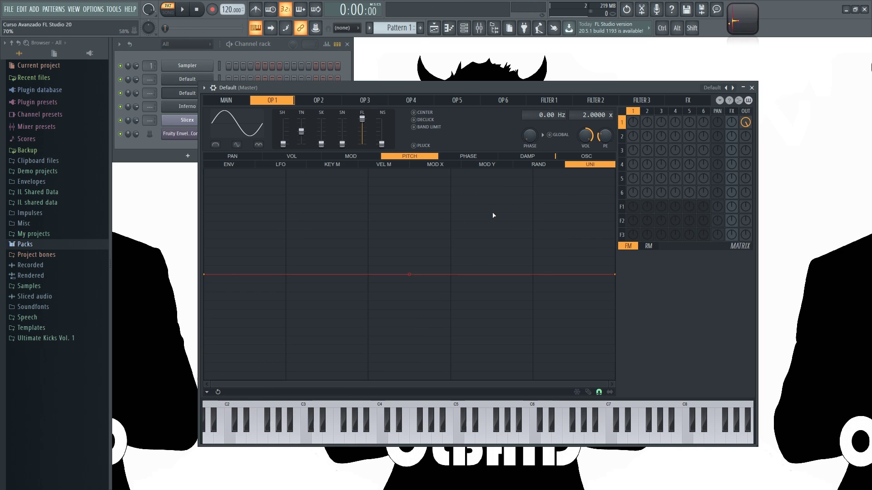
left_click(285, 54)
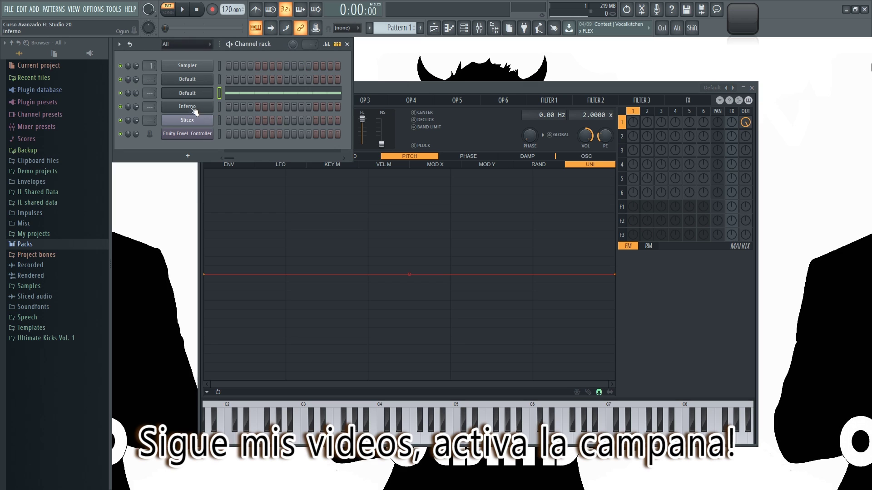
left_click(193, 80)
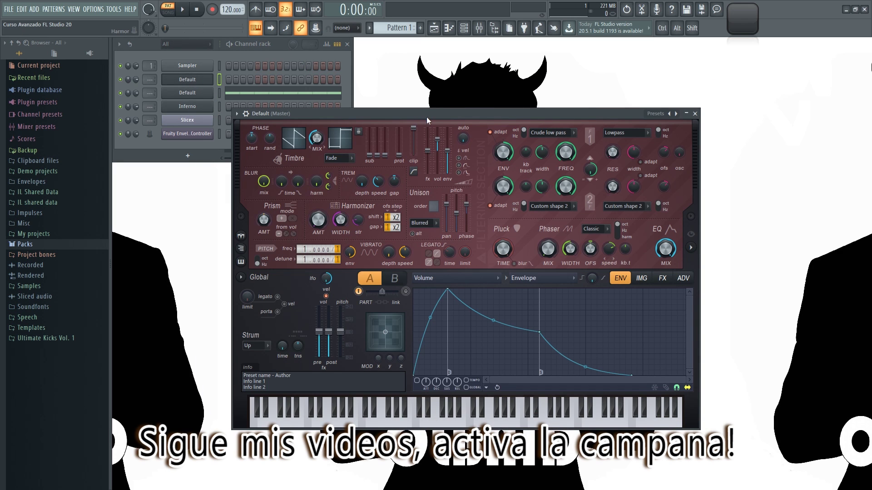
left_click_drag(429, 116, 410, 118)
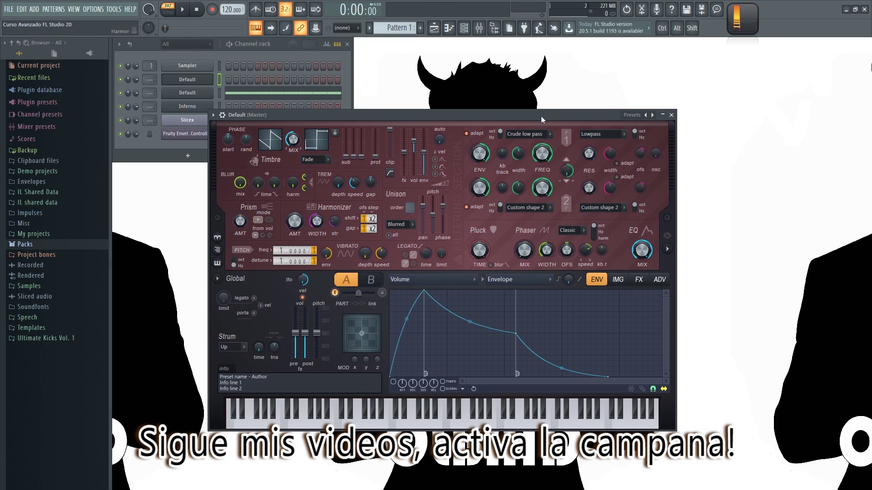
left_click_drag(541, 115, 497, 66)
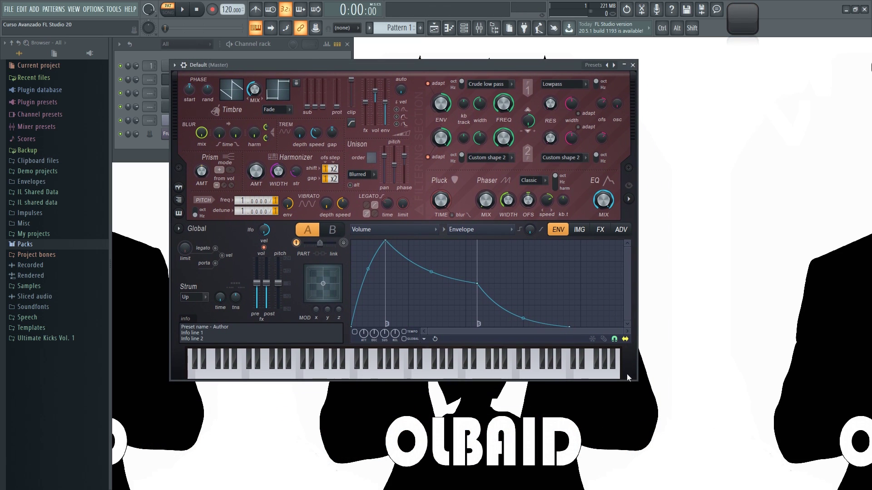
- View the list of articulators available for Harmor's volume and play test notes
left_click(475, 230)
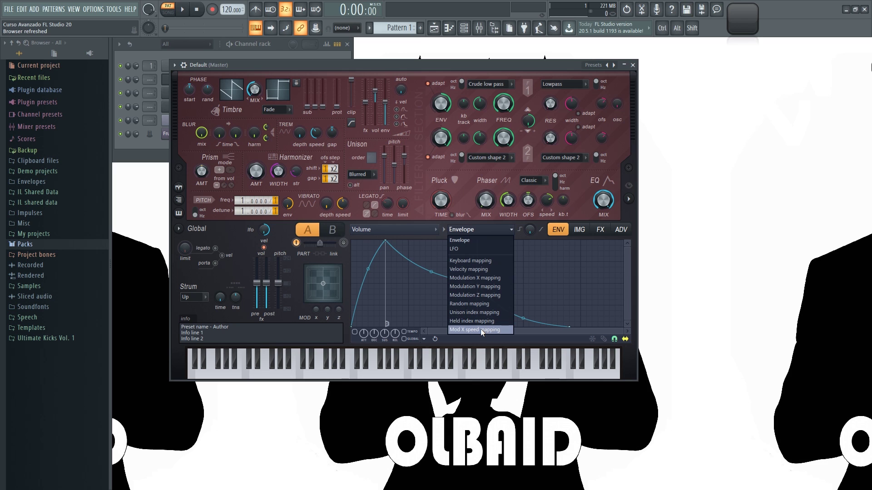
left_click_drag(482, 64, 531, 117)
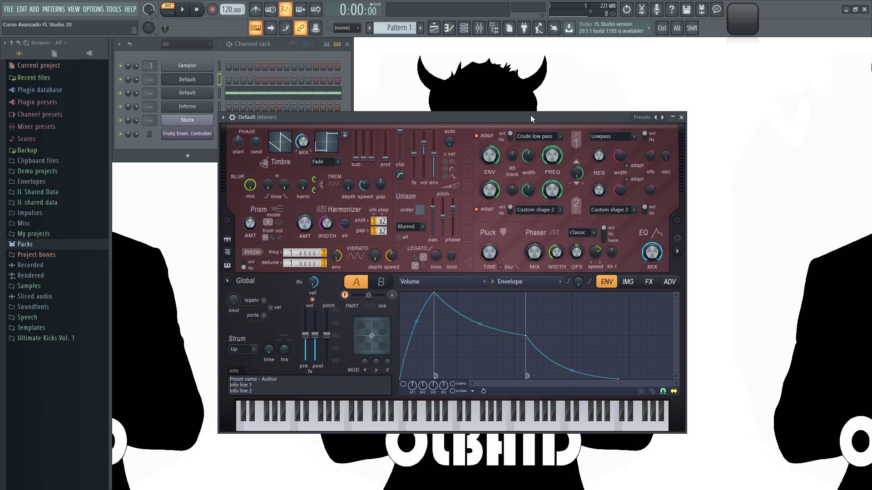
key("z")
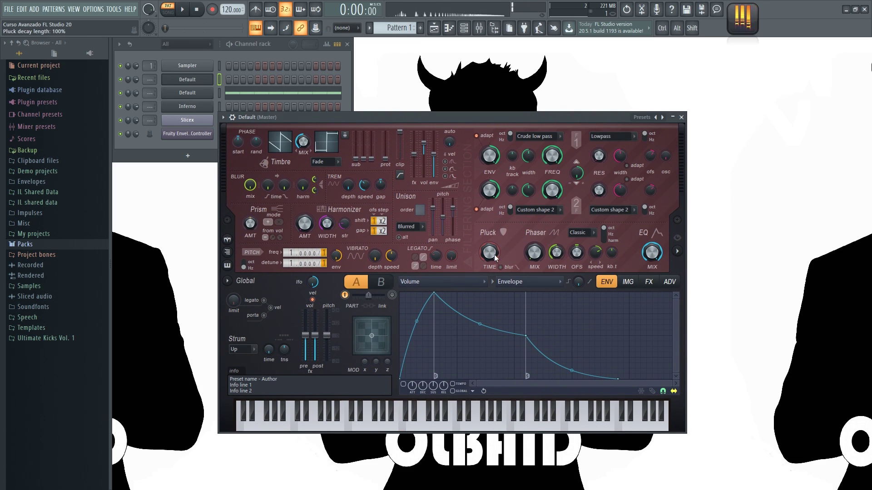
key("z")
key("z")
key("q")
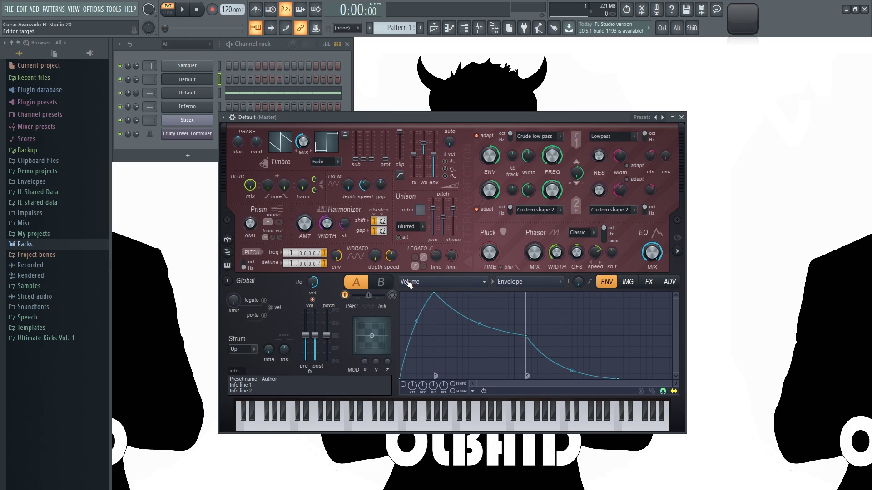
- Switch Harmor's volume articulator to Held index mapping and play a test note
left_click(527, 282)
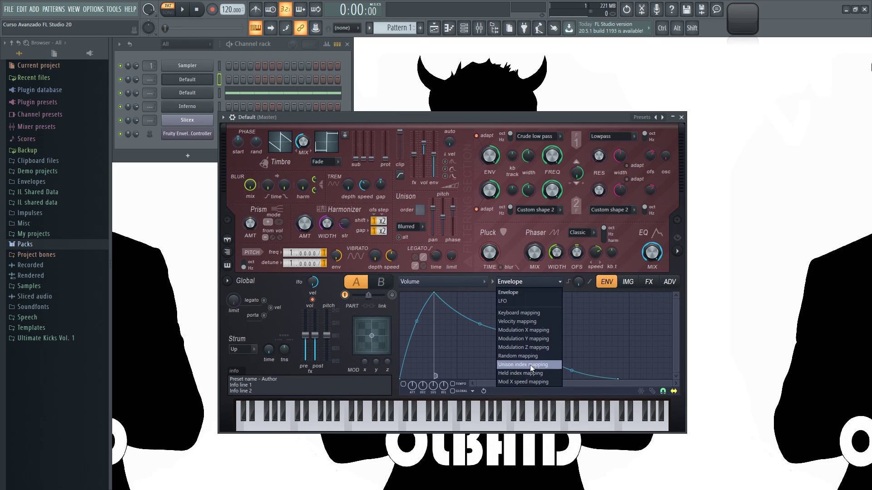
left_click(529, 373)
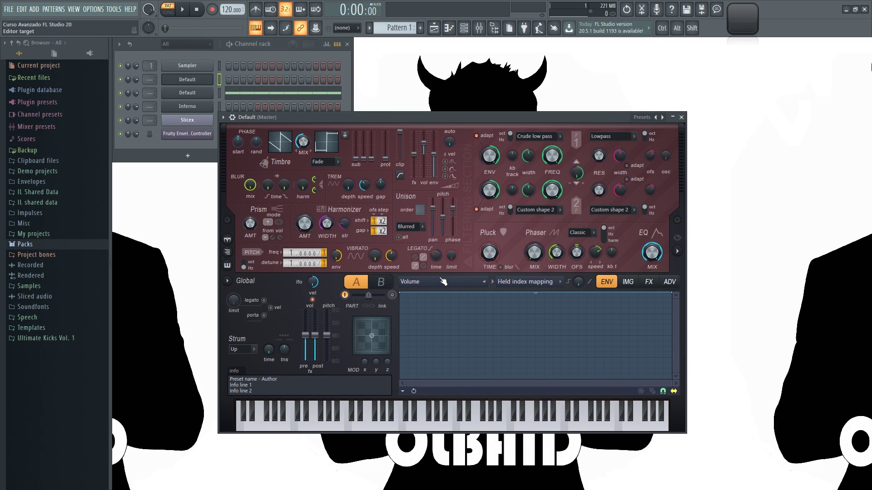
key("z")
left_click_drag(674, 295, 681, 277)
- Cut the notes from the Sytrus channel and open the piano roll for the Harmor channel
left_click(220, 94)
key("ctrl+x")
right_click(205, 85)
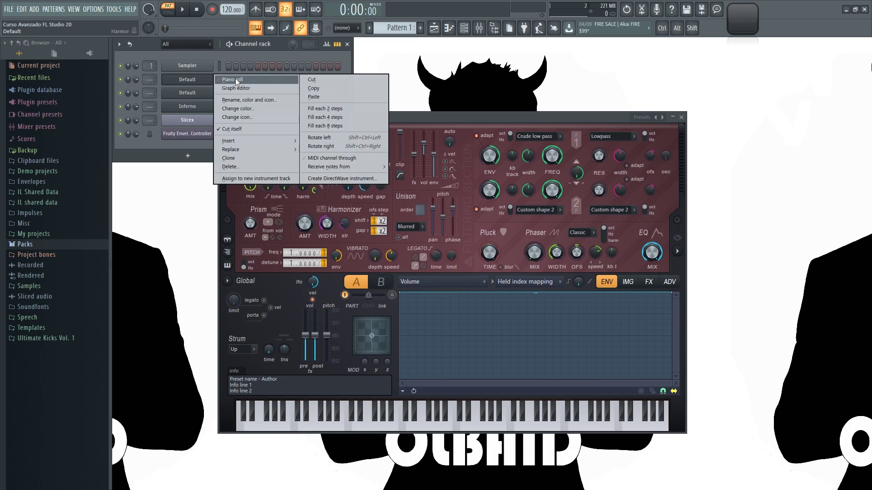
left_click(222, 81)
key("ctrl+v")
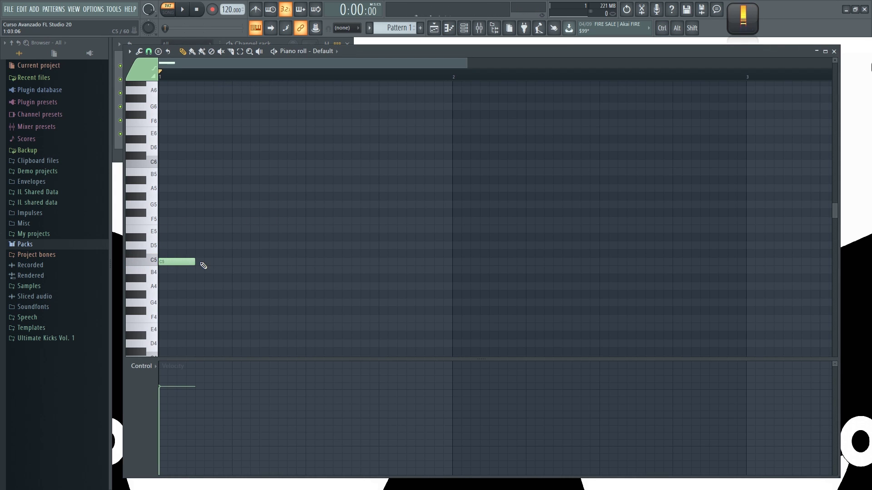
- Draw overlapping notes ending at bar 3: C5 from bar 1, E5 from its third beat and A5 from its fourth
left_click_drag(195, 262, 749, 269)
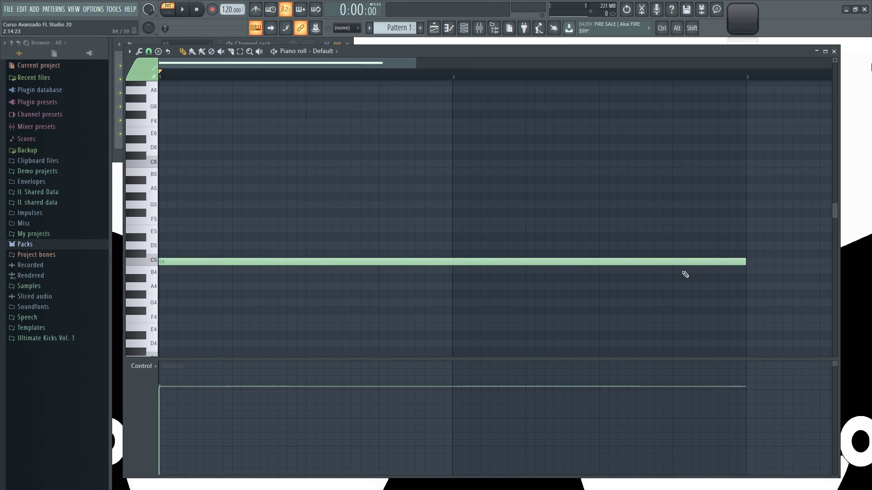
left_click_drag(307, 229, 747, 232)
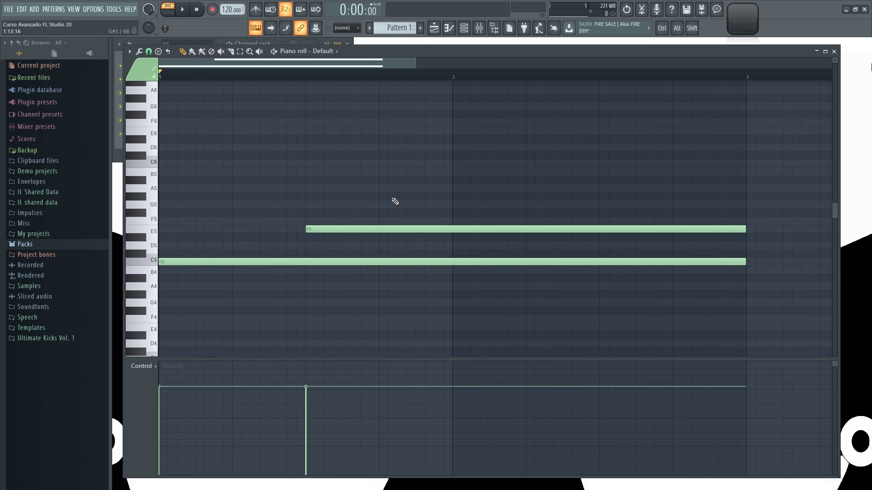
left_click_drag(381, 188, 747, 190)
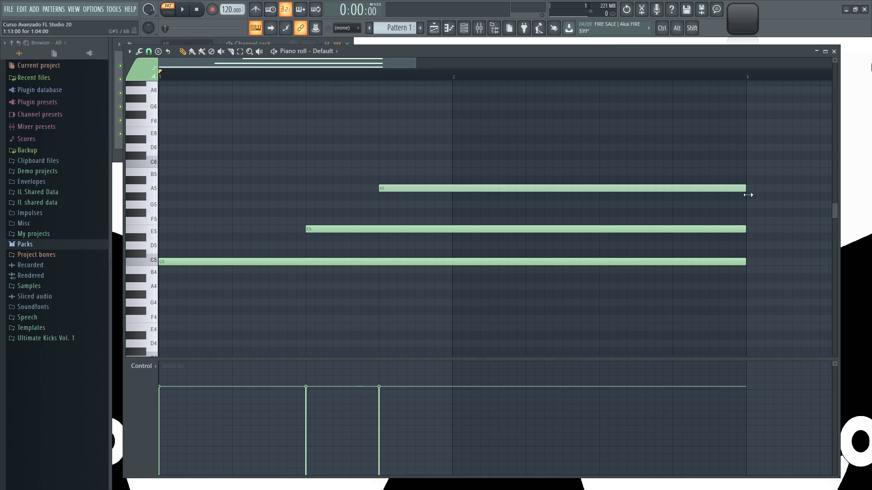
- Move the A5 note's start to bar 2, keep its end at bar 3 and play the pattern
key("space")
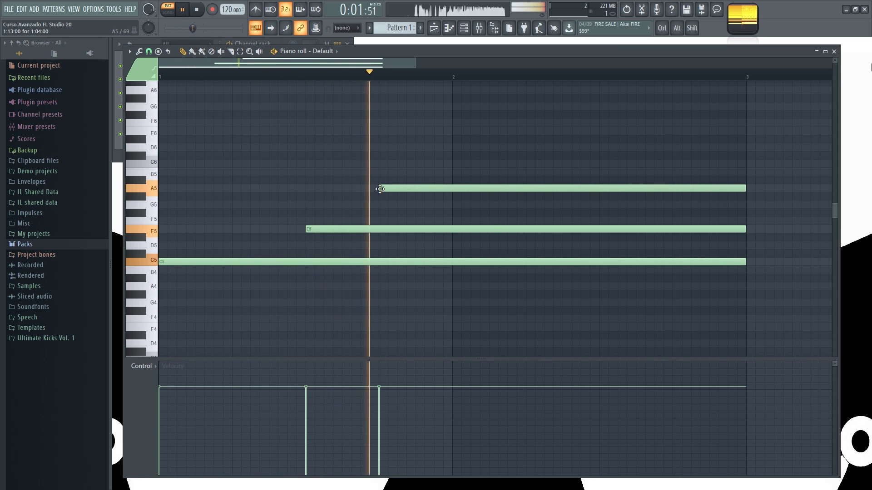
left_click_drag(399, 186, 471, 185)
key("space")
left_click_drag(784, 187, 718, 205)
key("space")
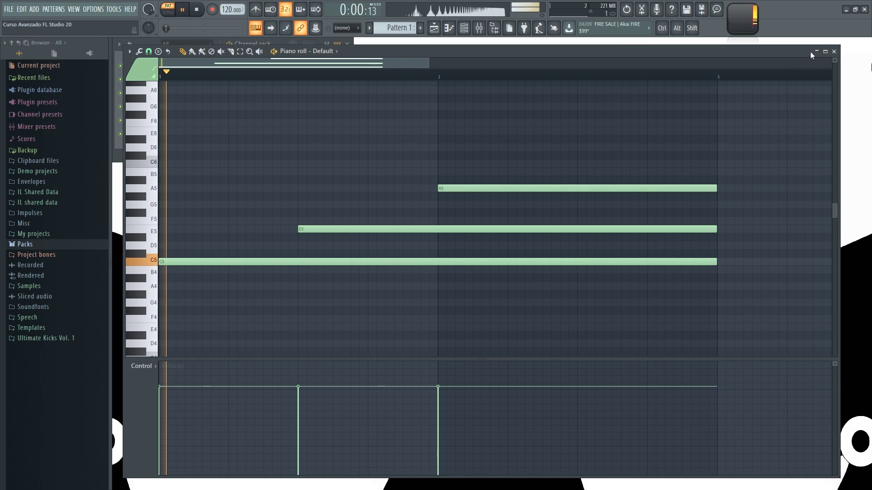
- Return to Harmor and play the staggered notes while observing the volume Held index mapping
left_click(835, 52)
key("space")
left_click(537, 318)
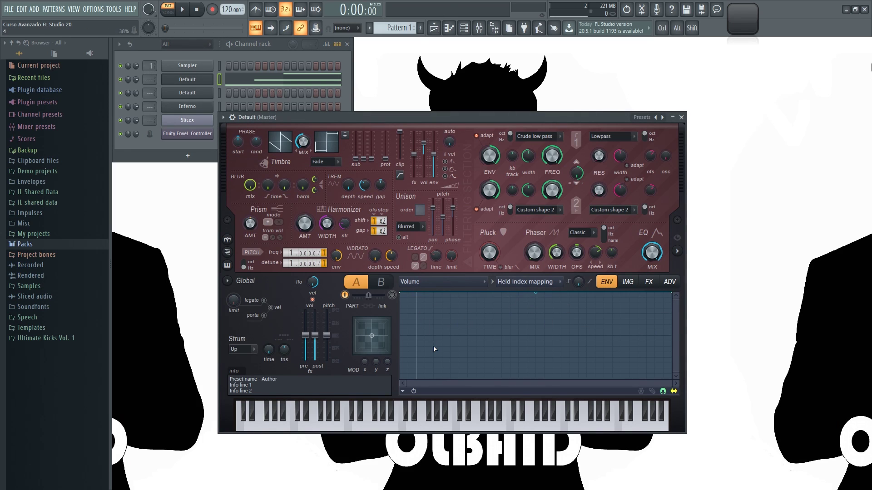
key("space")
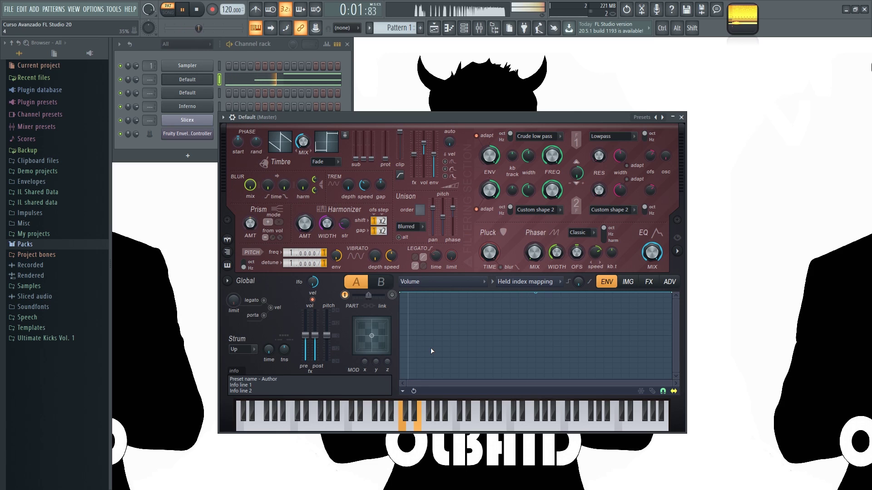
- Shape Harmor's volume held index mapping to fall to 0% with added points at indexes 2 and 3, and play the pattern
key("space")
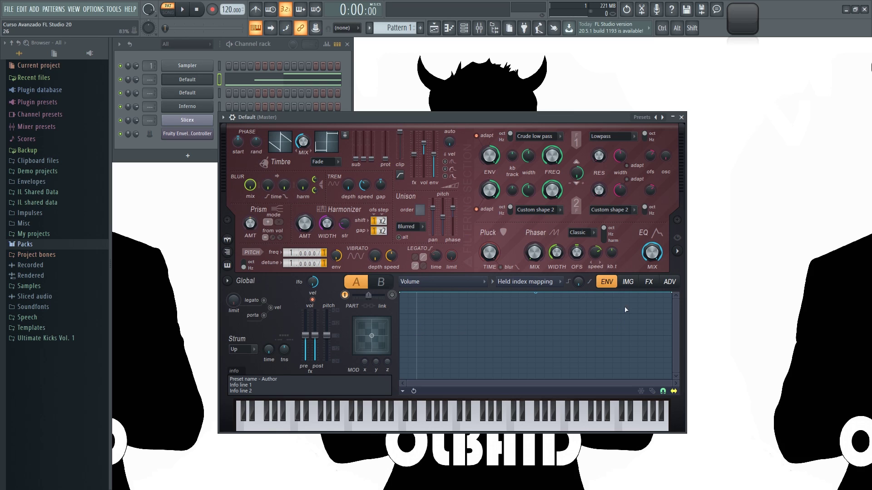
left_click_drag(674, 294, 681, 420)
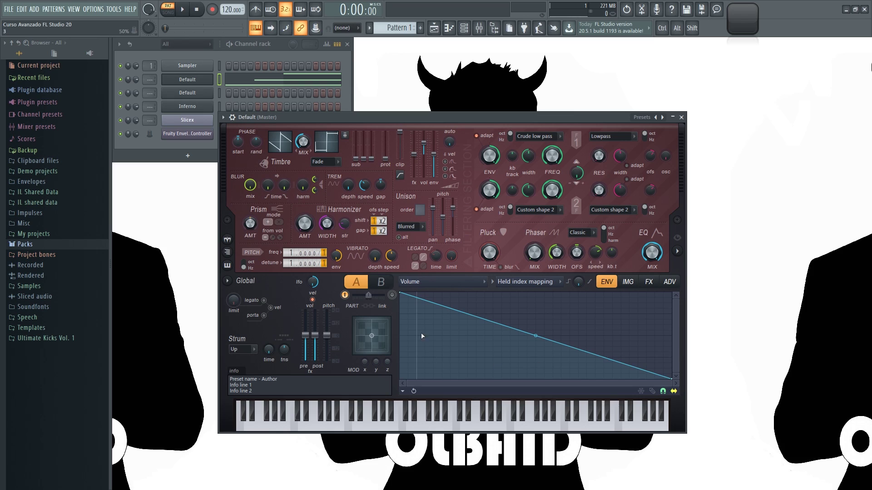
right_click(417, 313)
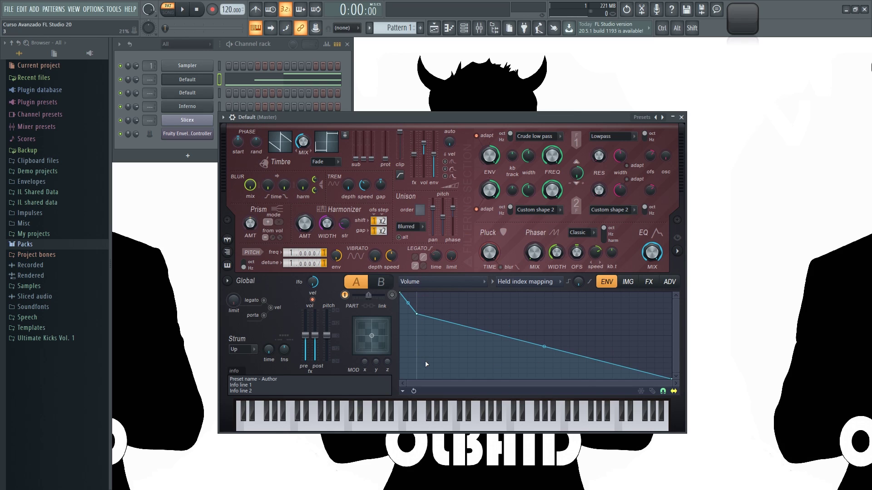
right_click(426, 373)
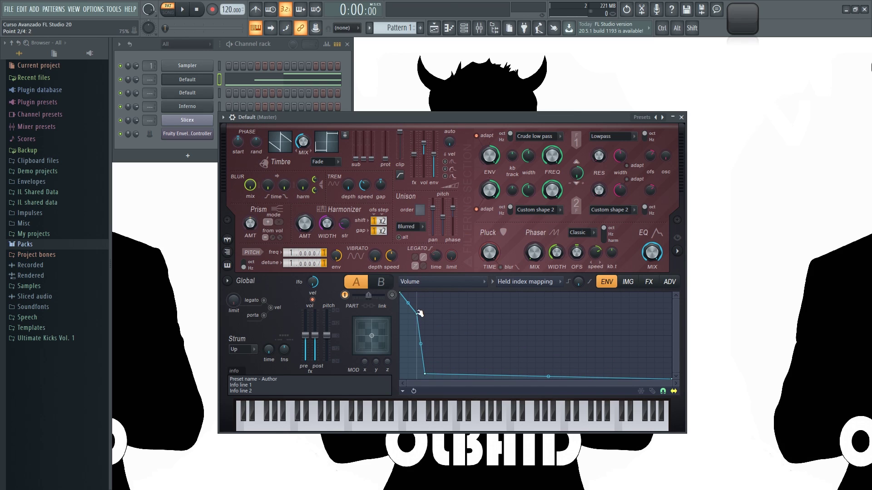
key("space")
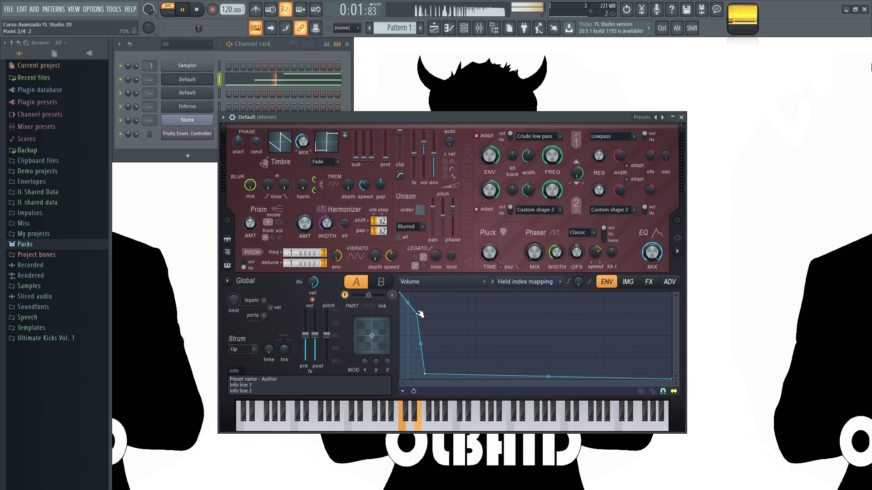
key("space")
- Lower the index 2 point, then raise it near maximum with a low point at index 1, playing the pattern after each change
left_click_drag(420, 314, 417, 357)
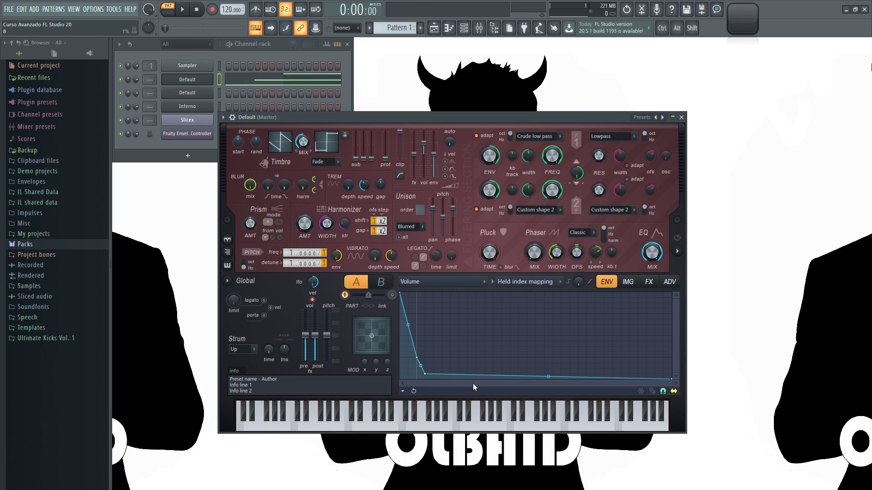
key("space")
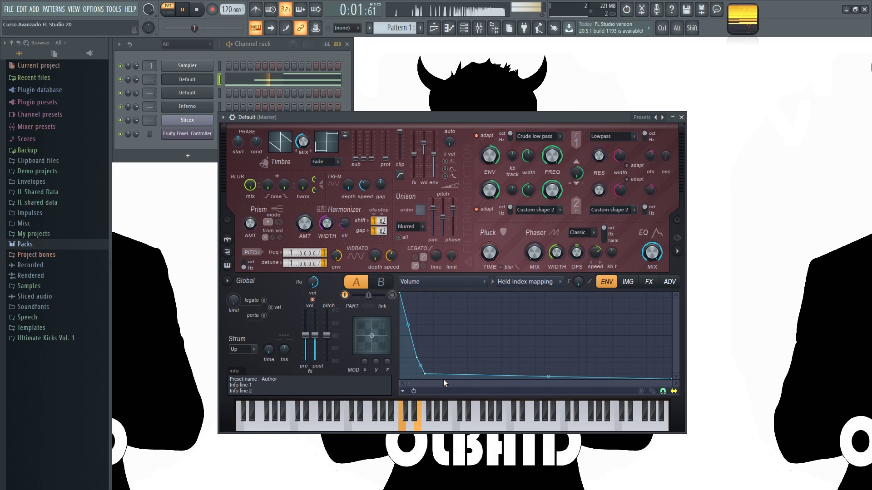
key("space")
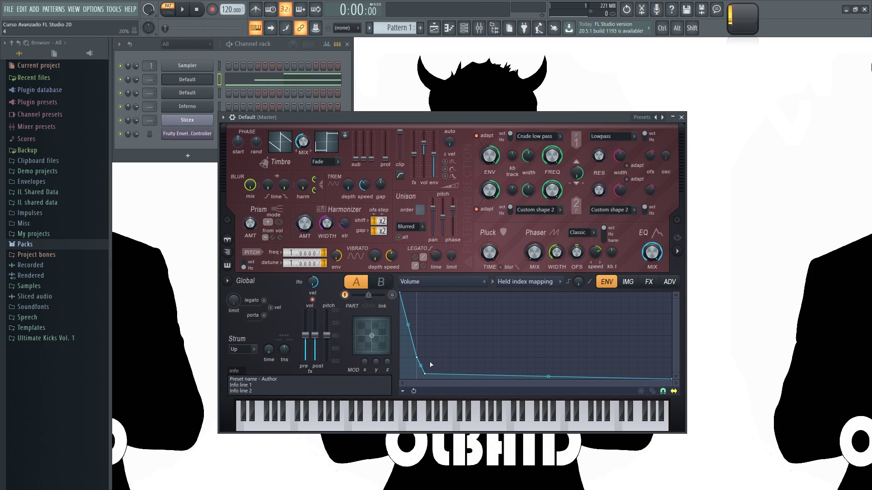
left_click_drag(417, 357, 417, 297)
key("space")
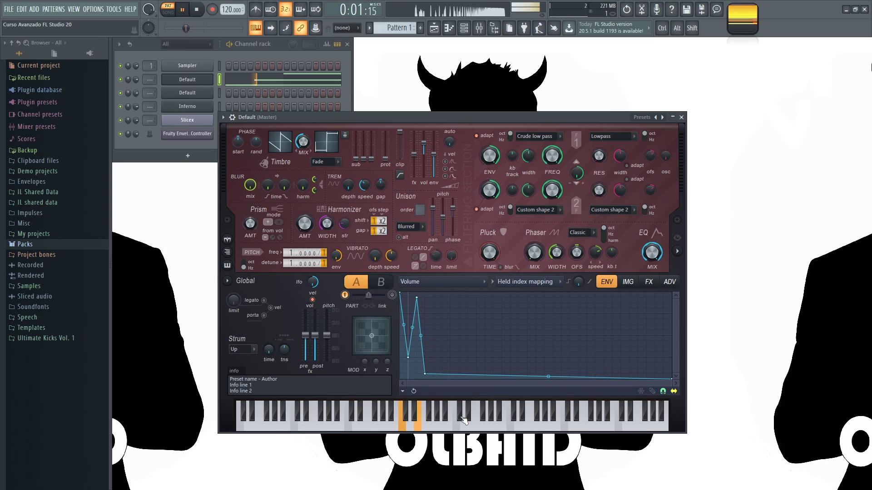
key("space")
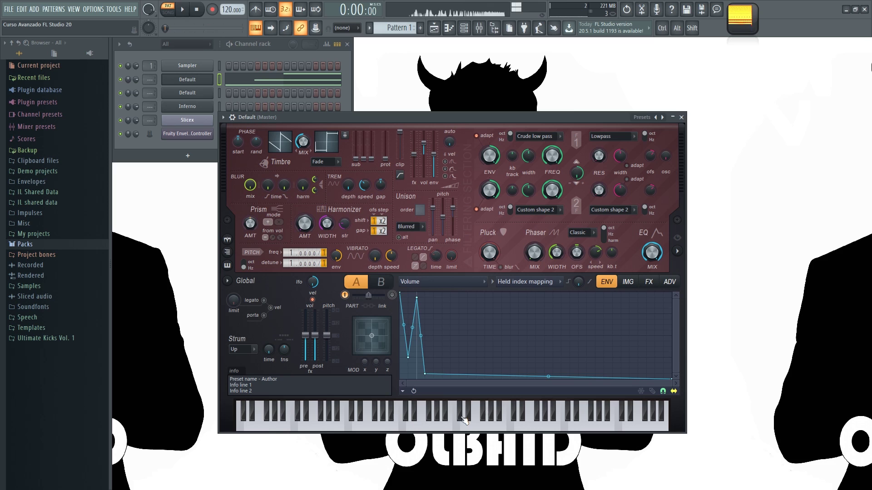
- Open Harmor's piano roll and duplicate the C5, E5 and A5 notes from bars 1–2 into bars 3–4
left_click(277, 81)
left_click(277, 81)
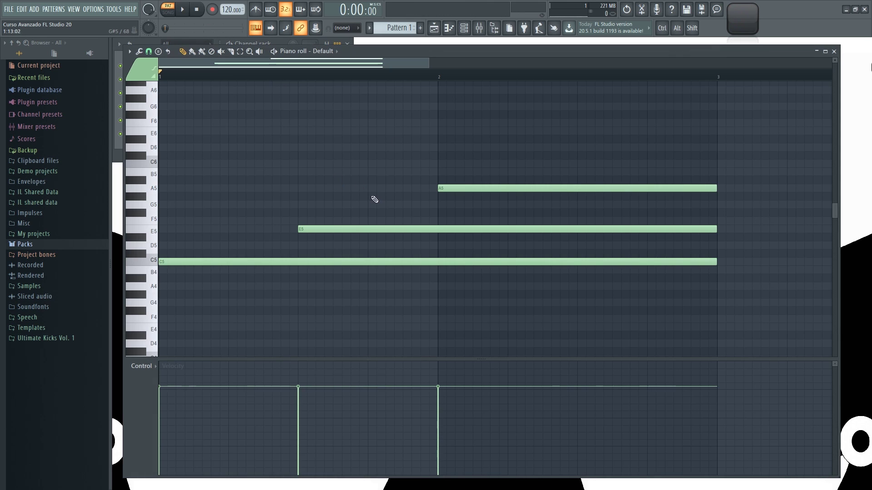
left_click_drag(684, 321, 406, 155)
left_click_drag(291, 229, 541, 233)
scroll(328, 230, "down", 3)
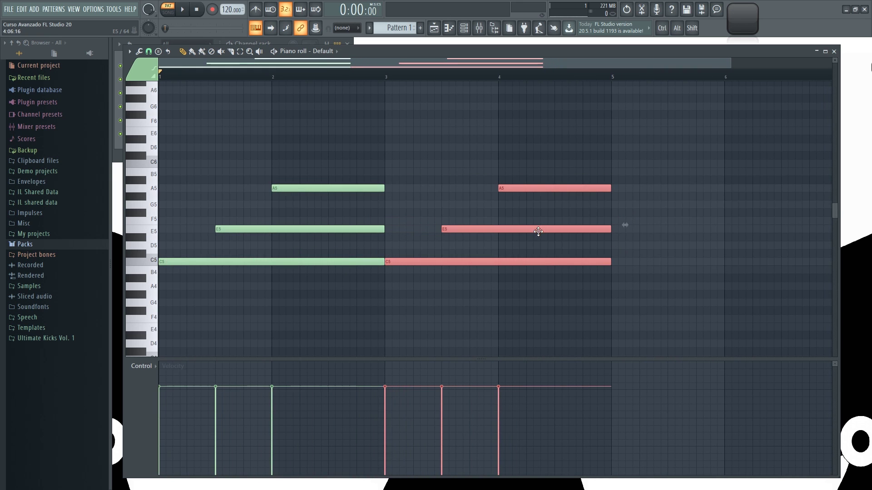
- Shorten the duplicated C5, E5 and A5 notes so they no longer overlap, start them slightly later and close the piano roll
left_click_drag(617, 262, 429, 263)
left_click(583, 262)
left_click_drag(570, 230, 496, 233)
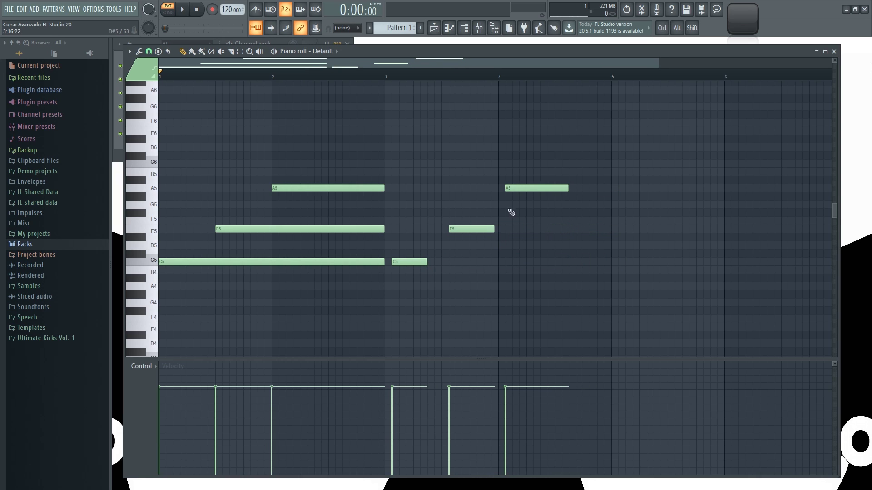
left_click(833, 51)
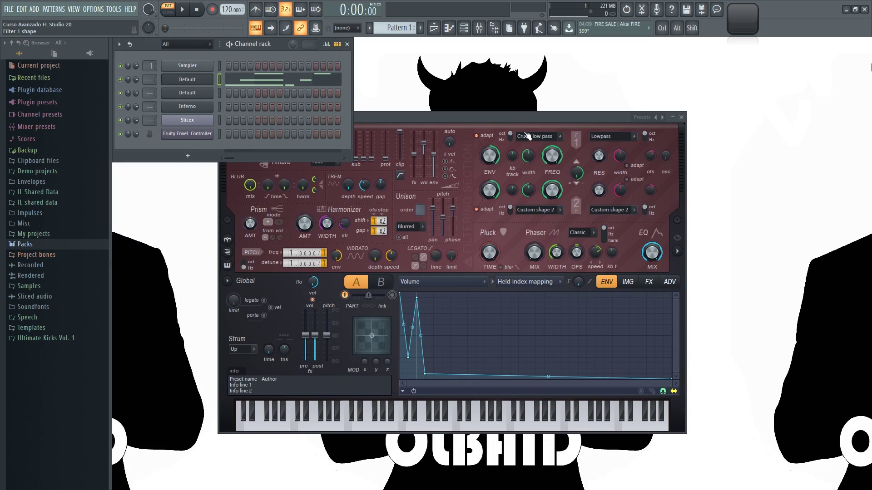
- Play the overlapping and separated notes through the held index mapping, then lower its index 2 point near the bottom
left_click_drag(505, 120, 518, 121)
key("space")
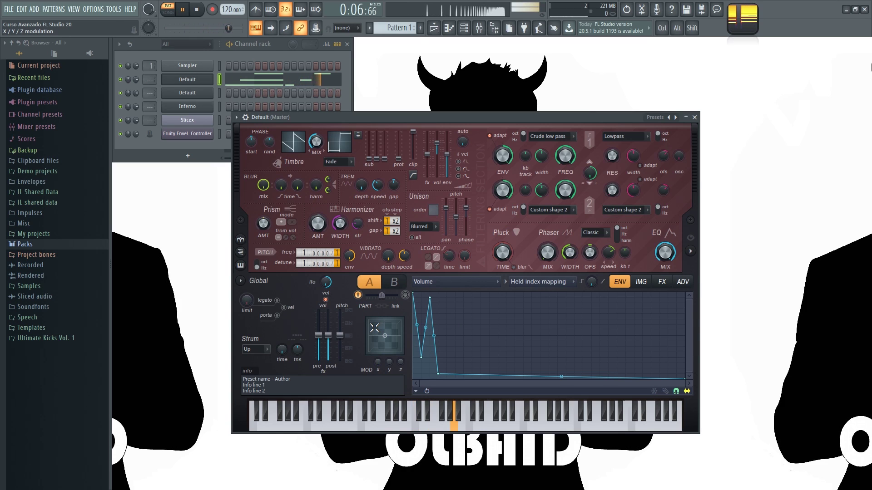
key("space")
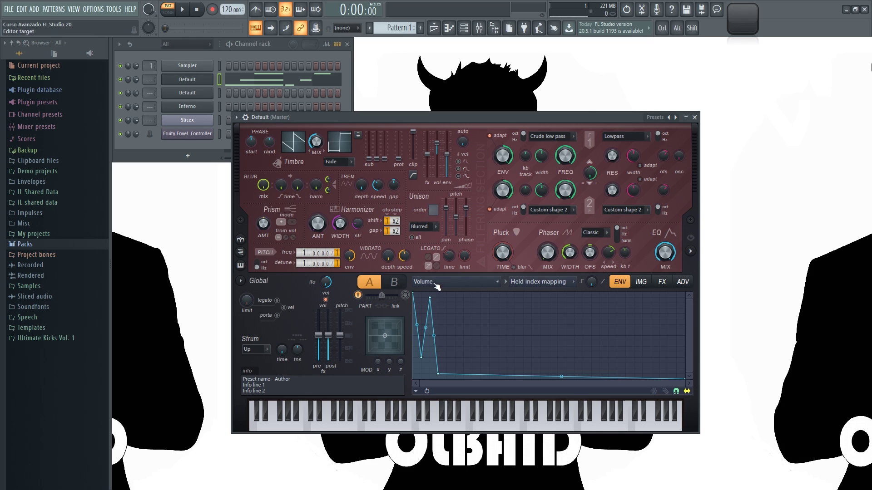
left_click_drag(429, 298, 430, 373)
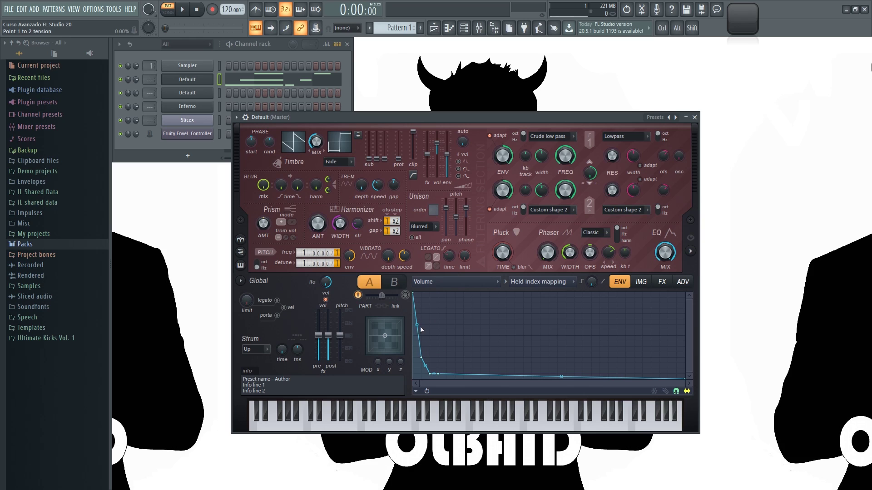
- Show the volume's Mod X speed mapping and turn the Modulation X knob
left_click(543, 285)
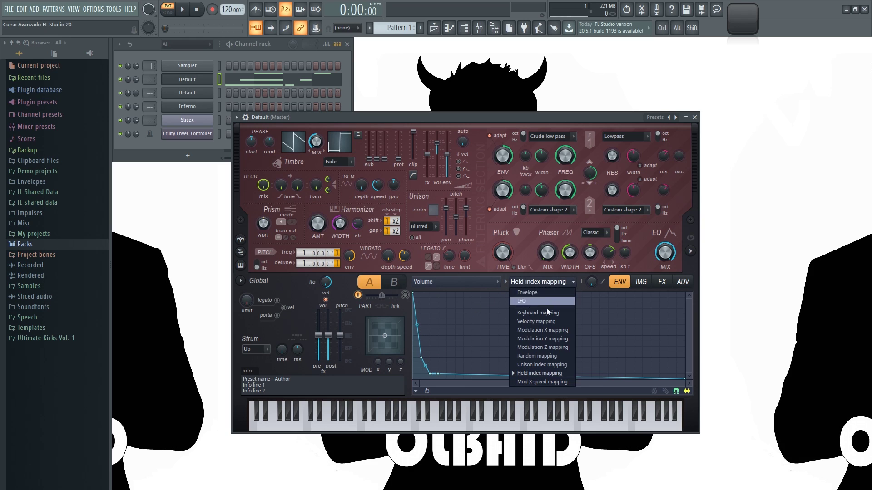
left_click(555, 383)
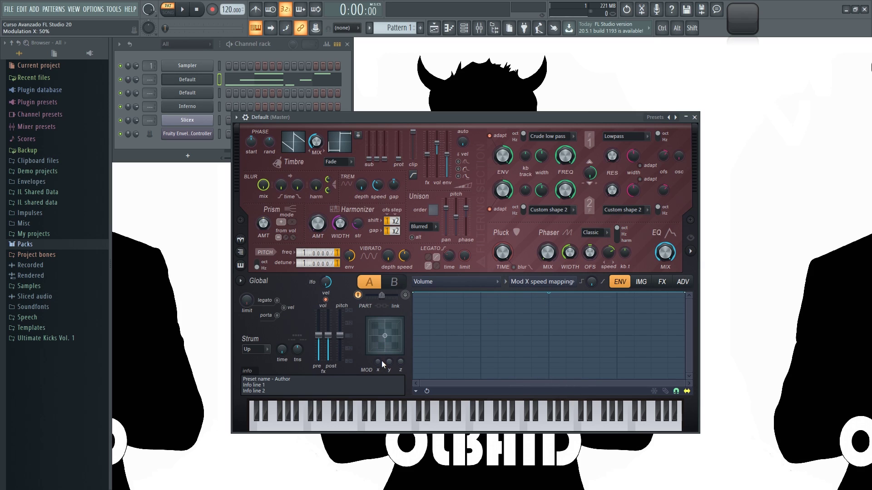
left_click_drag(378, 362, 377, 350)
- Switch to the volume's Modulation X mapping, ramp it up from 0% and play a note while sweeping Modulation X
left_click(545, 281)
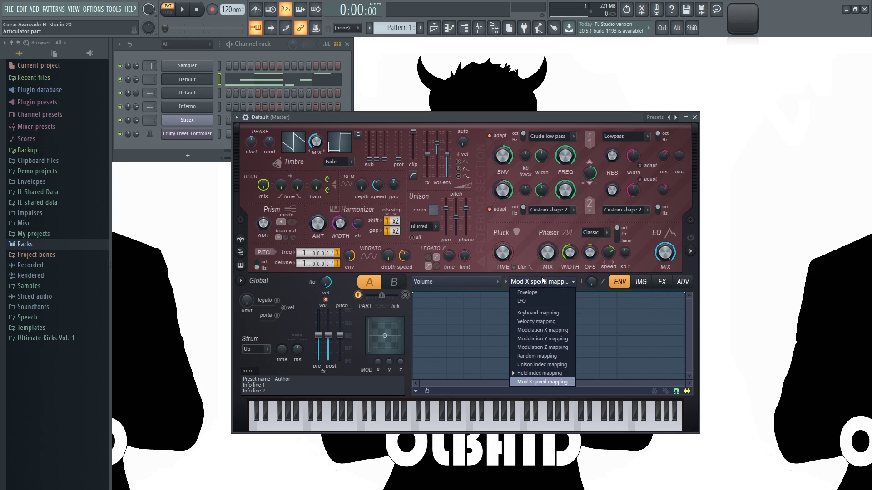
left_click(535, 331)
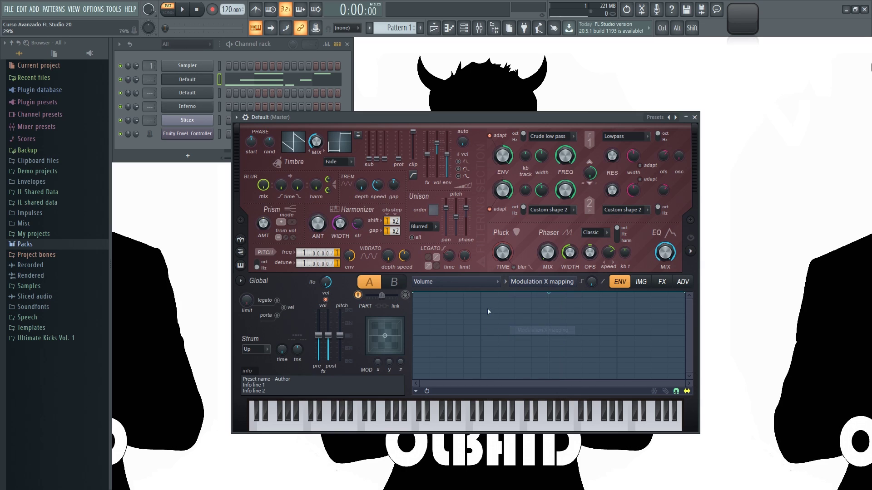
left_click_drag(415, 294, 416, 451)
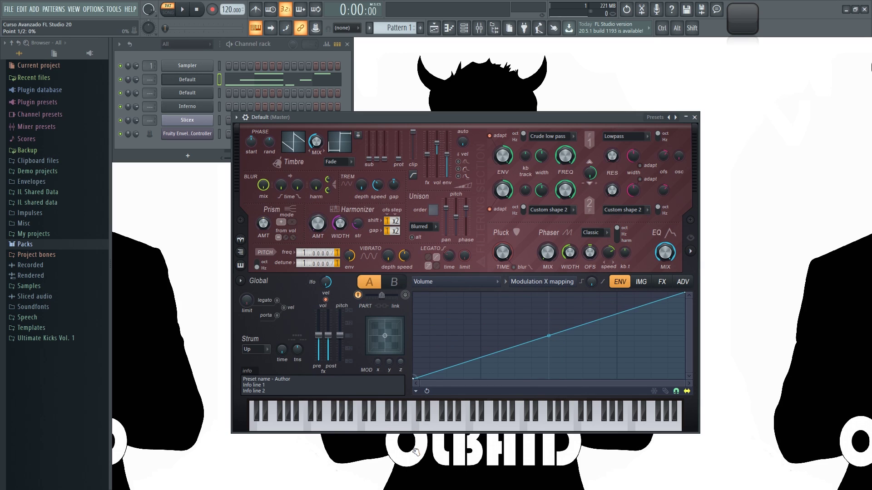
key("z")
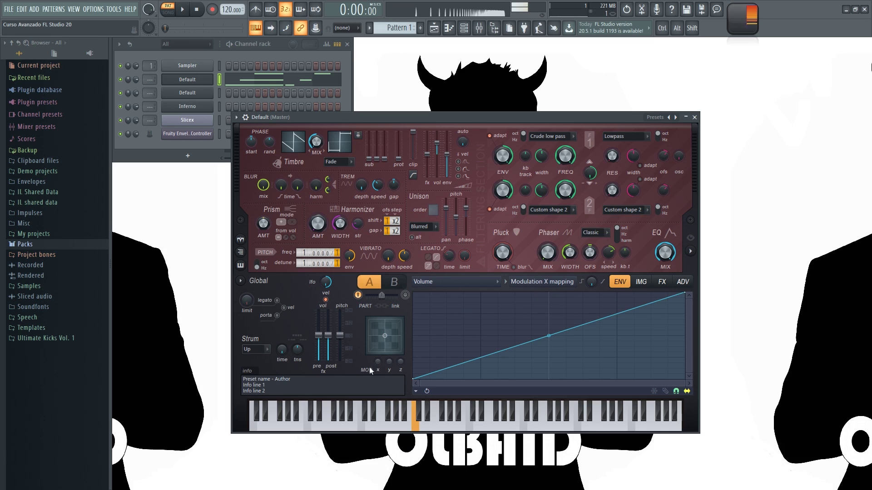
mouse_move(378, 360)
left_mouse_down()
mouse_move(379, 371)
mouse_move(380, 359)
mouse_move(413, 358)
mouse_move(377, 363)
left_mouse_up()
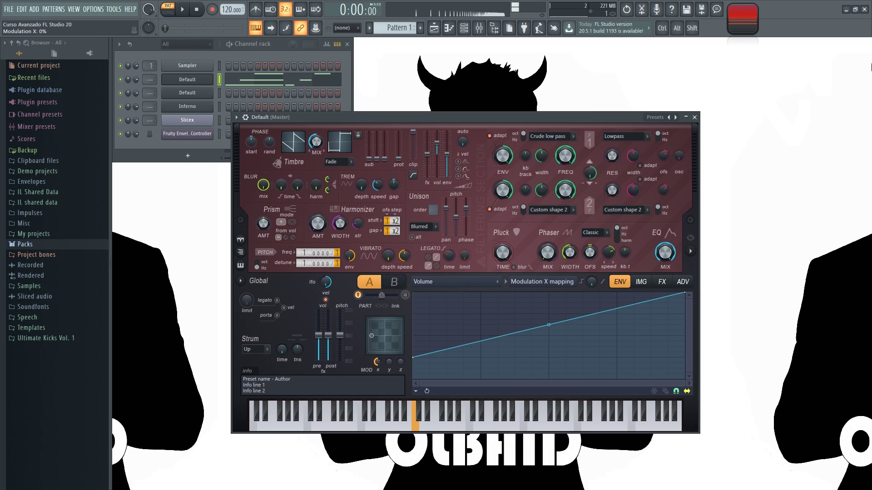
- Return to the volume's Mod X speed mapping and vary Modulation X at different speeds while holding a note
left_click(555, 282)
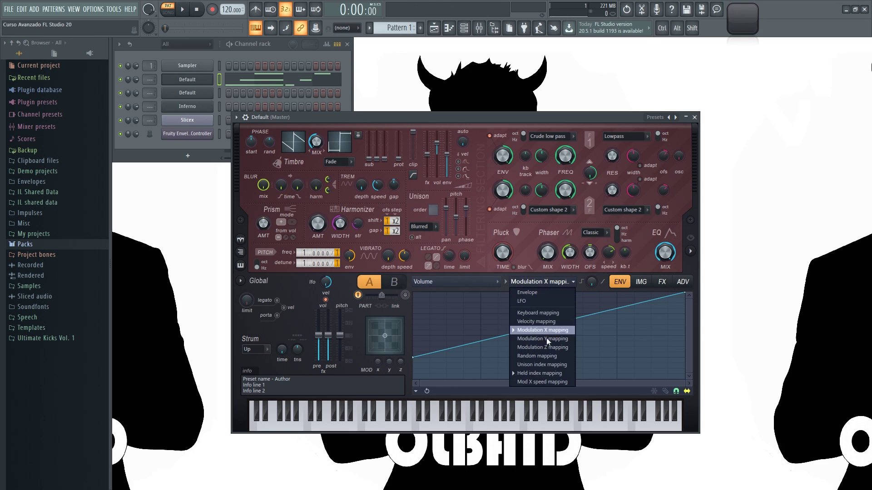
left_click(549, 383)
mouse_move(377, 362)
left_mouse_down()
mouse_move(377, 347)
mouse_move(378, 359)
left_mouse_up()
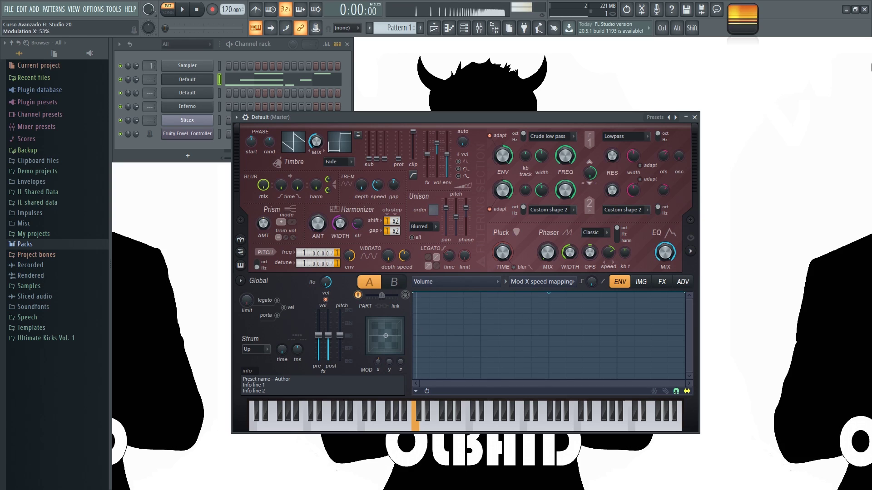
left_click_drag(378, 362, 378, 318)
key("z")
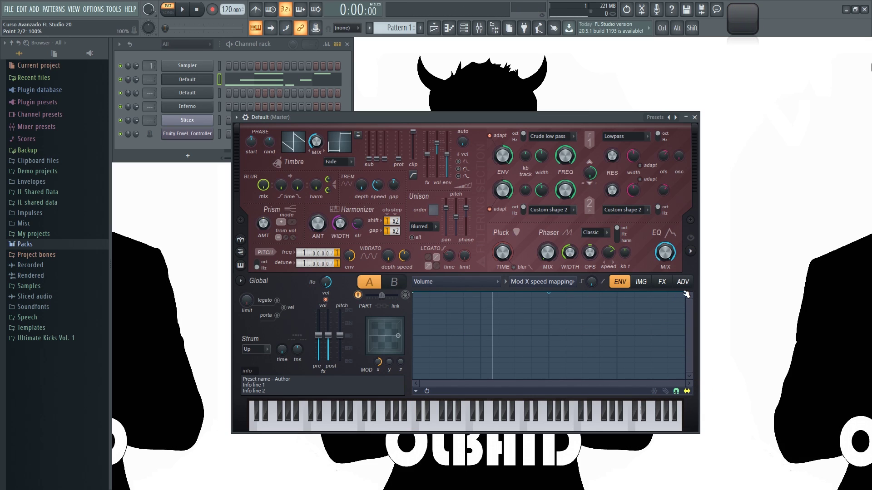
- Lower the Mod X speed mapping's last point to 0%, add a point at 50% speed and 12% level, and curve the final segment
left_click_drag(687, 296, 685, 378)
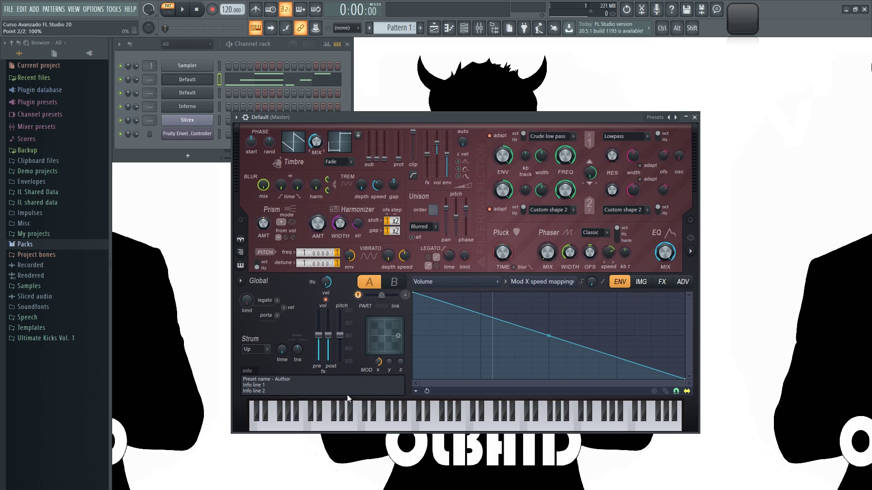
right_click(549, 367)
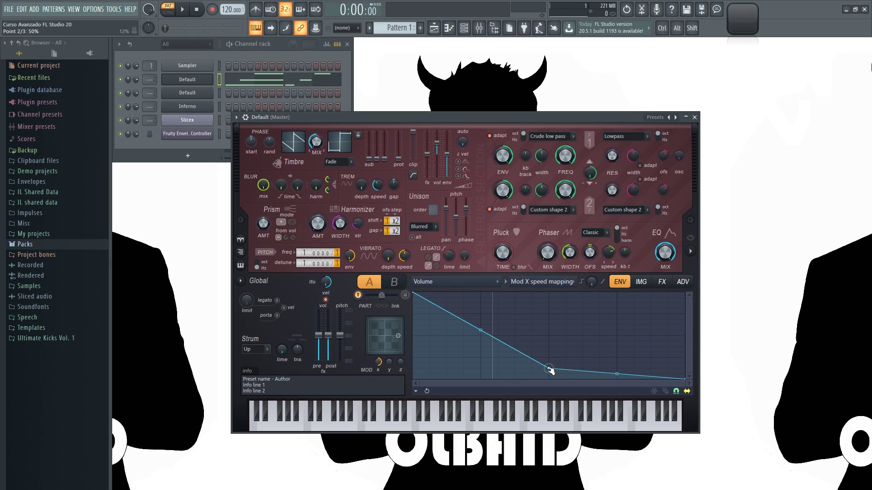
left_click_drag(616, 374, 617, 378)
- Play a note while sweeping Modulation X quickly and slowly to test the falling speed mapping
left_click_drag(379, 363, 378, 400)
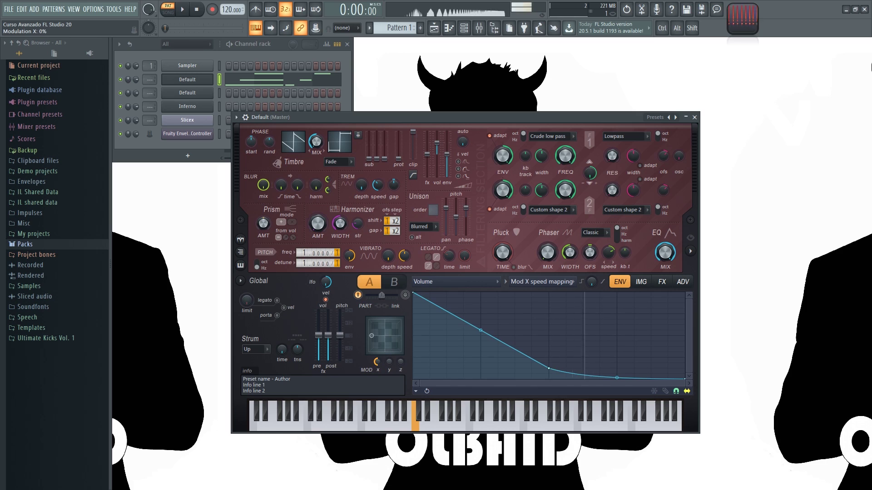
left_click_drag(377, 362, 376, 381)
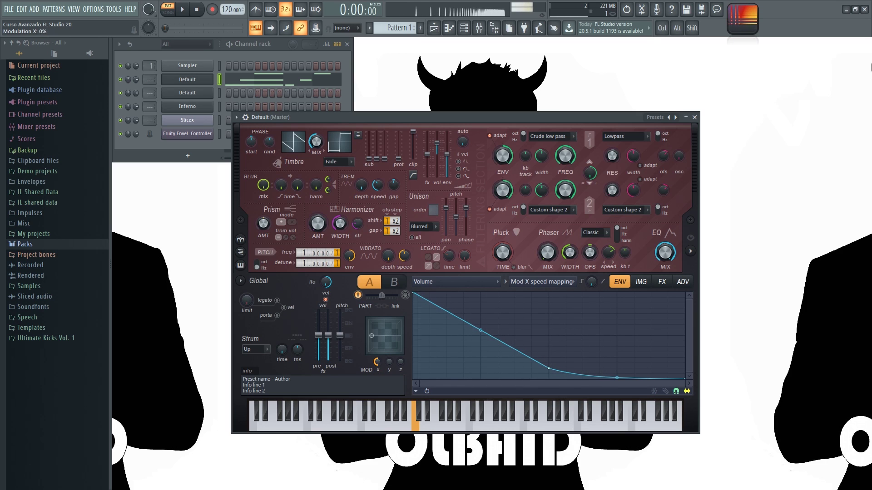
key("z")
left_click_drag(376, 362, 377, 309)
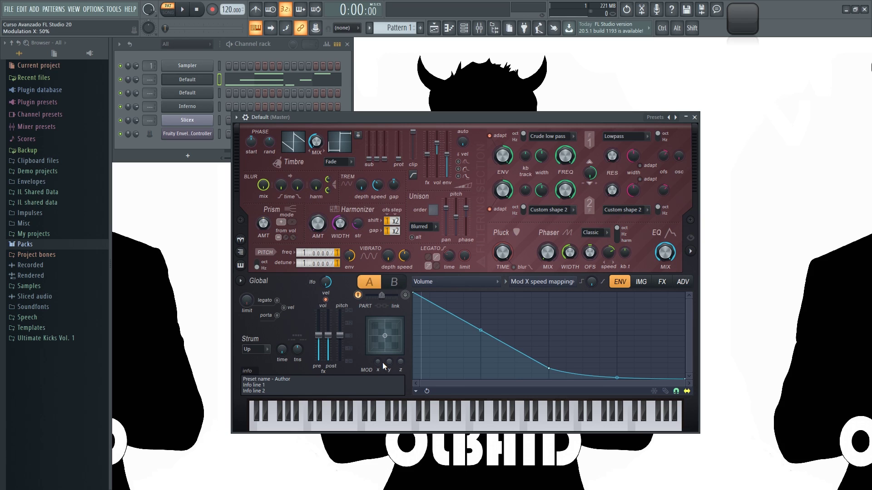
left_click_drag(380, 362, 380, 371)
- Invert the Mod X speed mapping by starting at 0%, raising the middle and last points to 100%, and bending the rising segment downward
left_click_drag(548, 369, 605, 278)
left_click_drag(684, 378, 685, 292)
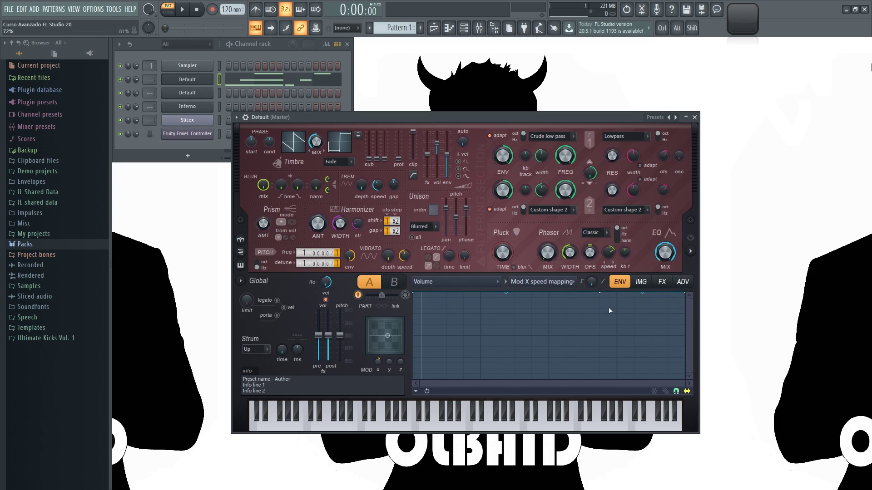
left_click_drag(413, 293, 413, 417)
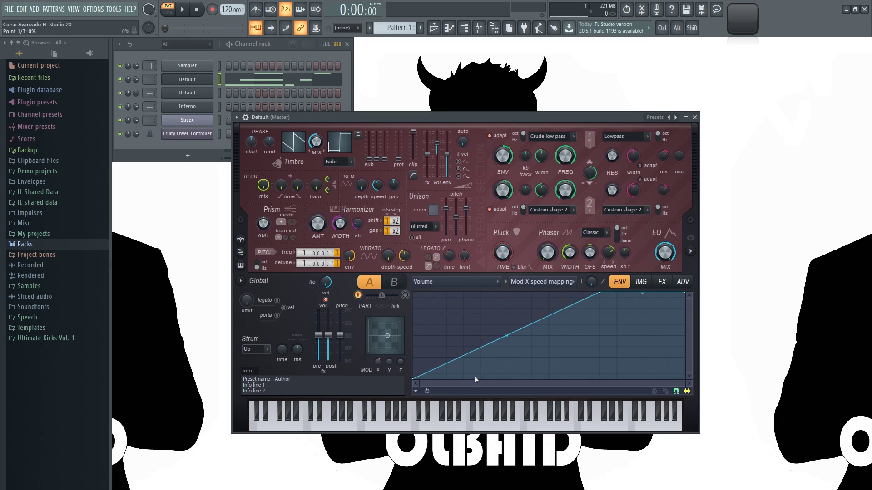
left_click_drag(505, 335, 506, 363)
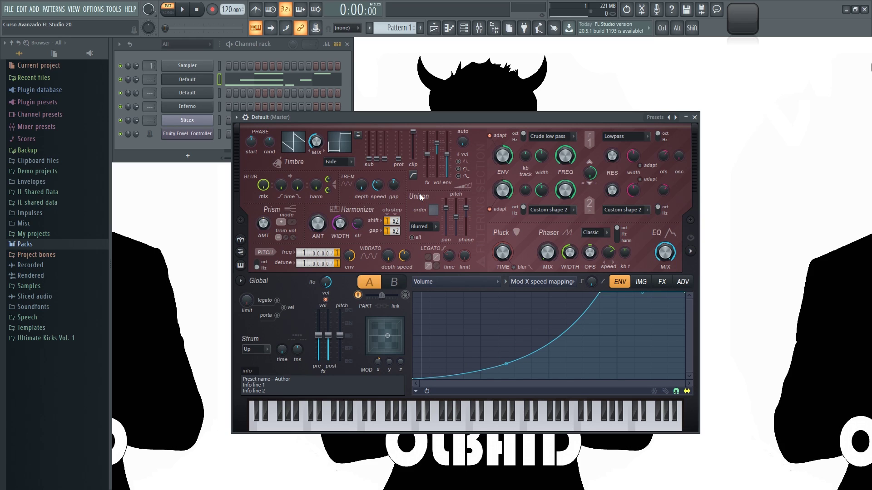
- View the plugin editors of the second Default, Inferno, Slicex and Fruity Envelope Controller channels one after another
left_click(193, 94)
left_click(189, 106)
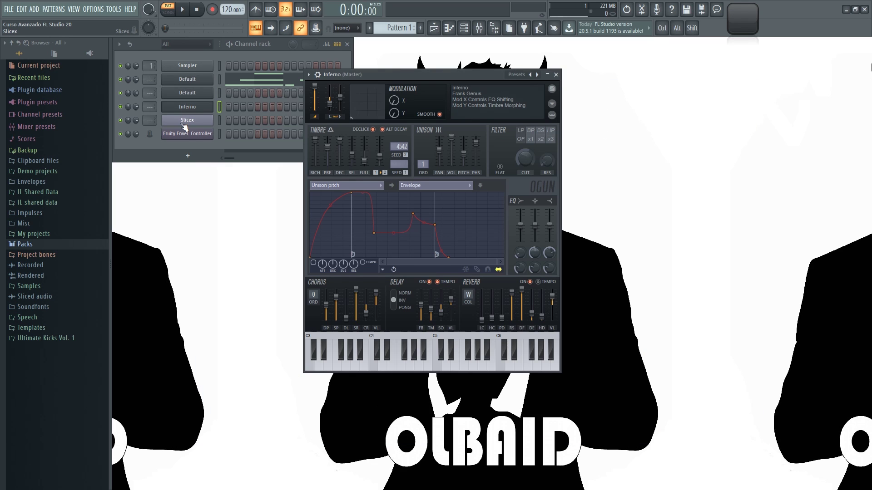
left_click(187, 120)
left_click(191, 135)
- Review the Harmor and second Default channel editors, repositioning each window, and finish with the Slicex and Fruity Envelope Controller editors
left_click(203, 79)
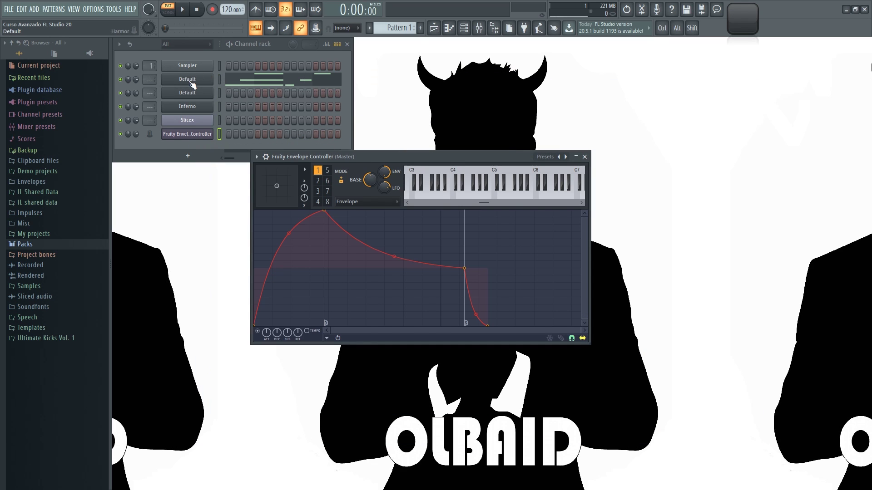
left_click_drag(456, 118, 467, 106)
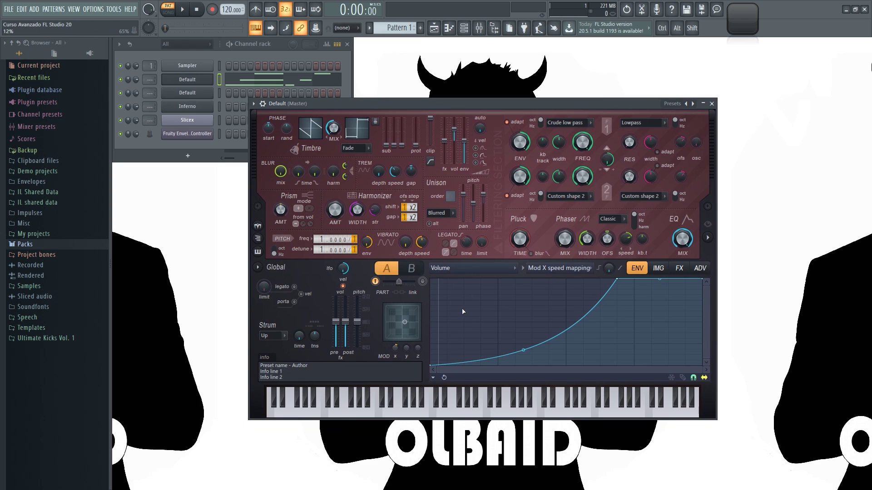
left_click(200, 93)
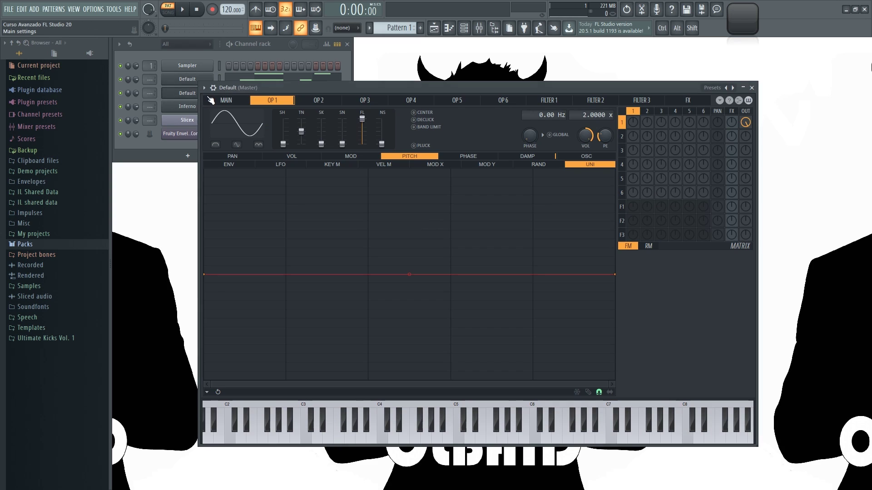
left_click_drag(328, 89, 351, 85)
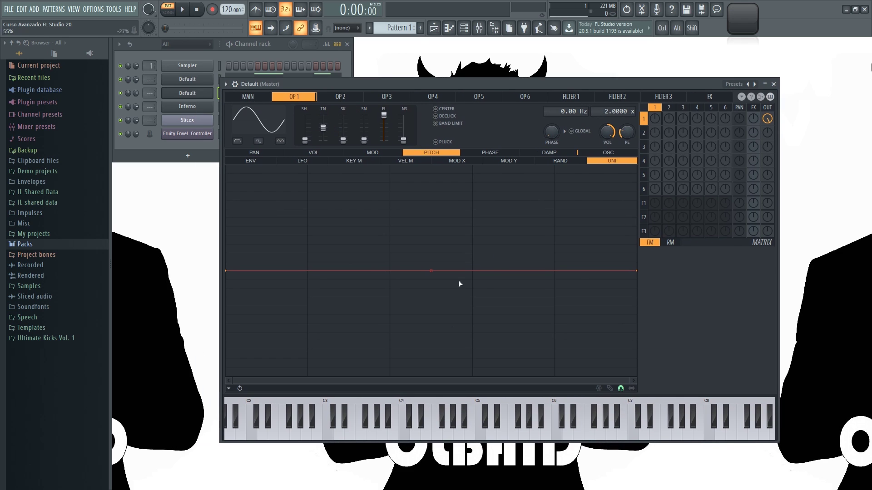
left_click(188, 120)
left_click(190, 135)
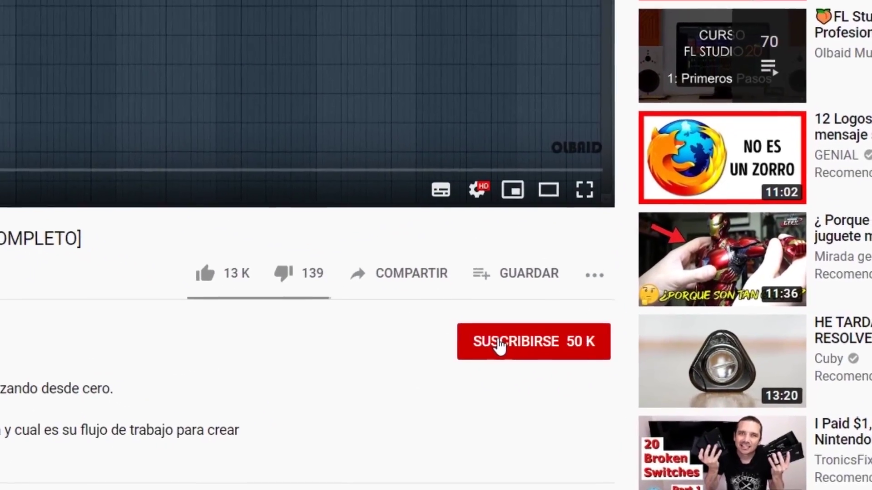
left_click(499, 344)
left_click(595, 333)
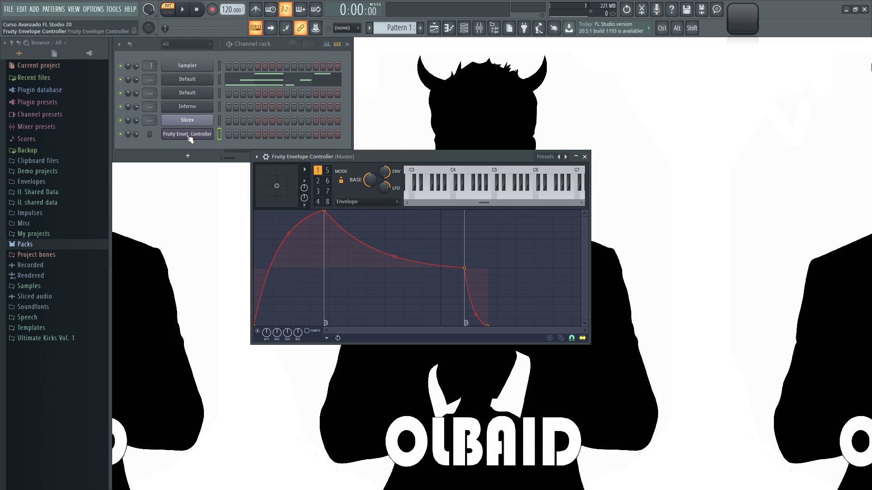